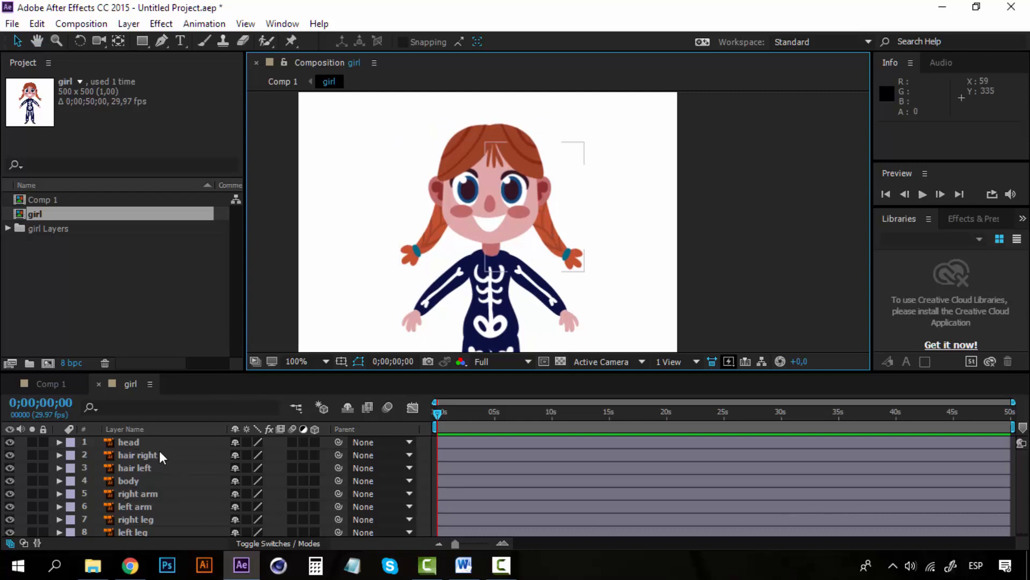
click(149, 440)
scroll(144, 477, down, 1)
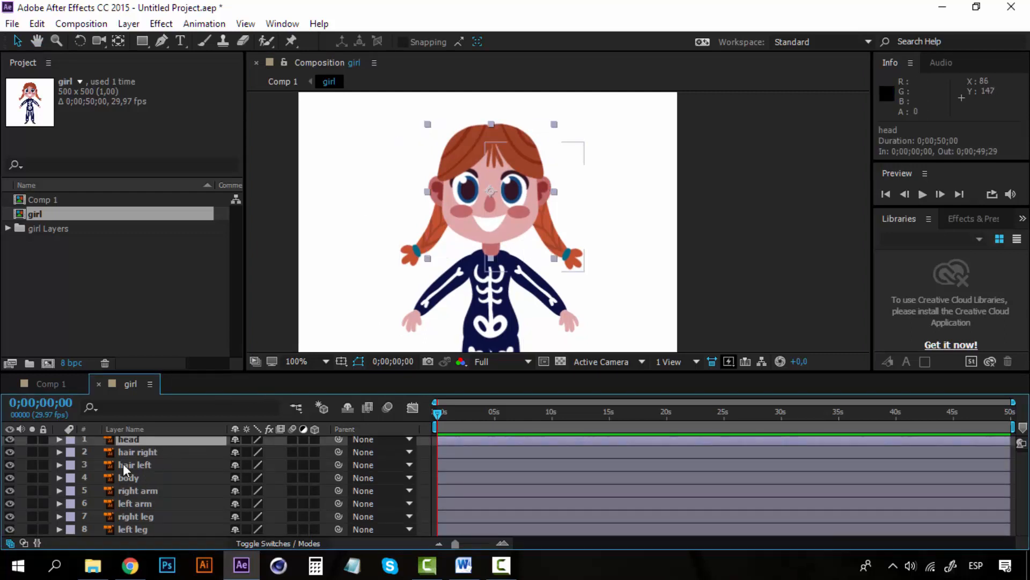
click(737, 272)
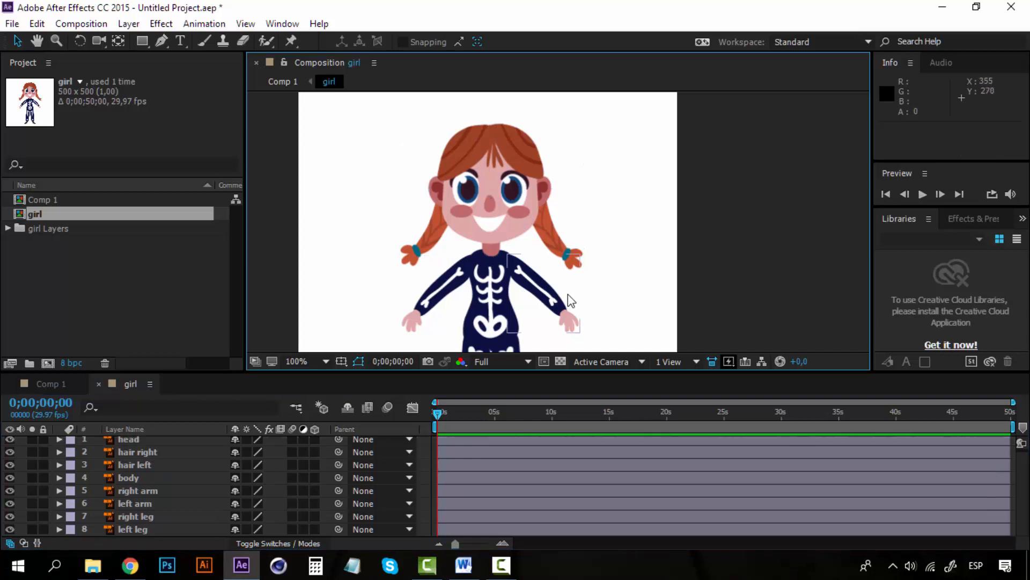
Select the right arm layer and solo it so the other body parts are hidden
click(553, 301)
scroll(568, 303, up, 2)
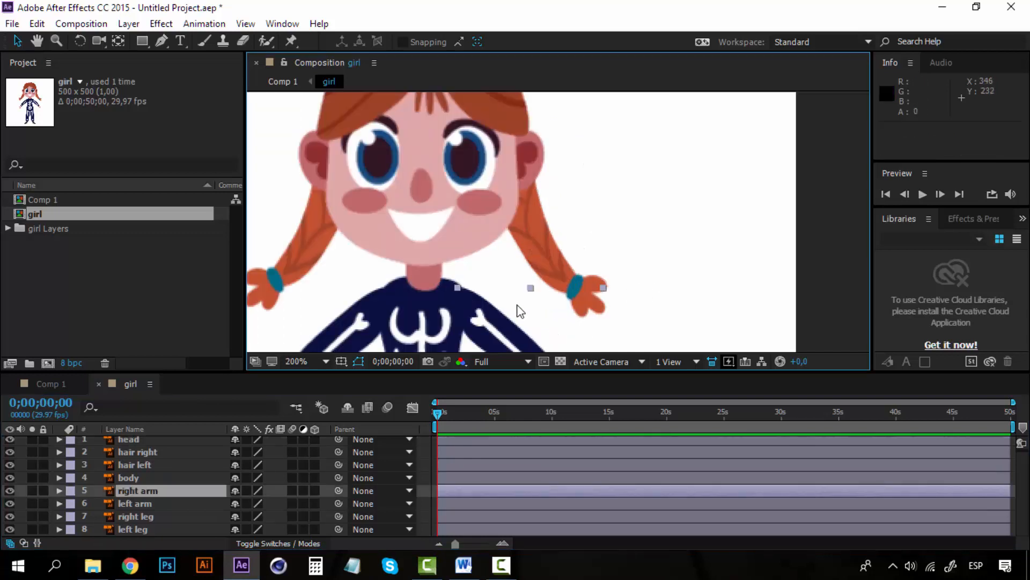
scroll(522, 292, down, 3)
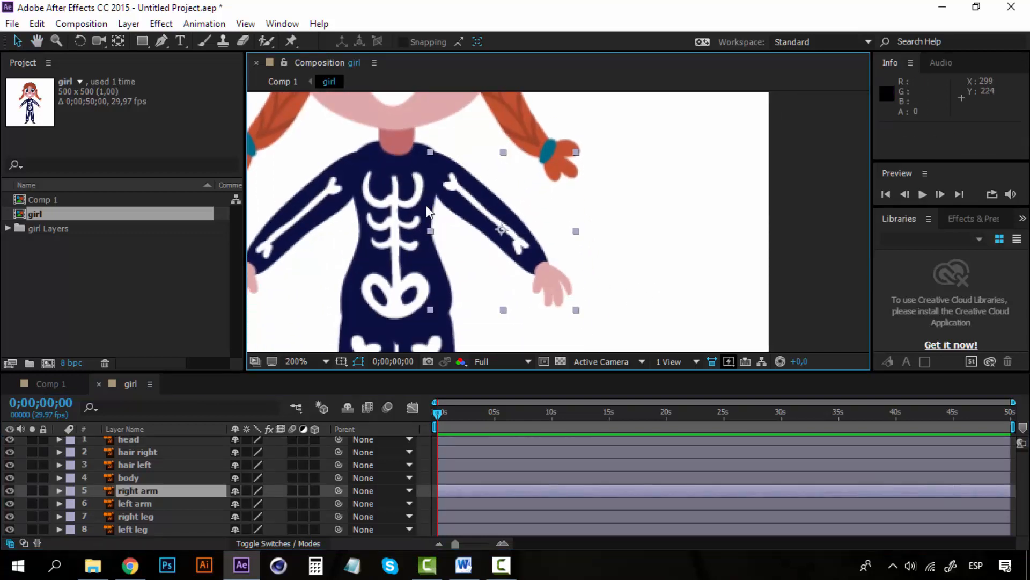
click(131, 475)
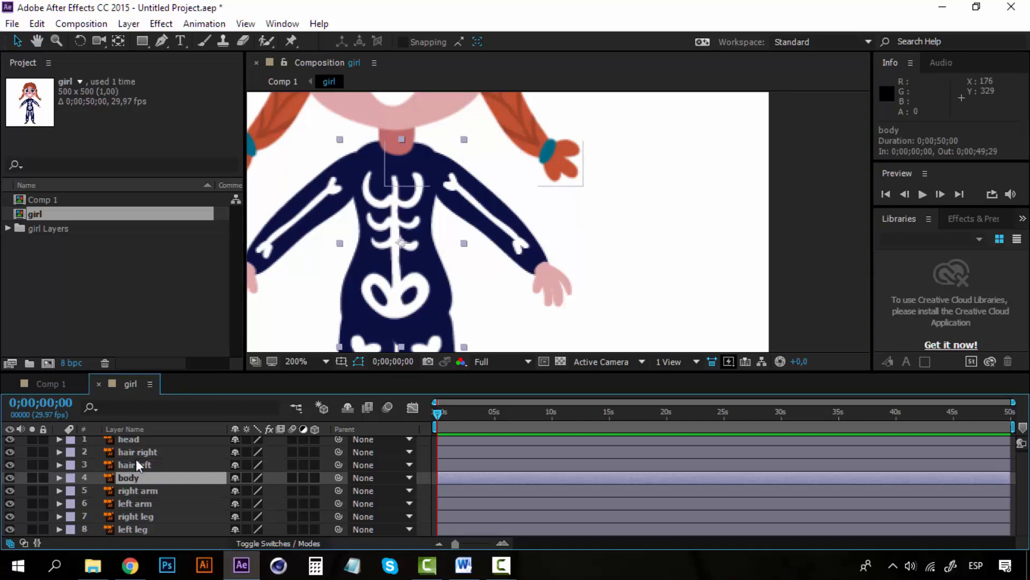
click(138, 491)
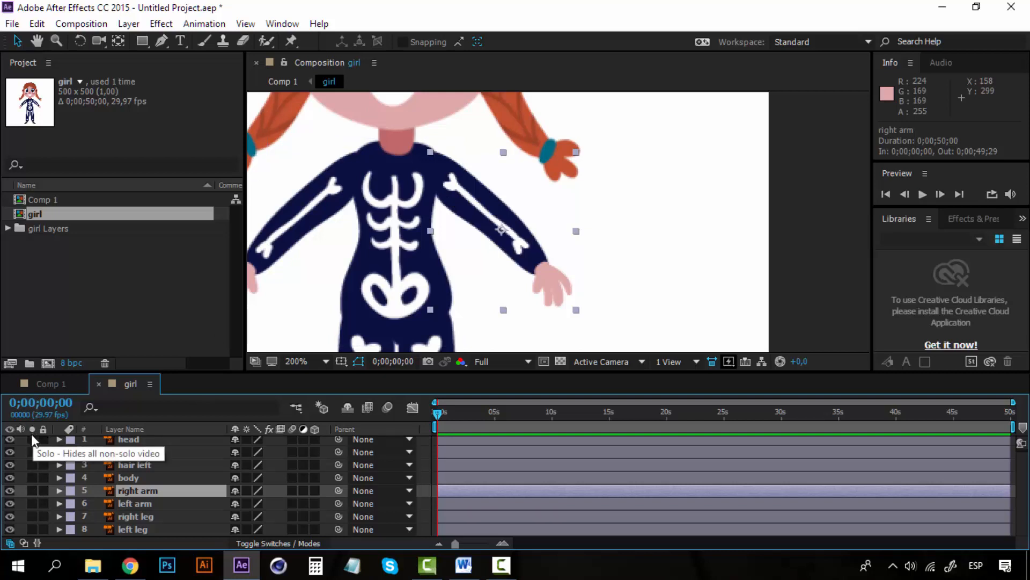
click(32, 490)
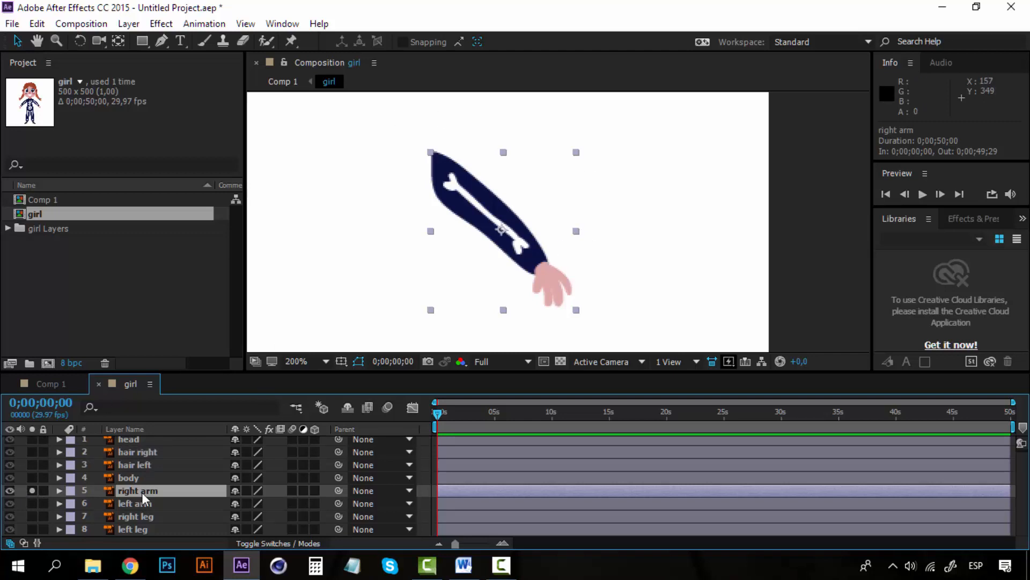
Turn the right arm's solo off and on again to compare it with the full character
scroll(523, 243, down, 3)
scroll(523, 243, up, 3)
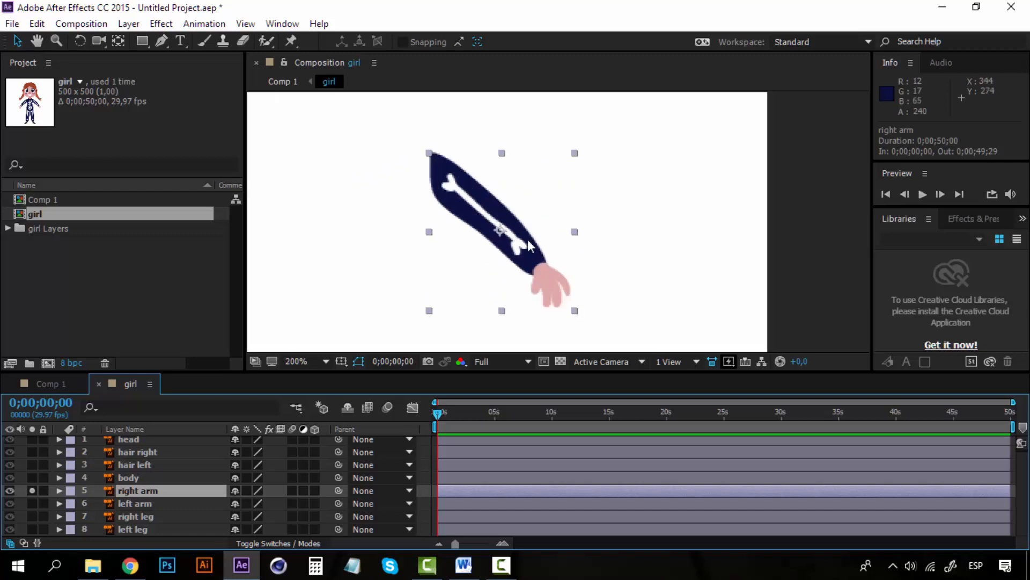
scroll(523, 243, up, 2)
scroll(504, 264, down, 2)
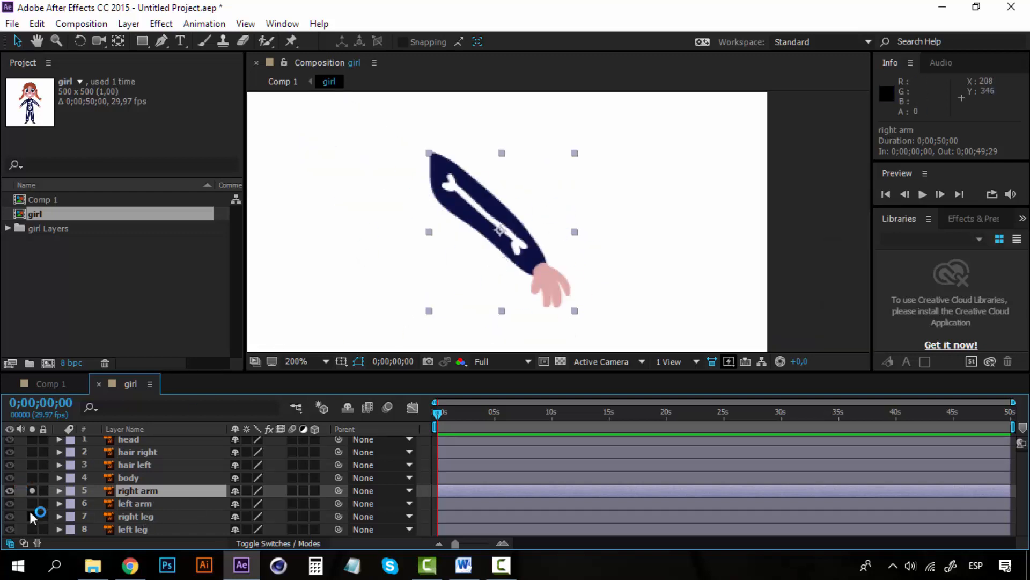
click(33, 490)
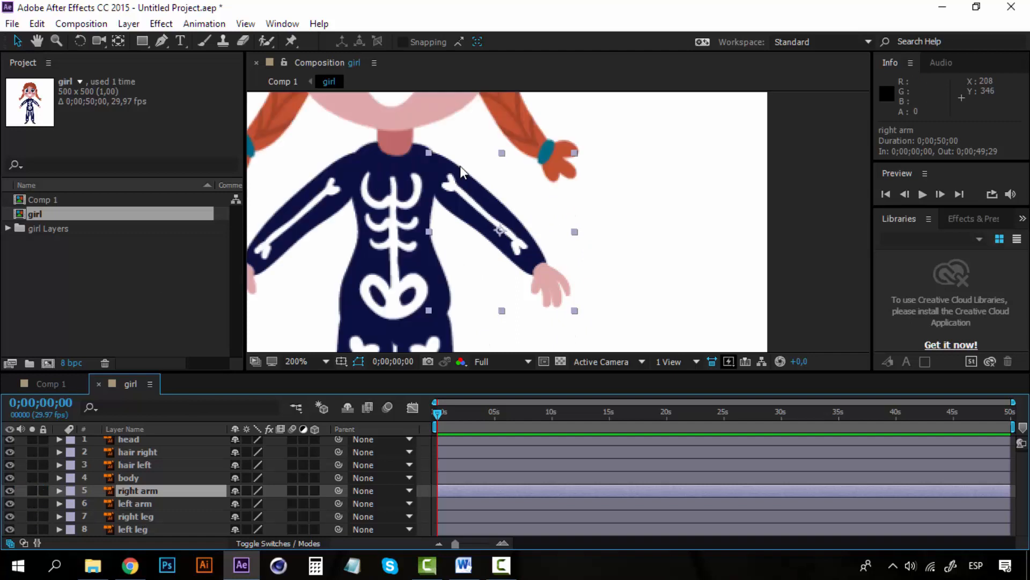
click(32, 490)
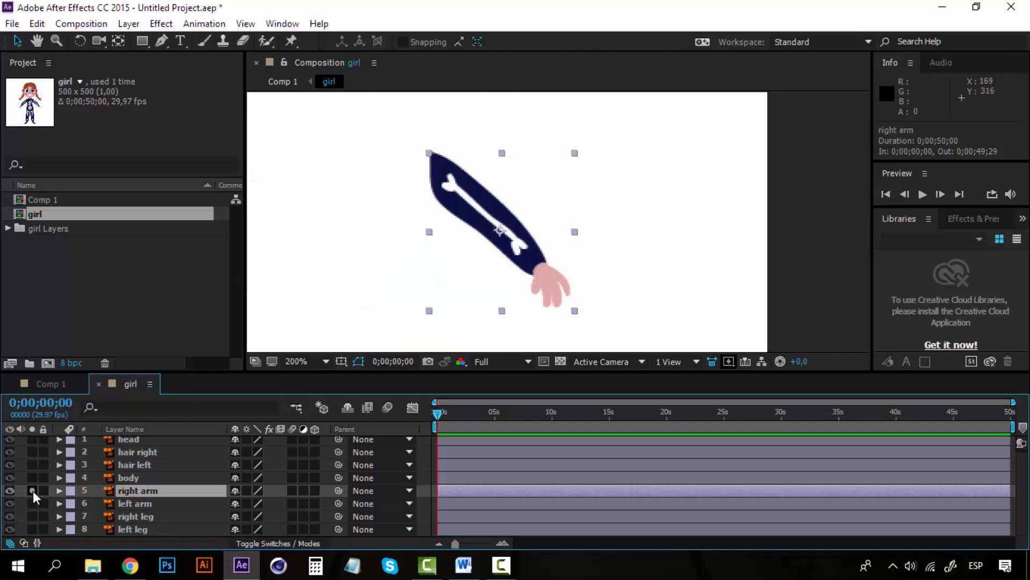
Place three Puppet Pins on the right arm: one at the shoulder, one near the elbow and one on the hand
key(period)
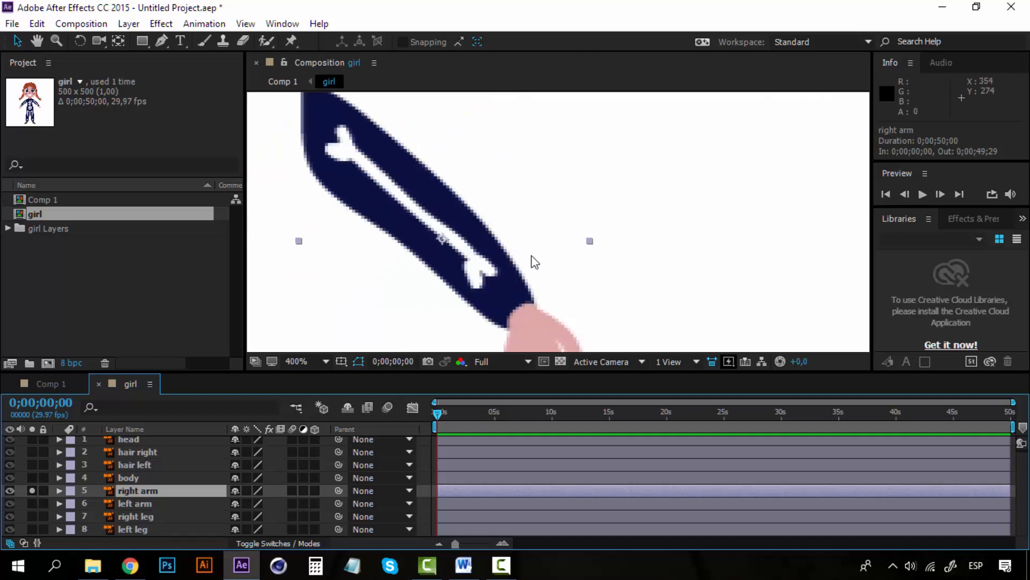
click(292, 41)
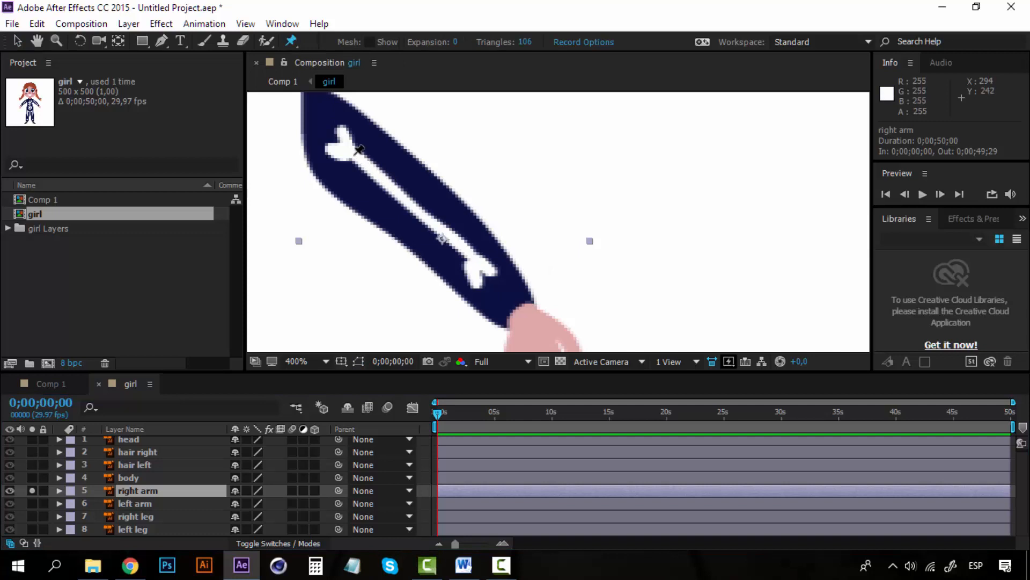
drag(331, 131, 342, 164)
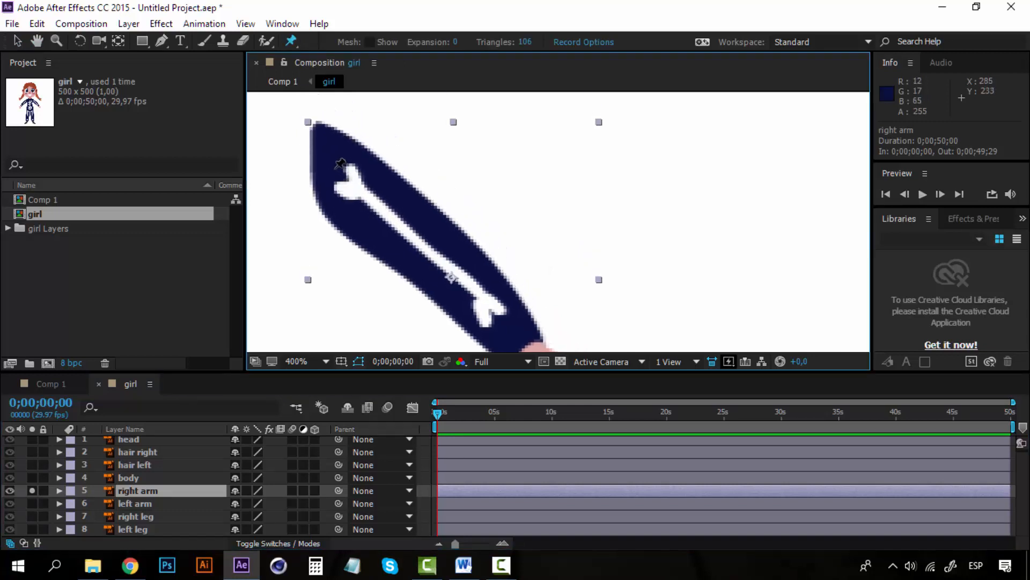
click(341, 164)
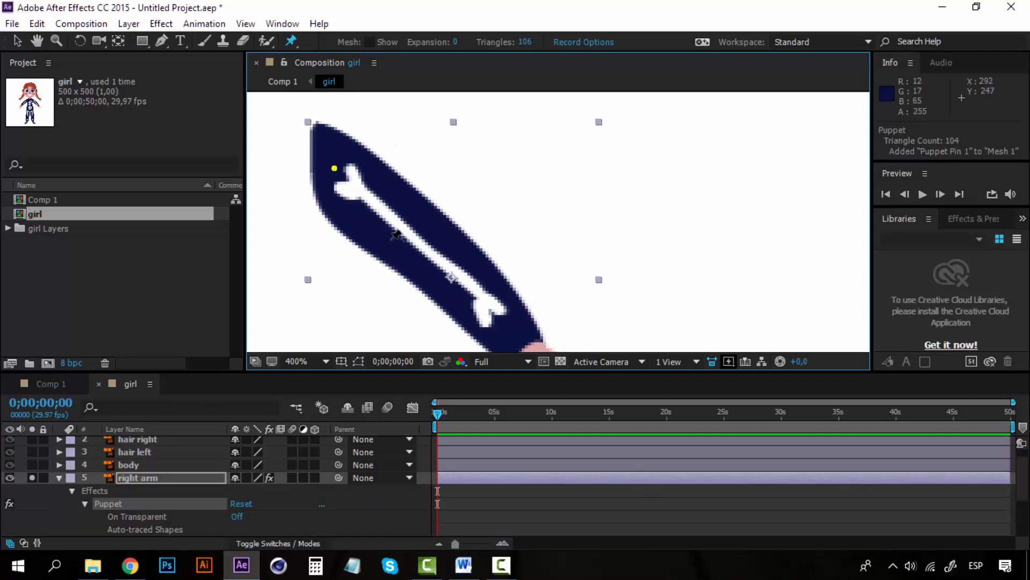
drag(446, 274, 400, 205)
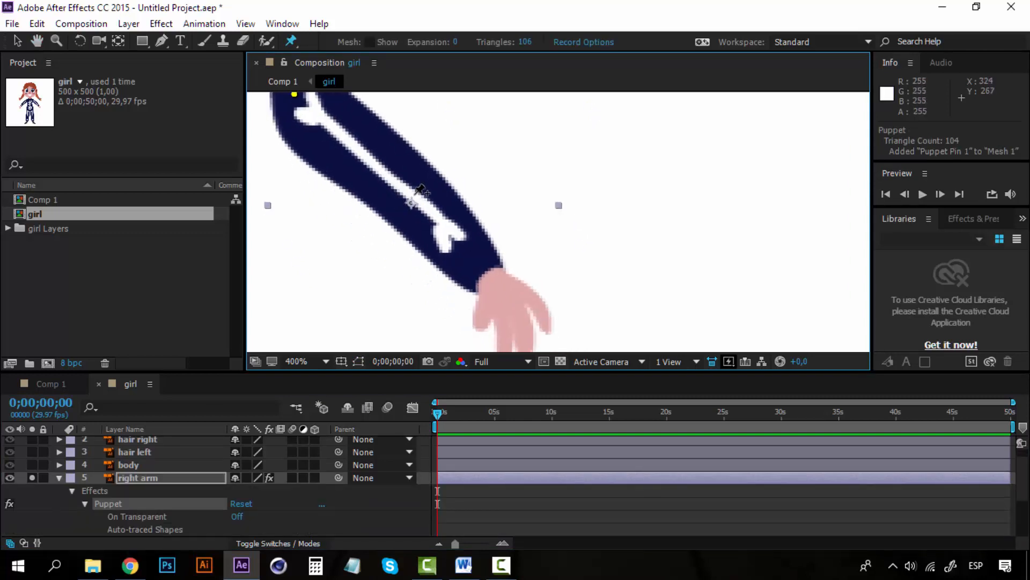
click(416, 192)
drag(515, 296, 467, 237)
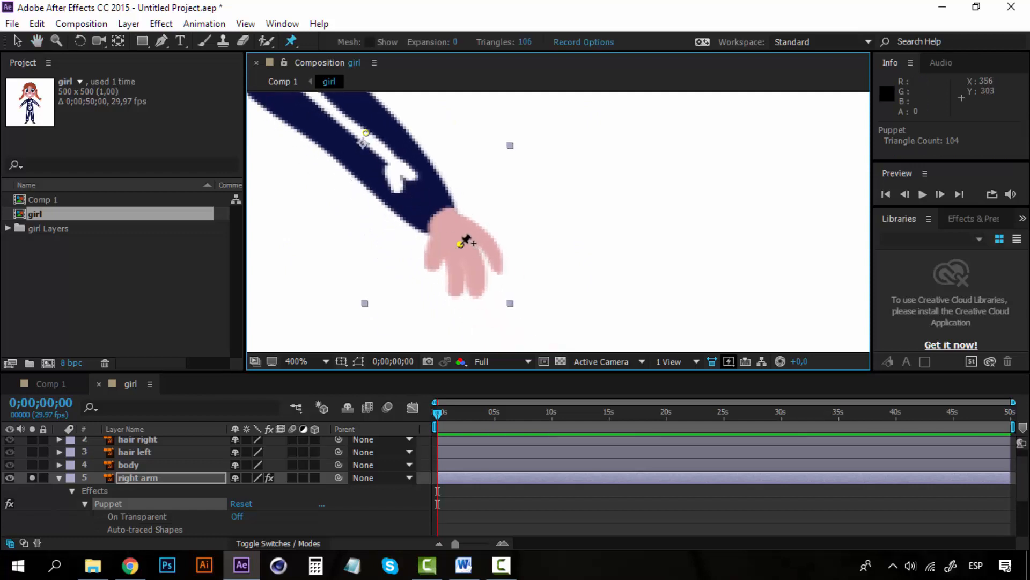
click(461, 244)
drag(435, 226, 482, 301)
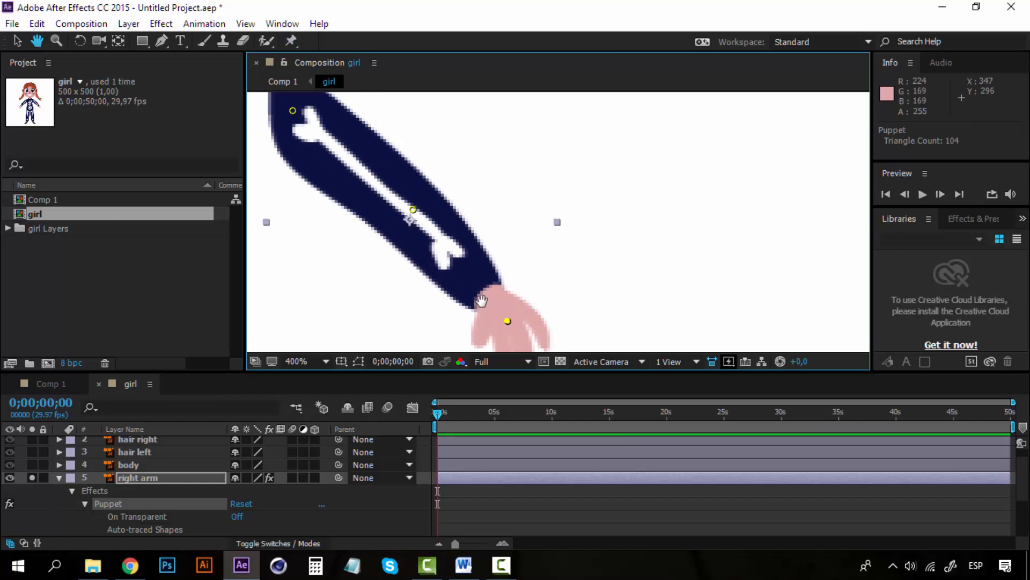
drag(434, 207, 475, 255)
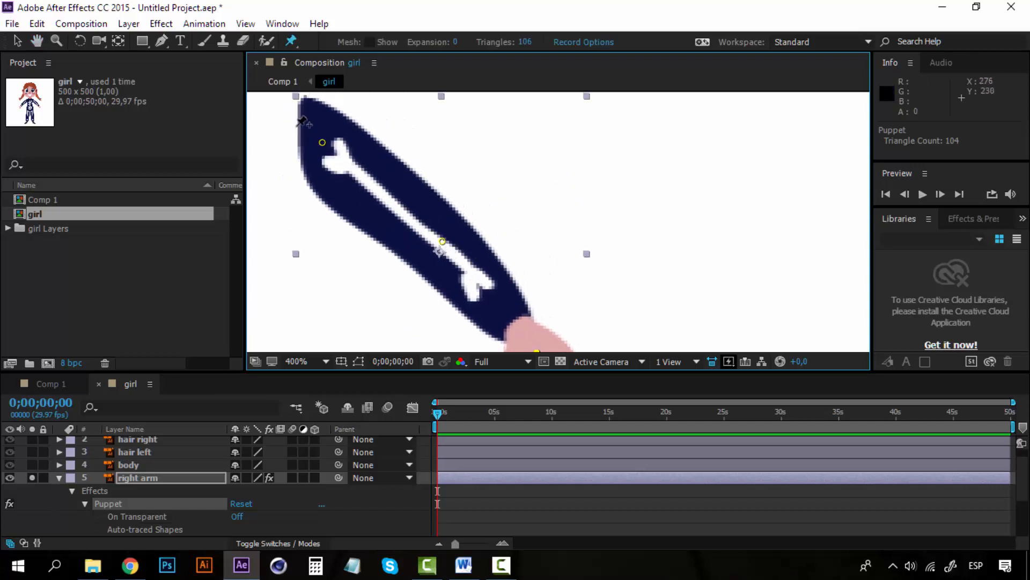
Collapse the right arm layer's properties and solo the left arm layer instead of it
click(145, 477)
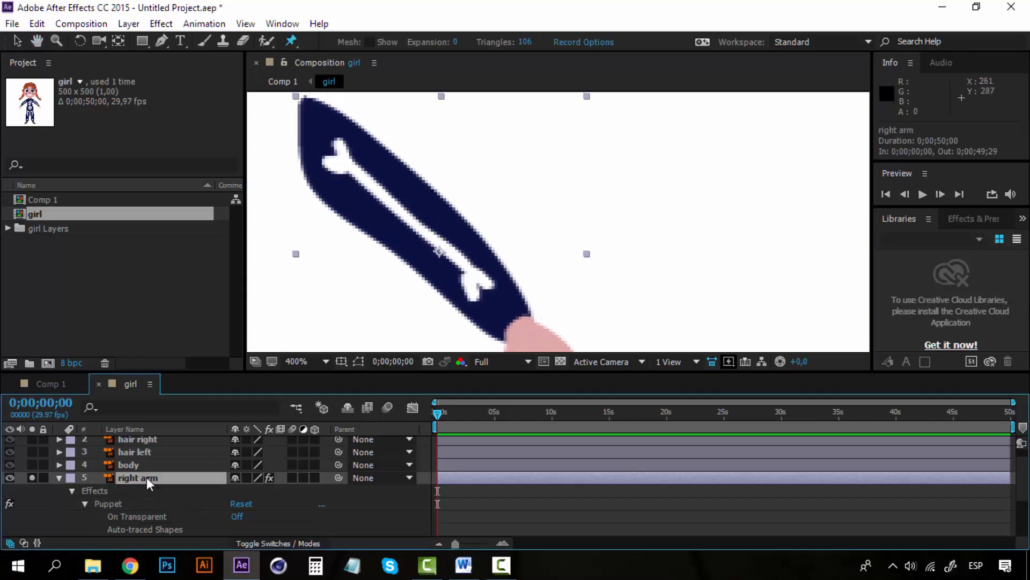
click(59, 476)
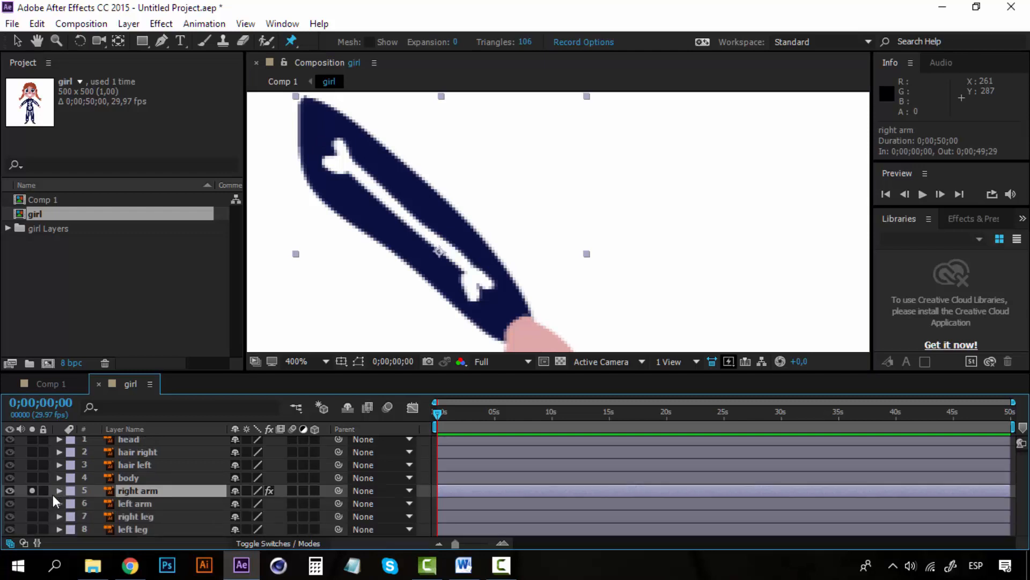
click(31, 504)
click(30, 490)
Place three Puppet Pins on the left arm layer: at the shoulder, near the elbow and on the hand
key(space)
drag(365, 251, 664, 247)
drag(406, 240, 562, 265)
key(ctrl+p)
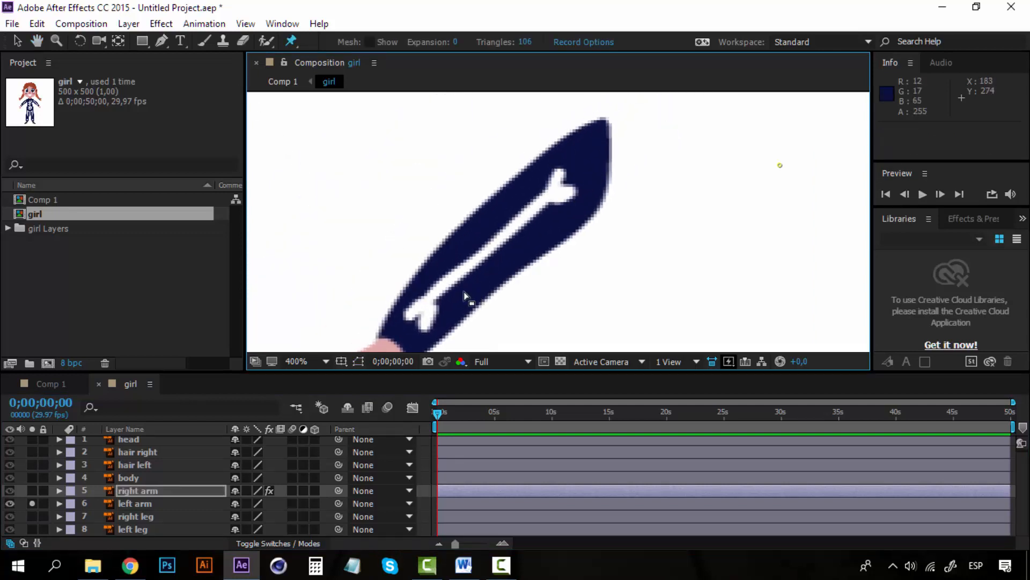
click(134, 504)
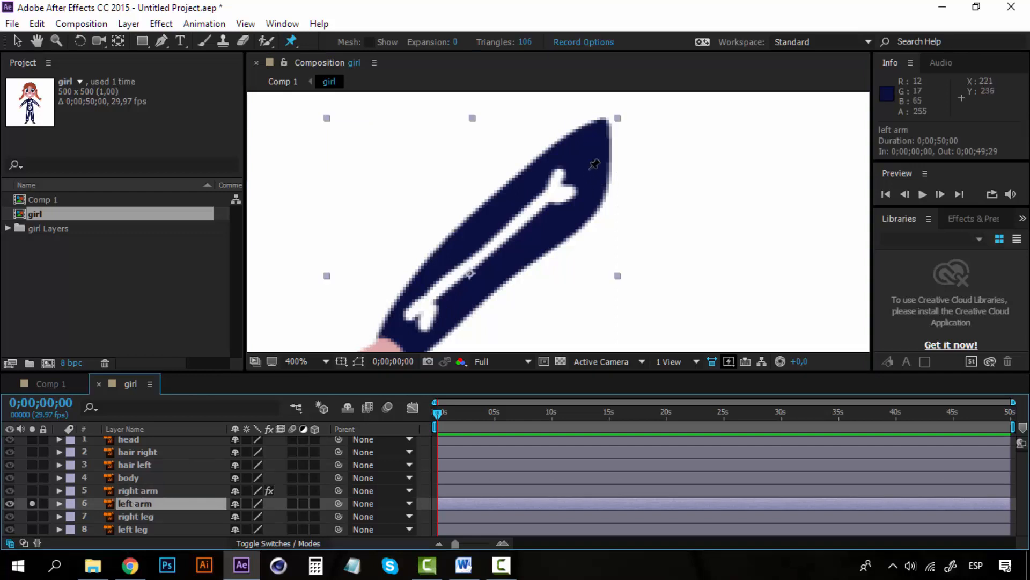
click(593, 163)
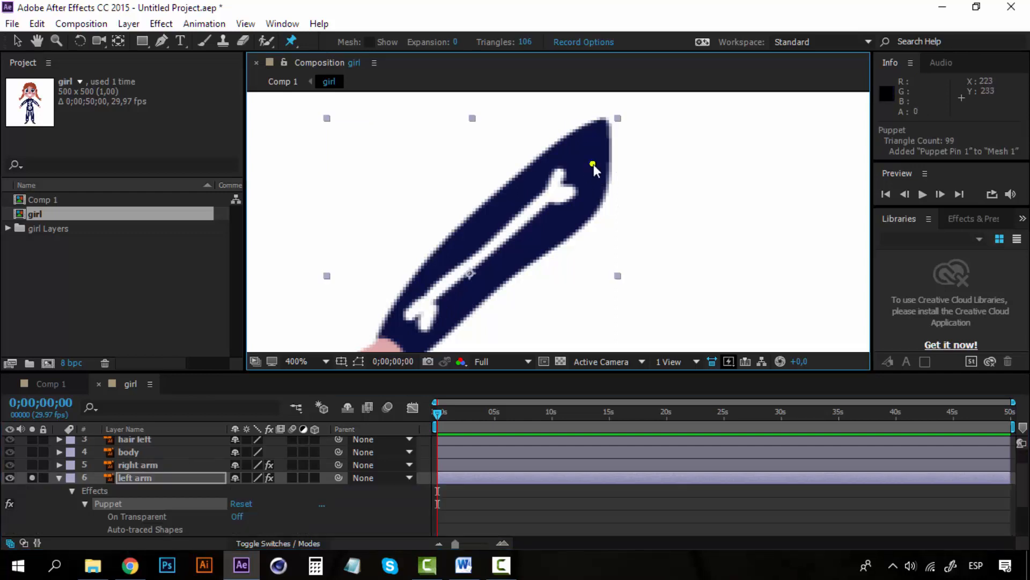
click(488, 247)
drag(478, 283, 505, 164)
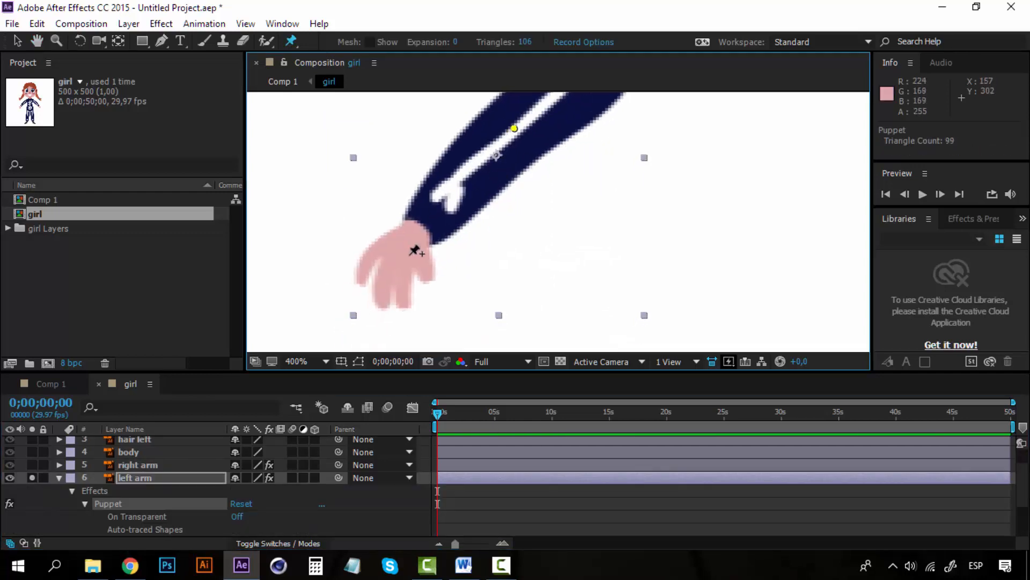
click(397, 257)
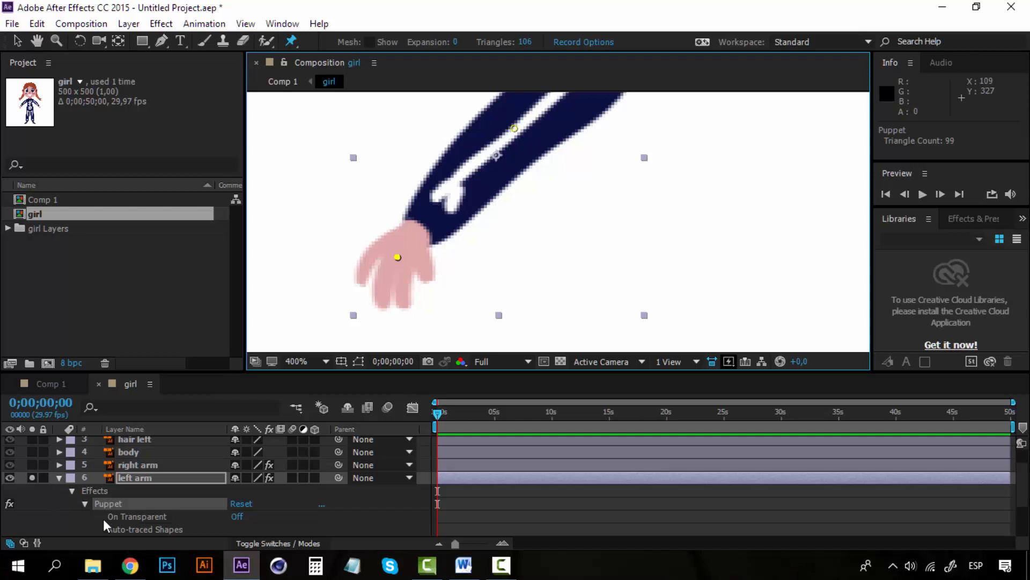
Examine the pins listed under the left arm's Puppet mesh Deform group, and collapse the layer's properties again
scroll(103, 519, down, 3)
click(100, 477)
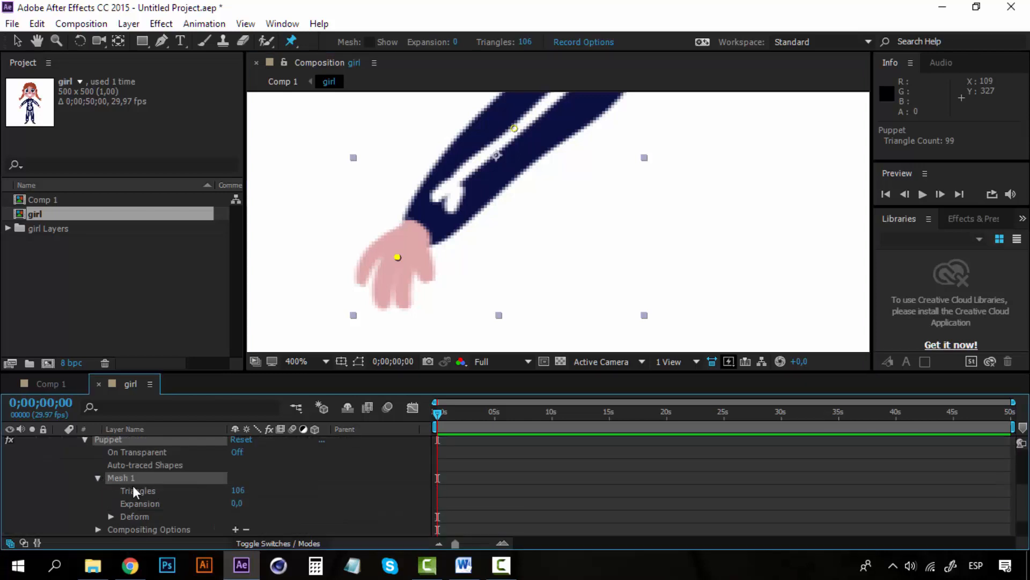
click(110, 516)
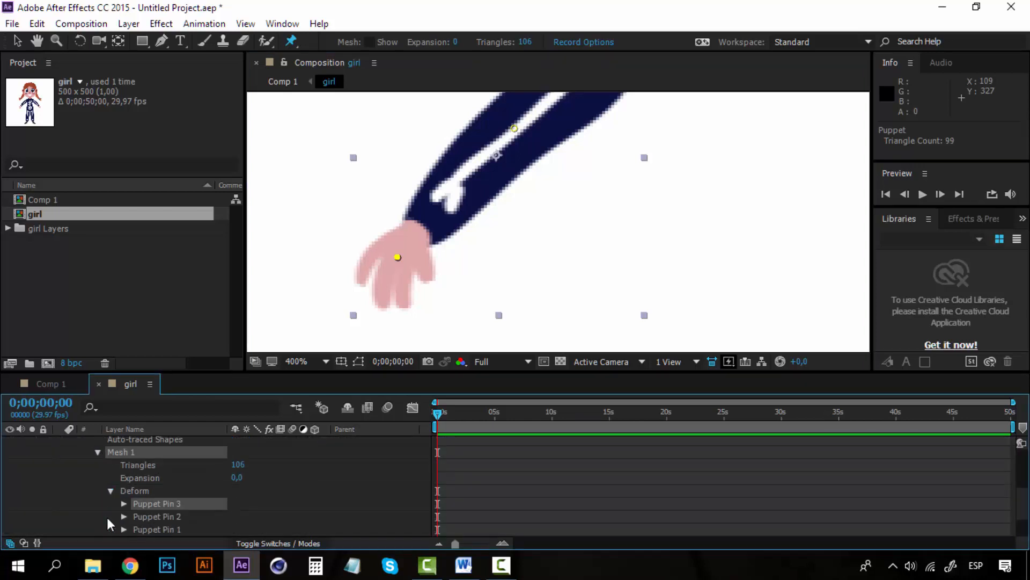
click(165, 530)
click(166, 517)
click(166, 507)
scroll(167, 509, up, 2)
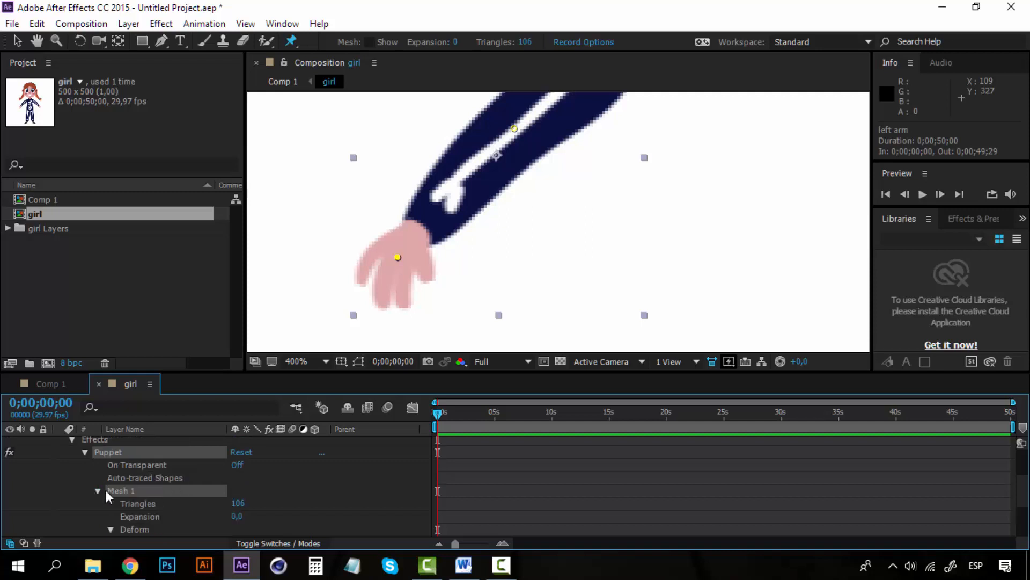
click(99, 491)
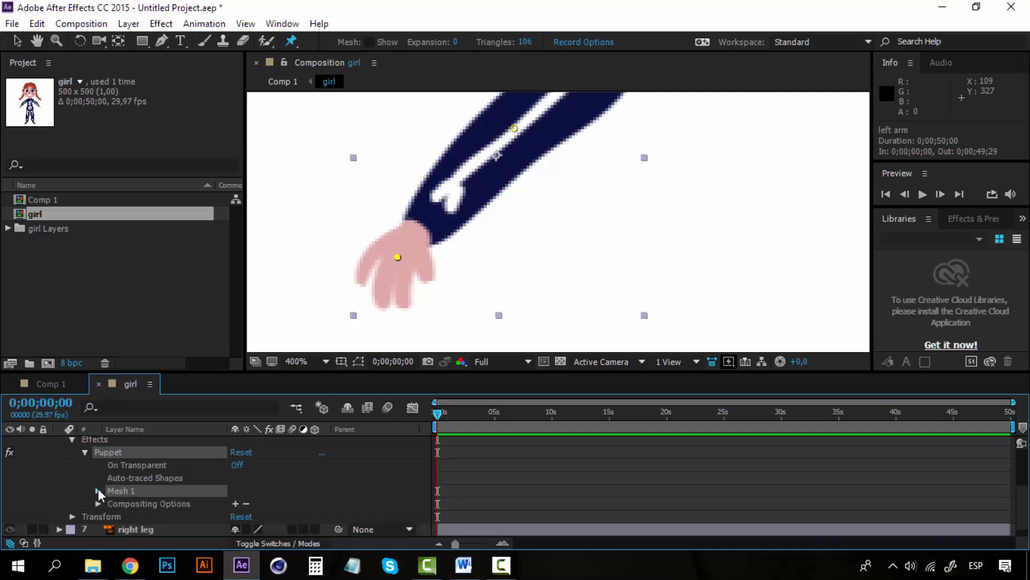
click(84, 451)
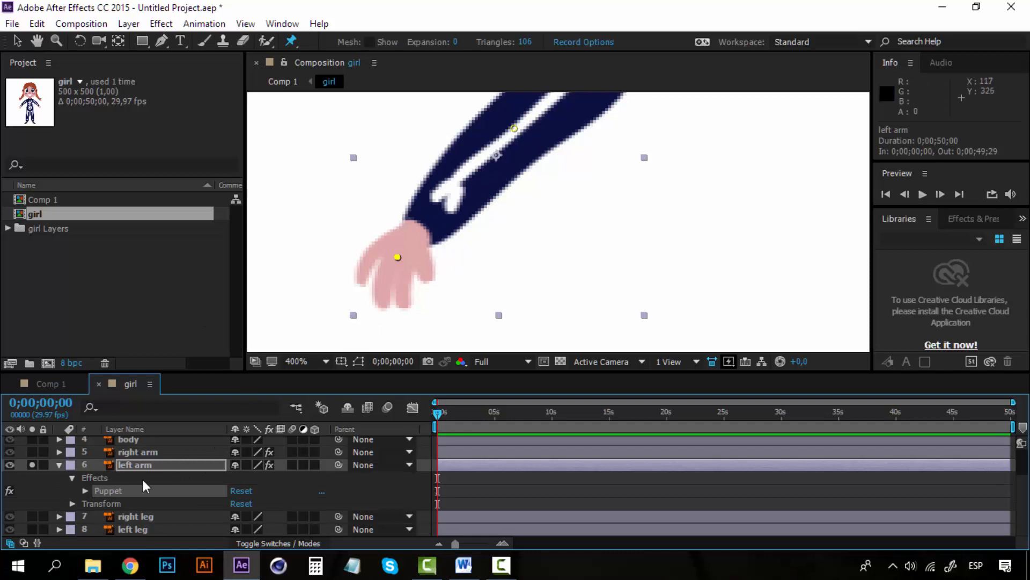
click(59, 465)
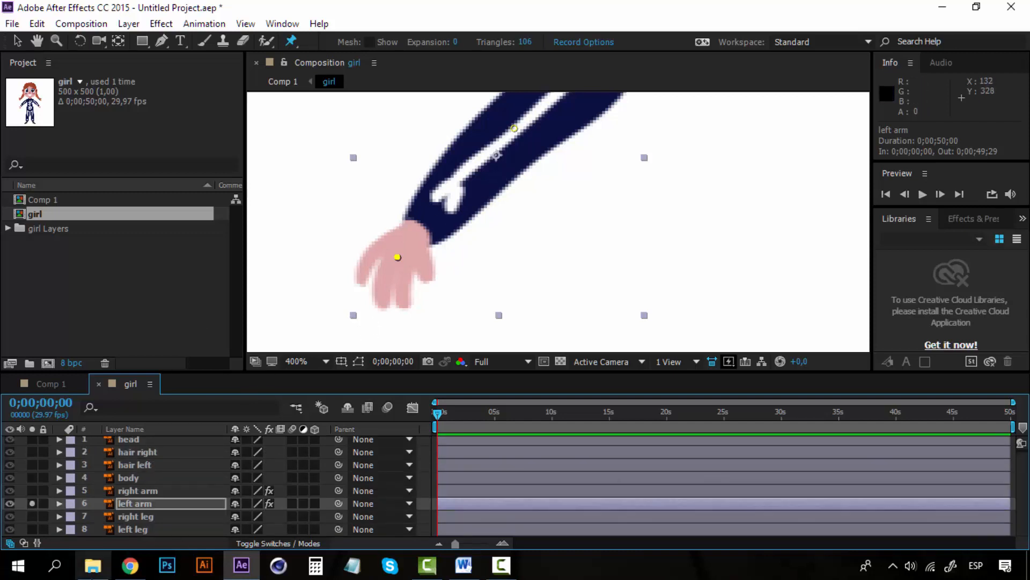
Turn off the left arm's solo to show the whole character, and bring the legs into view
click(33, 503)
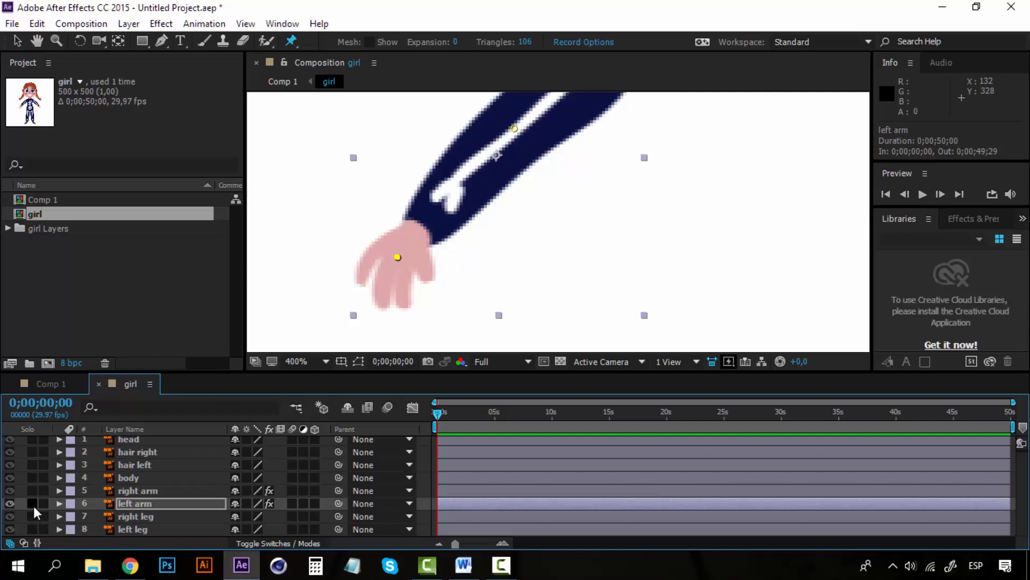
key(h)
drag(594, 301, 425, 96)
drag(536, 305, 467, 172)
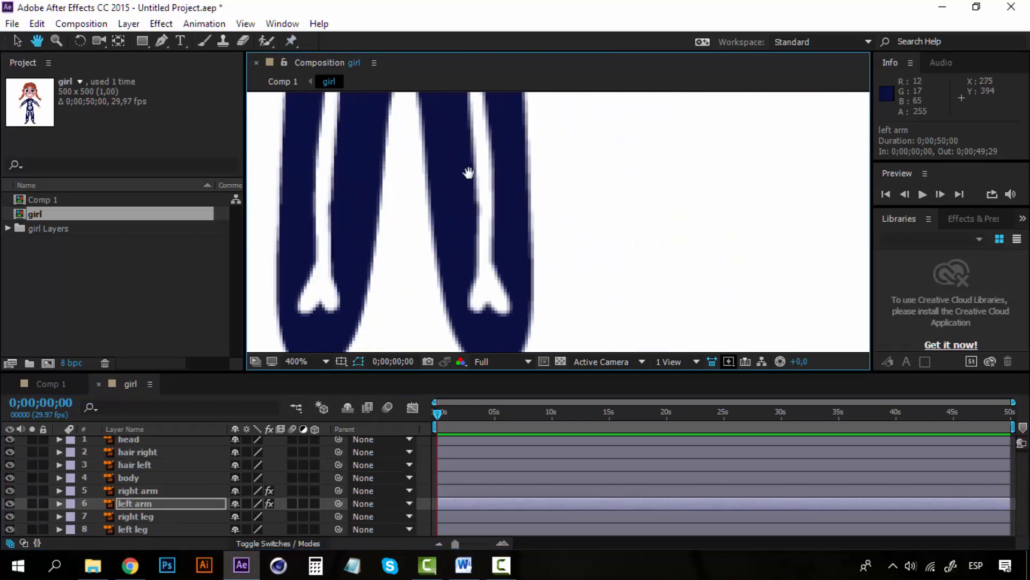
scroll(487, 209, down, 1)
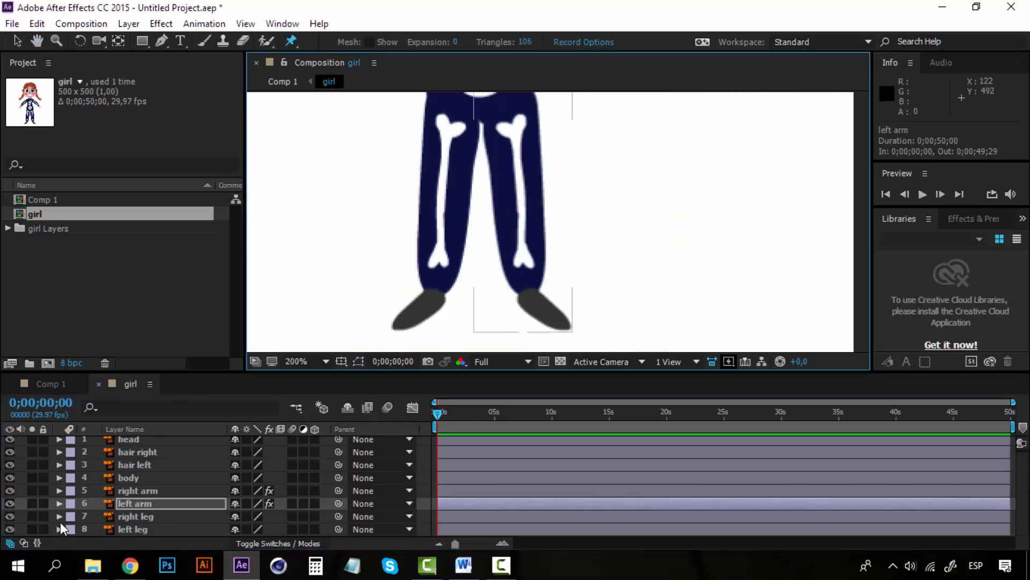
Solo the right leg layer and place three Puppet Pins on it: at the hip, near the knee and at the toe
click(32, 516)
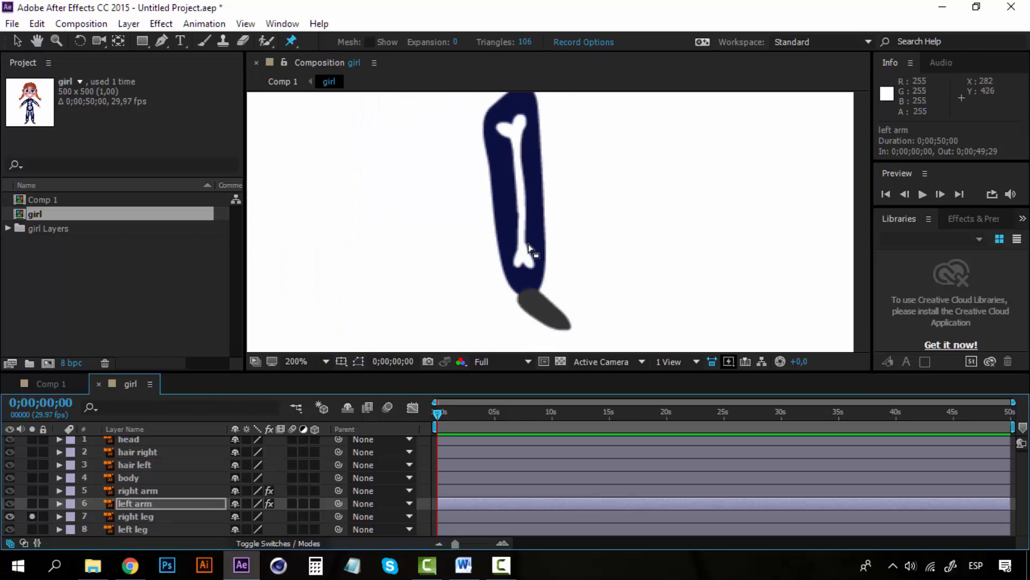
scroll(526, 245, up, 1)
drag(526, 246, 494, 322)
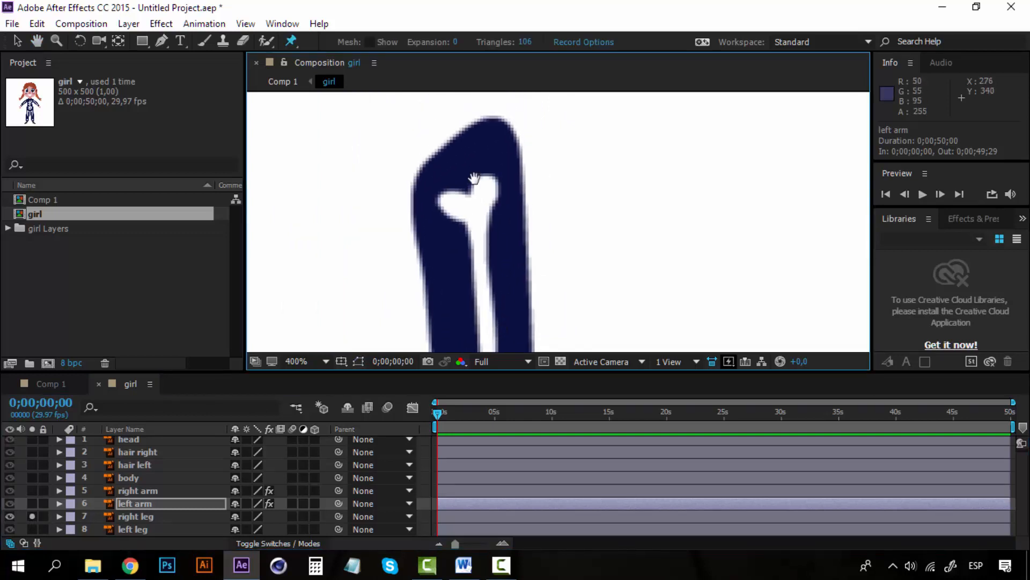
click(294, 39)
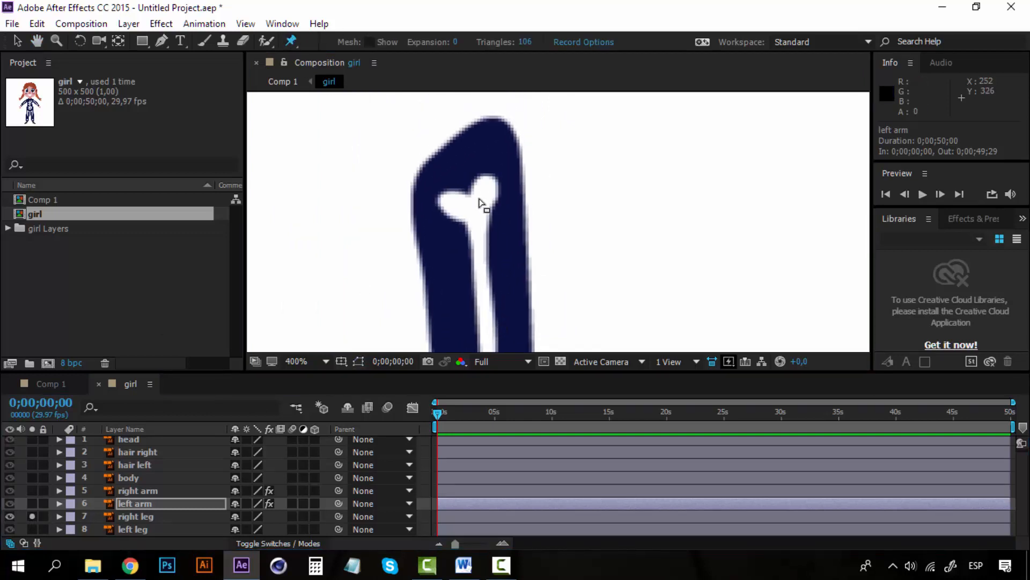
click(137, 516)
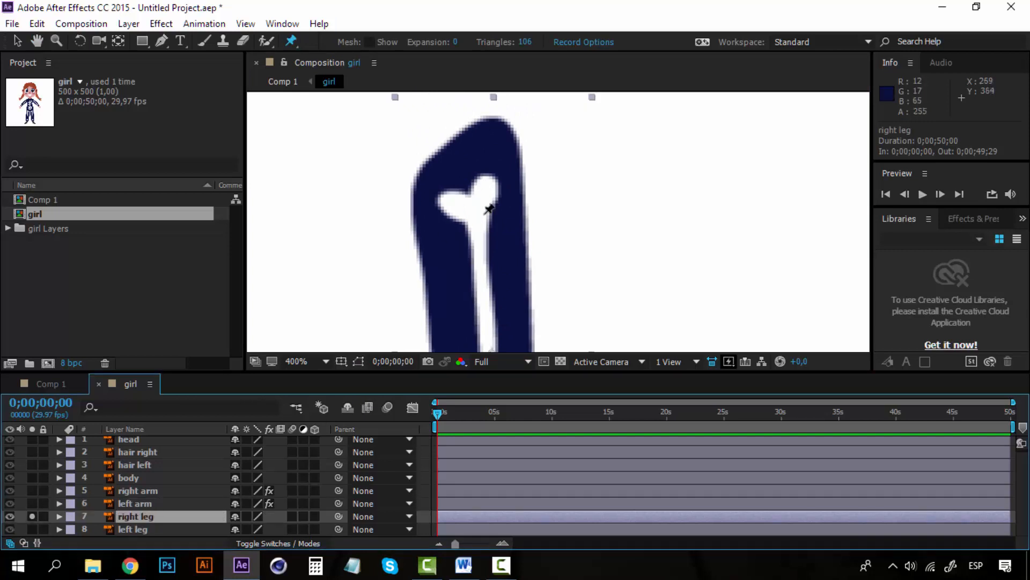
click(472, 170)
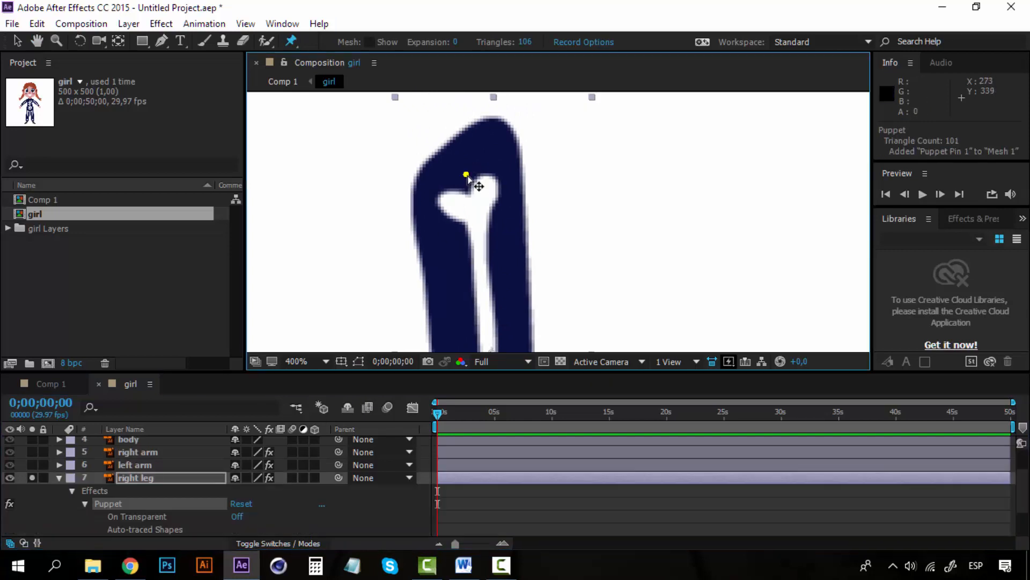
scroll(494, 268, down, 10)
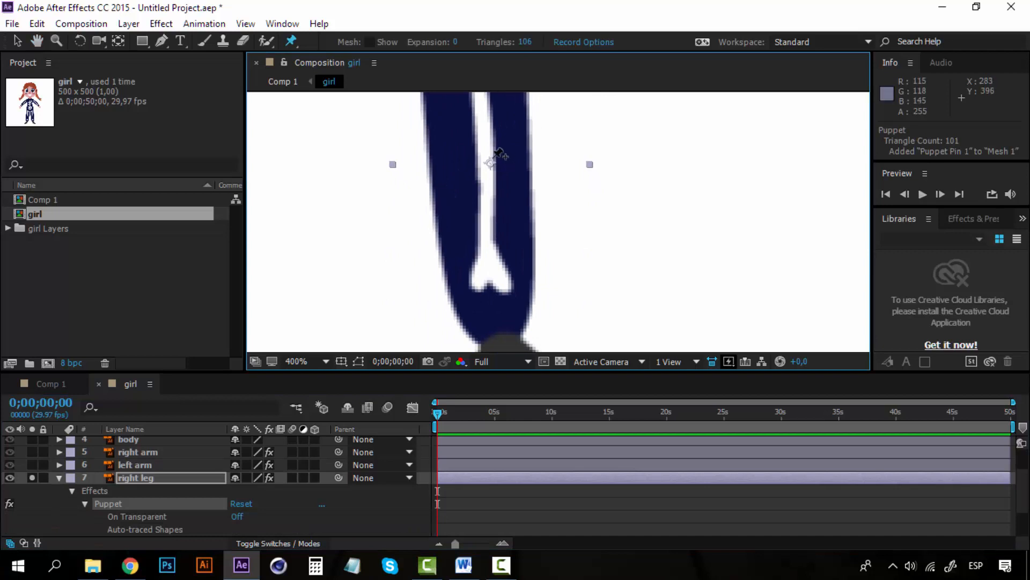
drag(554, 275, 529, 145)
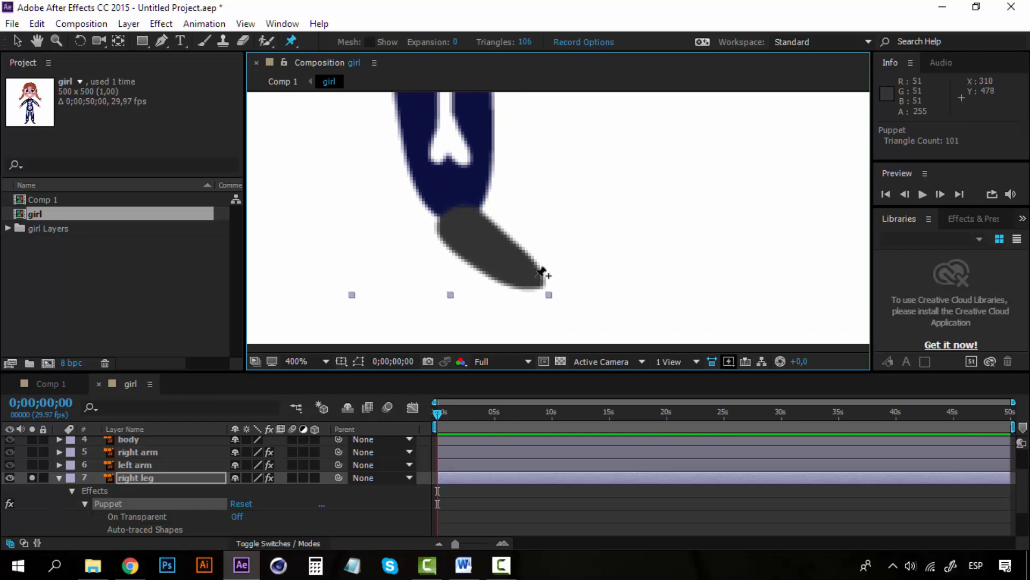
click(535, 276)
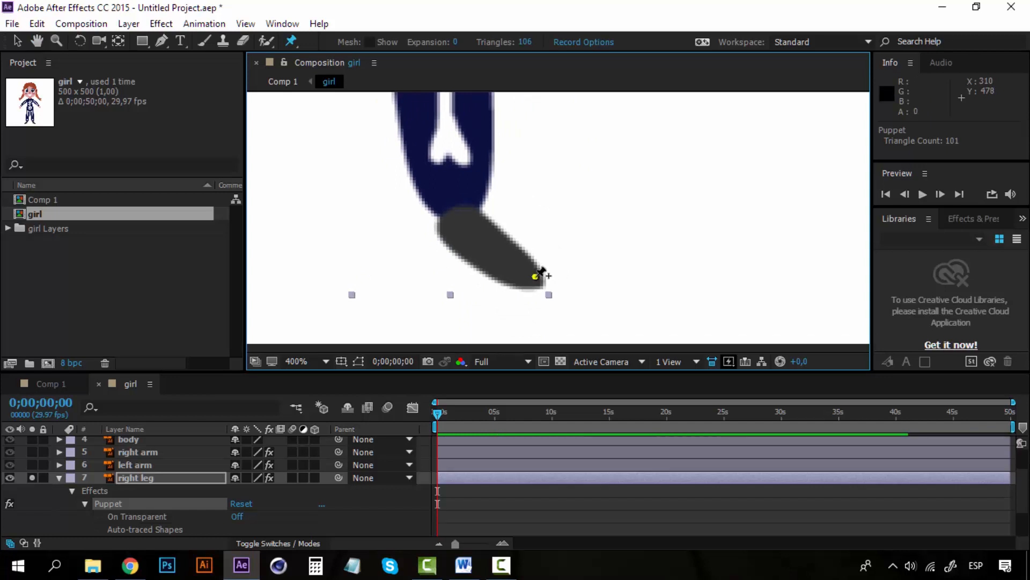
Collapse the right leg layer's properties and solo the left leg layer instead of it
click(60, 478)
click(30, 518)
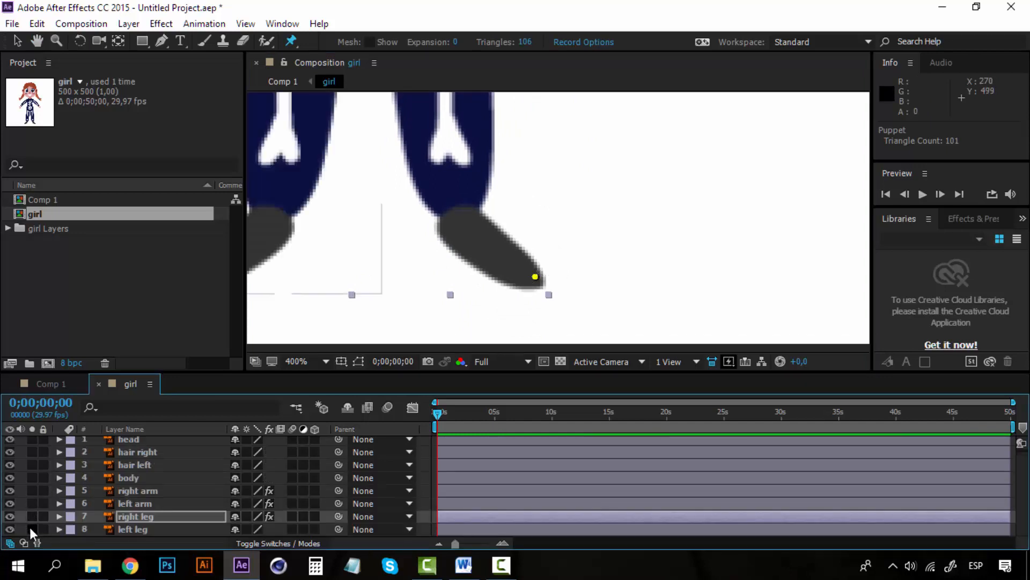
click(30, 528)
Place three Puppet Pins on the left leg layer: at the hip, near the knee and at the toe
drag(374, 215, 483, 283)
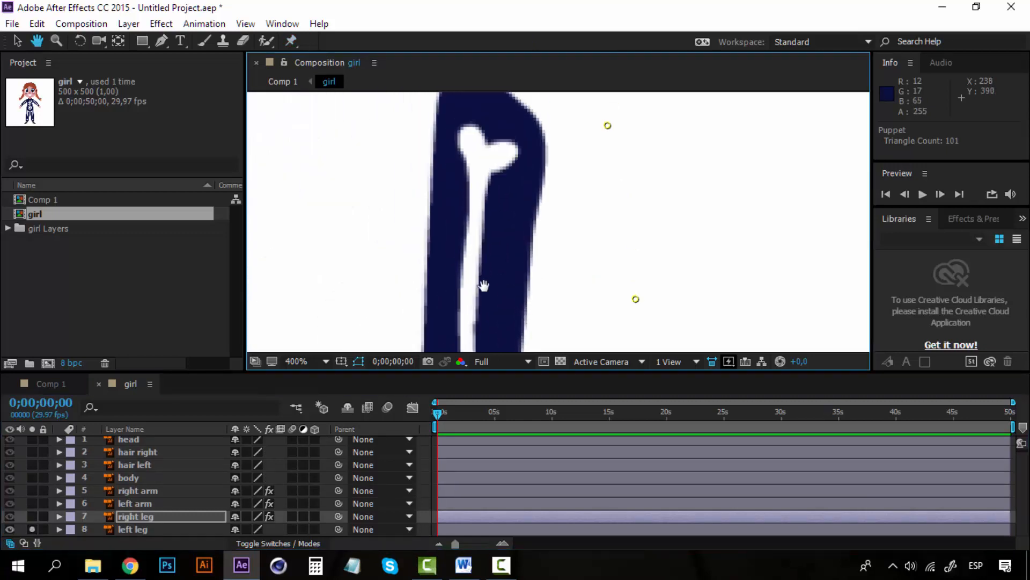
click(127, 530)
drag(518, 186, 518, 224)
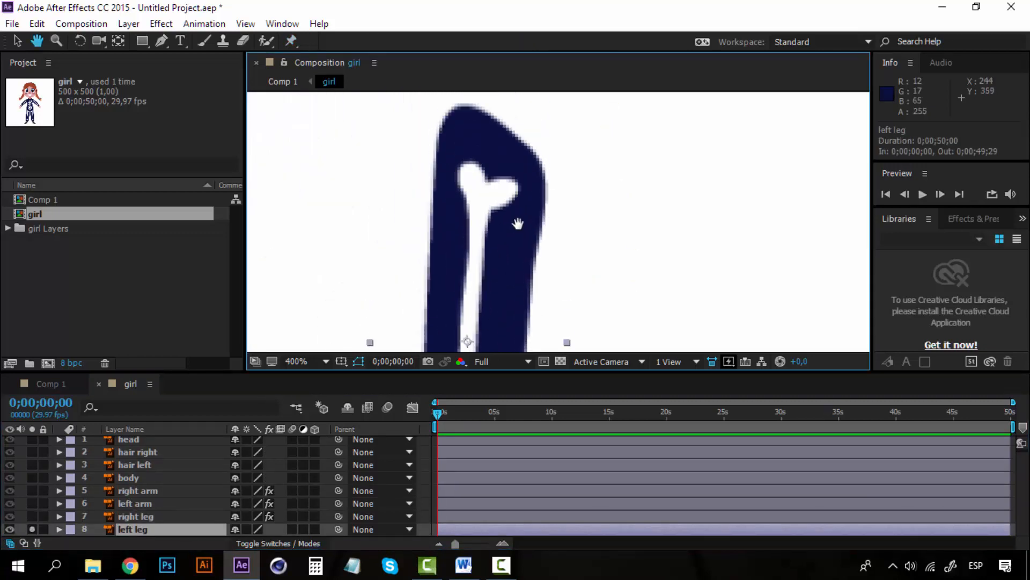
click(139, 520)
click(139, 528)
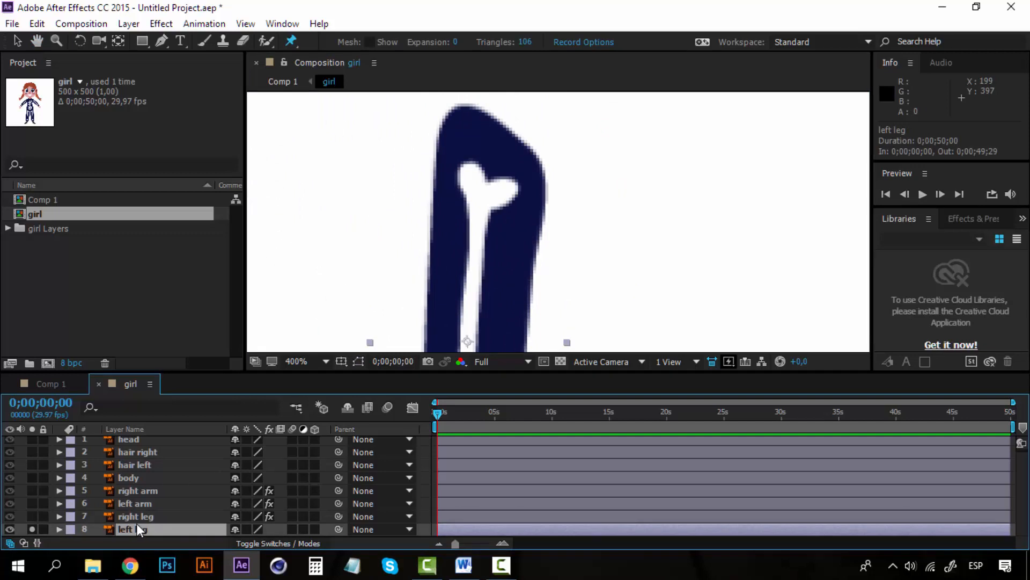
click(493, 160)
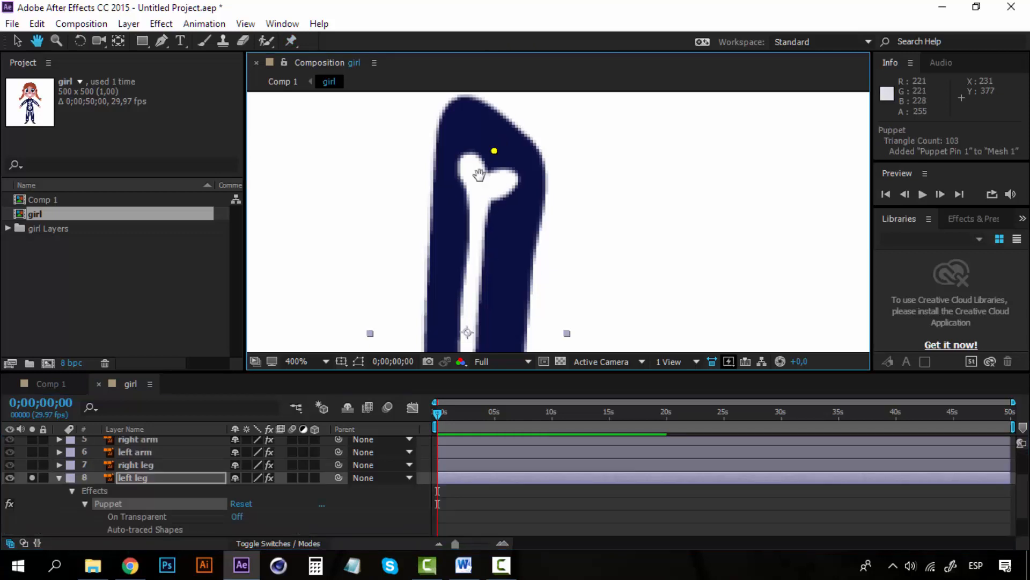
scroll(466, 177, down, 3)
scroll(462, 184, down, 4)
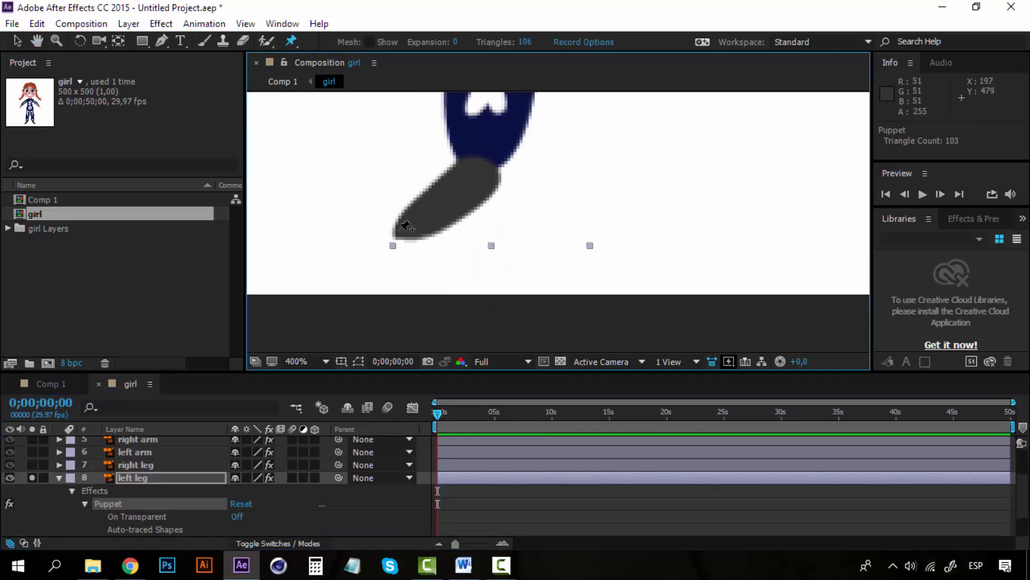
click(399, 230)
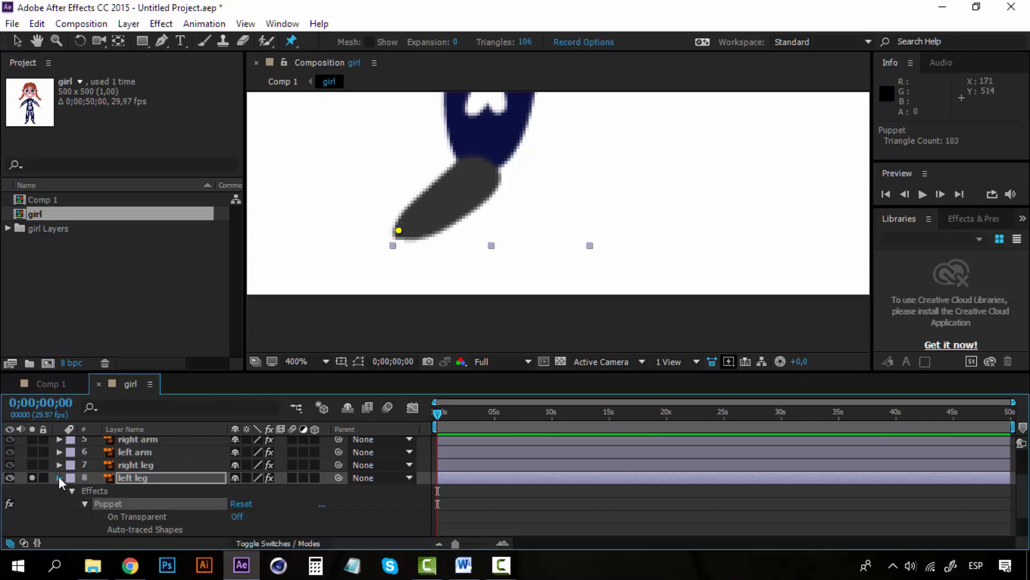
Collapse the left leg layer's properties and turn off its solo to show the whole character
click(59, 478)
scroll(551, 180, down, 6)
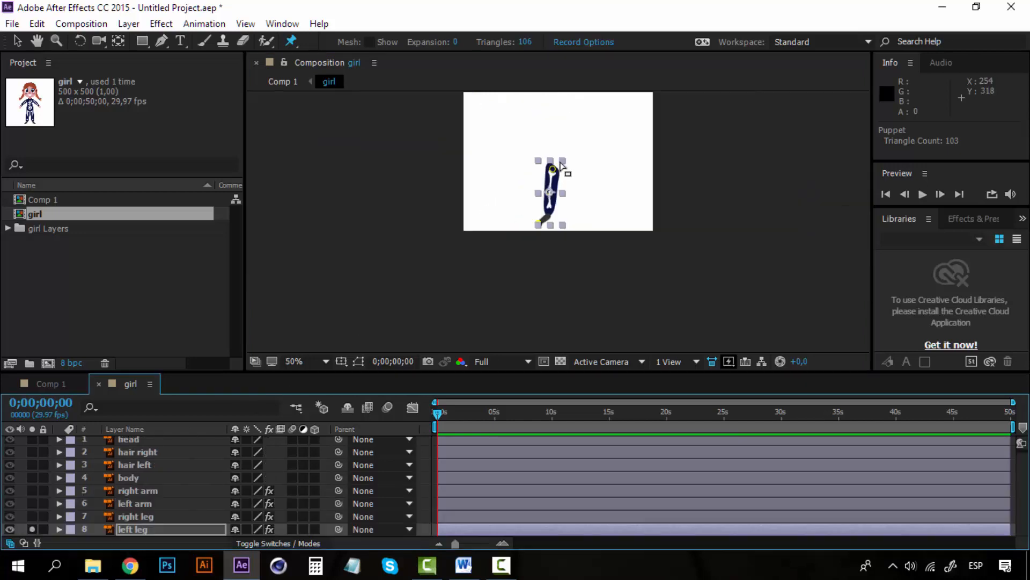
click(31, 529)
key(space)
drag(567, 209, 521, 264)
scroll(548, 228, up, 4)
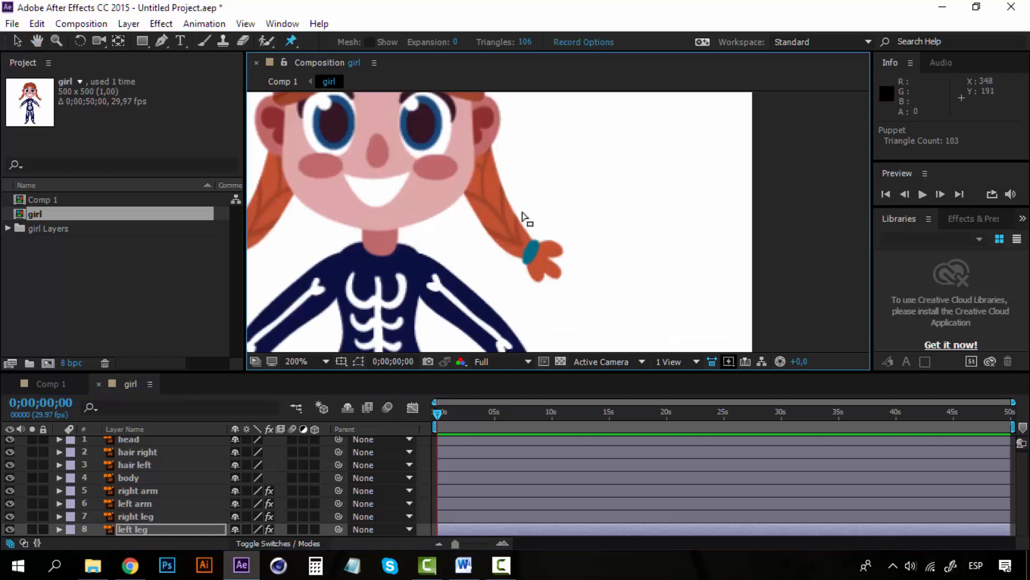
scroll(469, 288, left, 3)
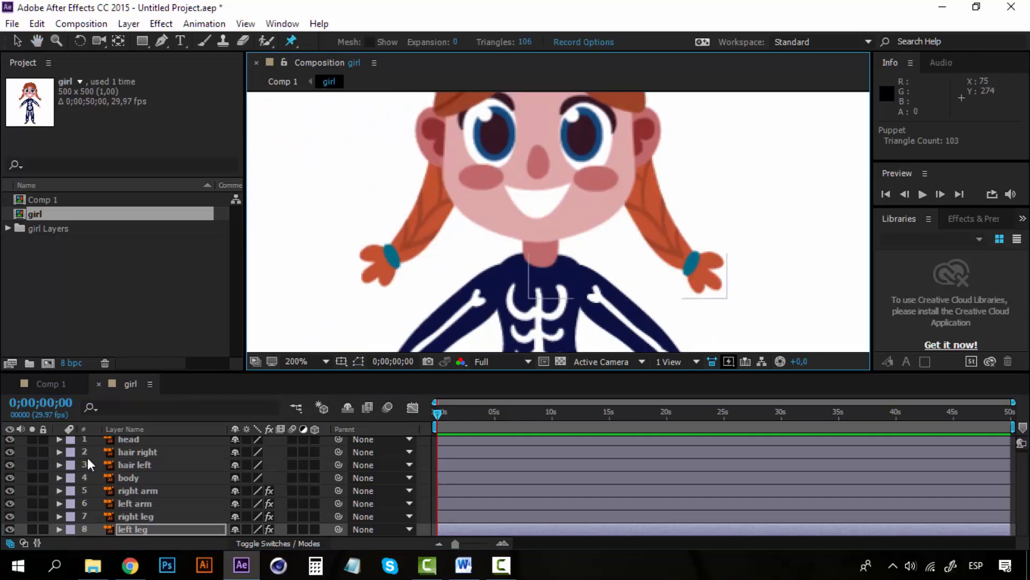
Solo the hair right layer and place three Puppet Pins on the braid: on its tip, at the middle and at the root
click(125, 454)
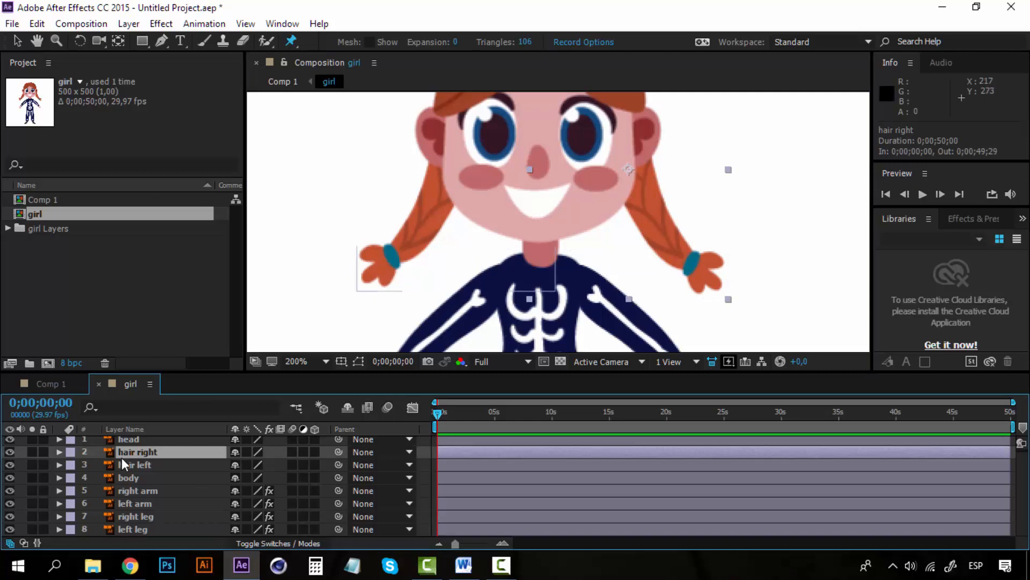
drag(594, 201, 368, 272)
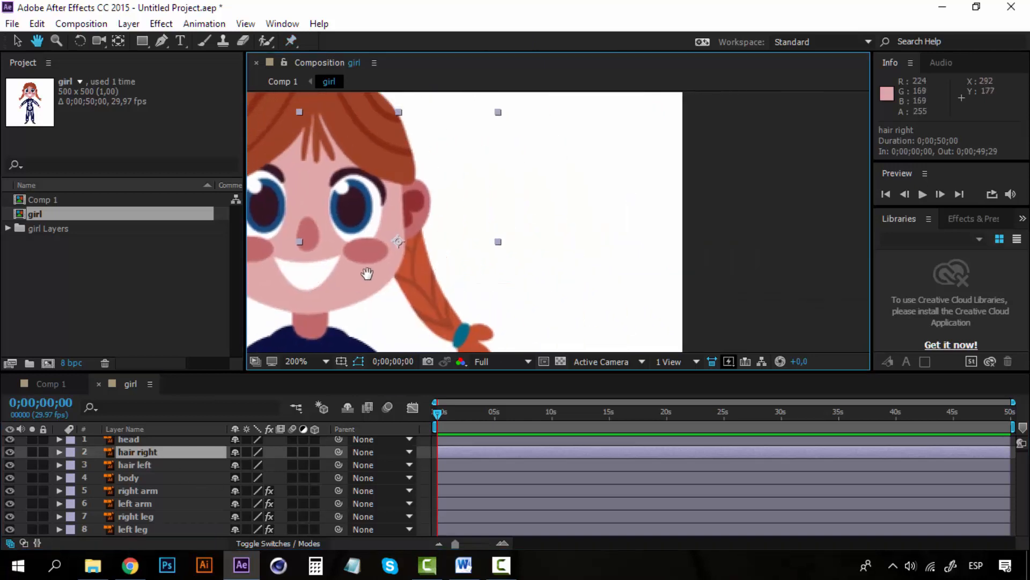
click(32, 452)
drag(362, 305, 437, 256)
key(ctrl+p)
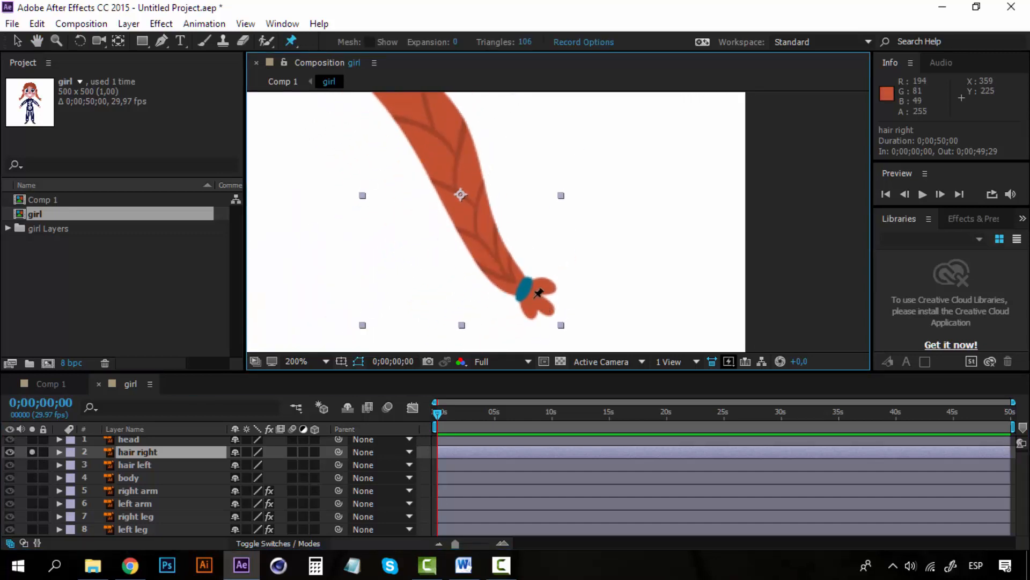
click(535, 292)
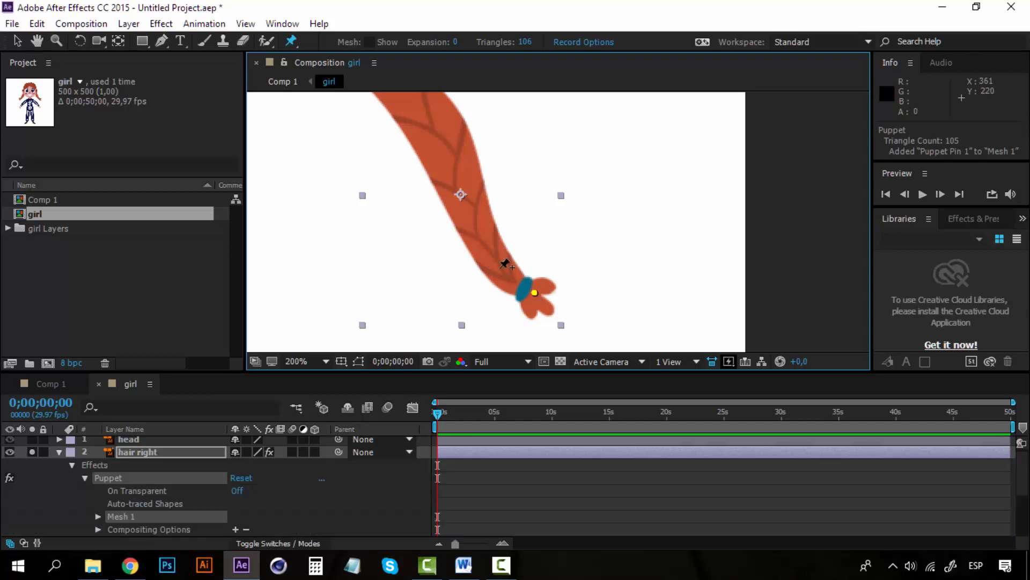
click(465, 194)
key(space)
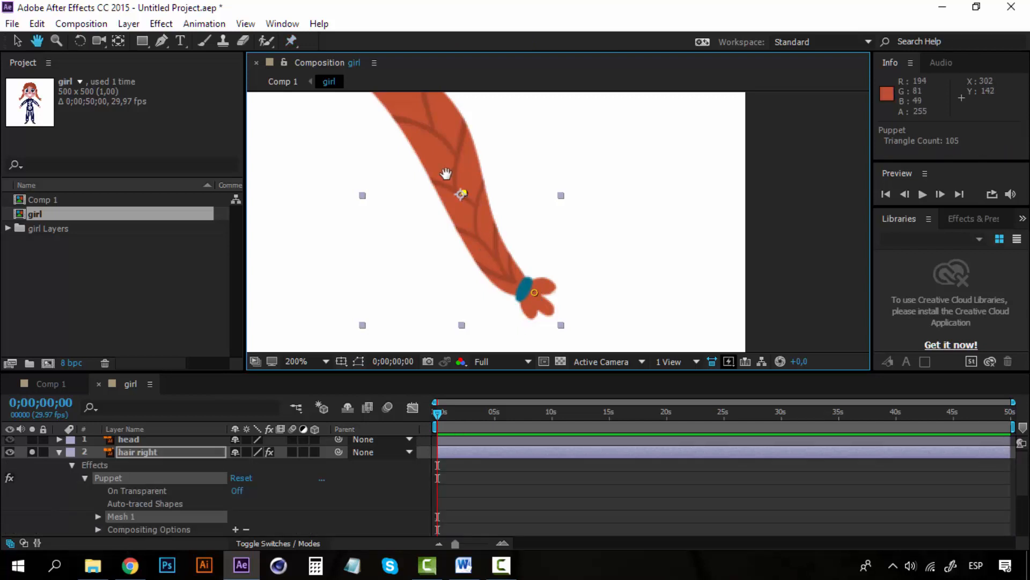
drag(446, 175, 480, 275)
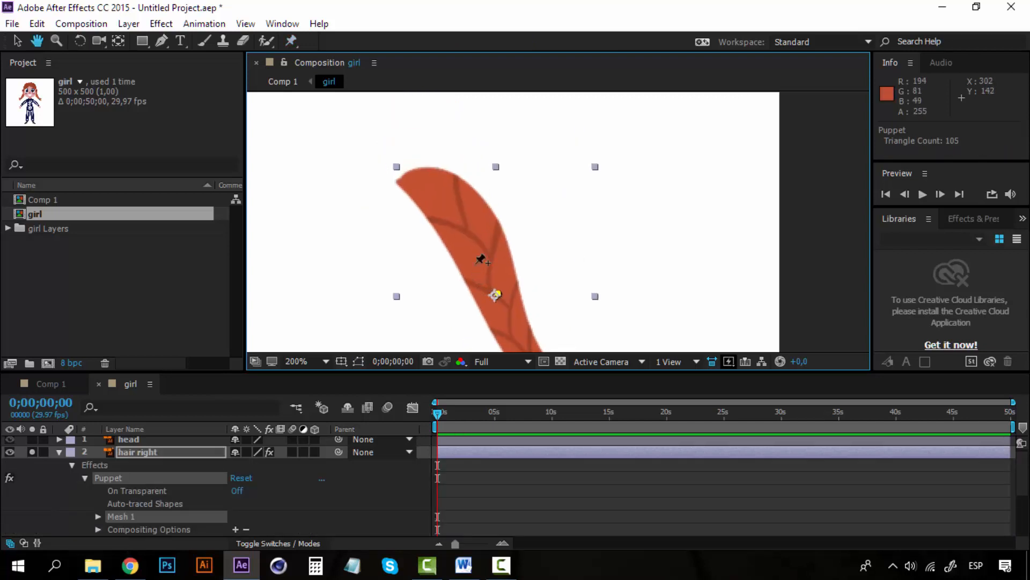
click(422, 187)
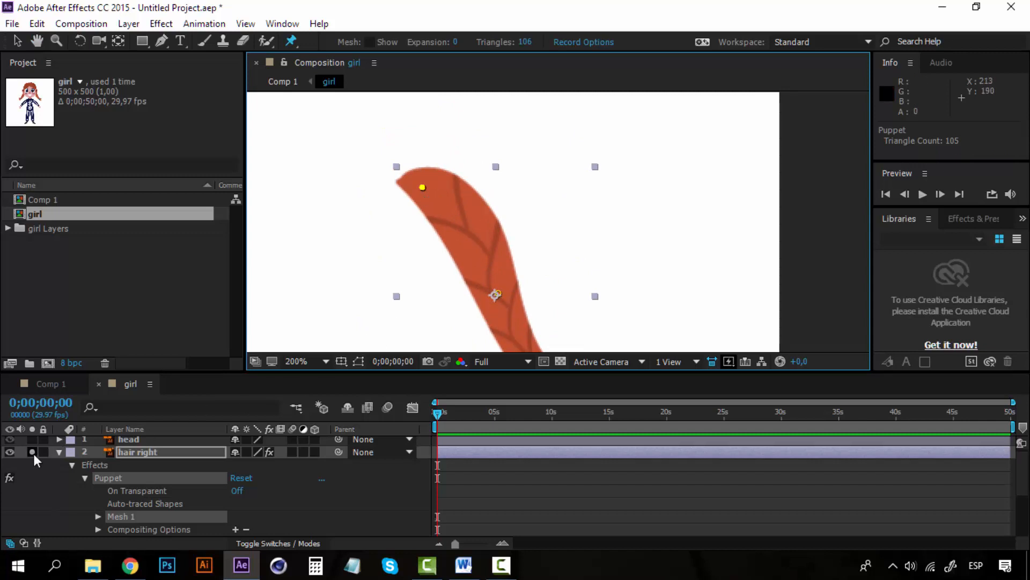
Collapse the hair right layer's properties and solo the hair left layer instead of it
click(59, 453)
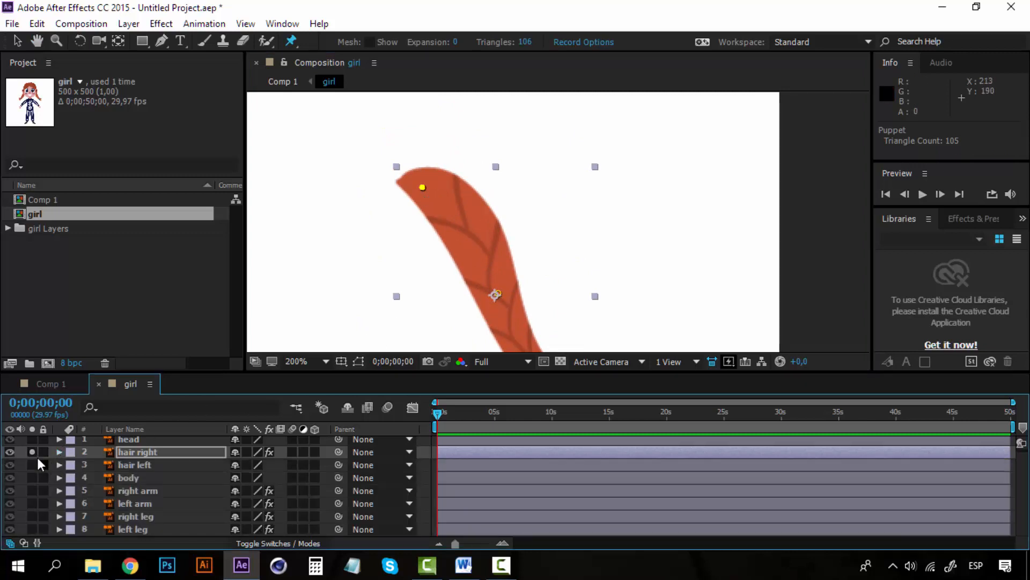
click(32, 465)
click(32, 452)
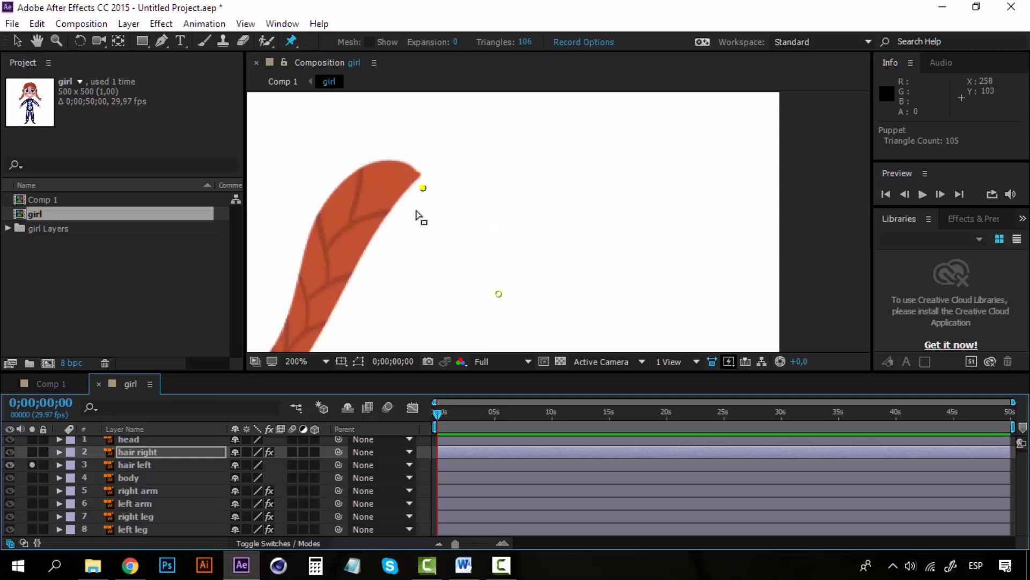
Place three Puppet Pins on the hair left layer: on the braid's tip, at its middle and at its root
key(space)
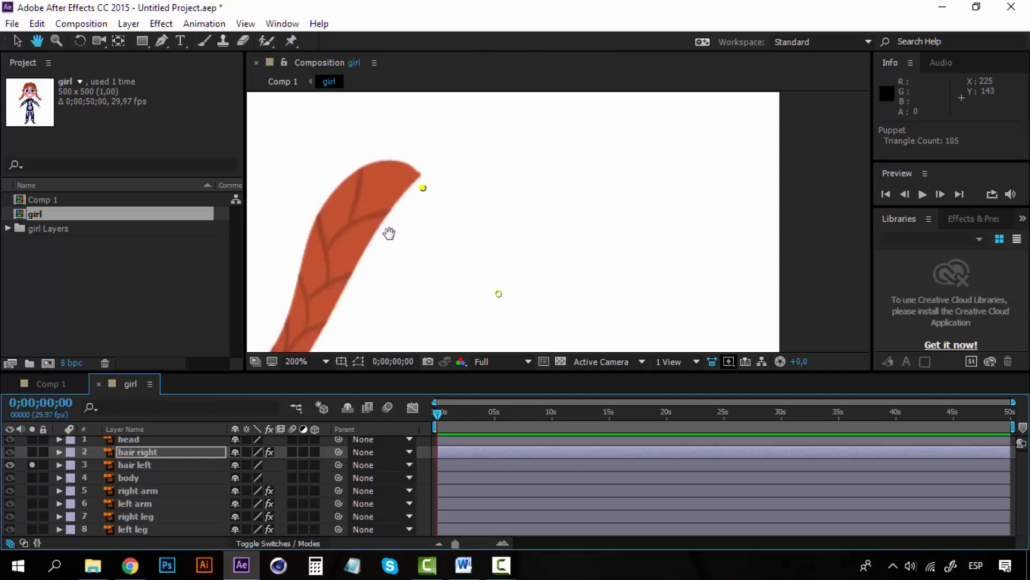
drag(364, 287, 476, 139)
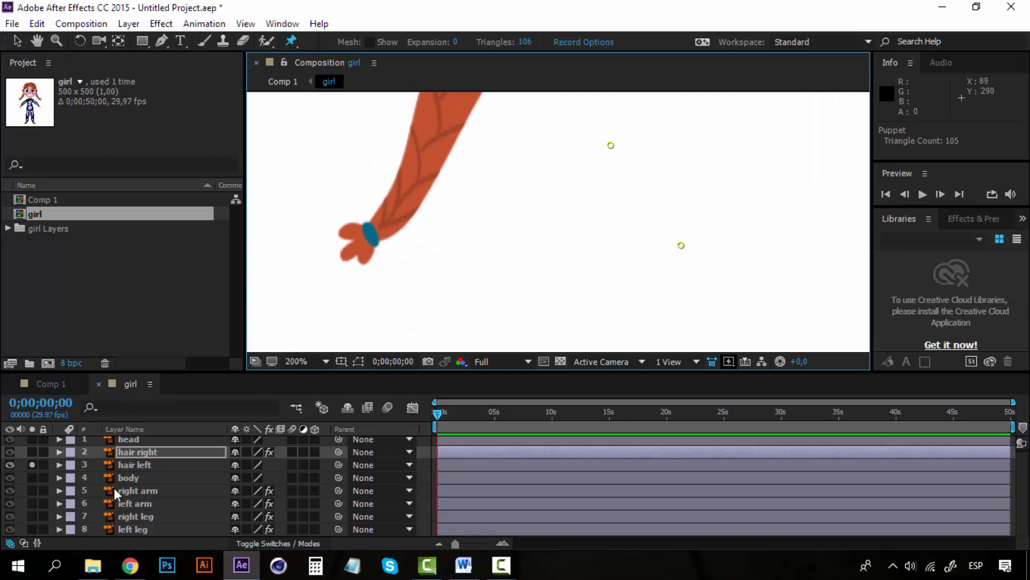
click(132, 468)
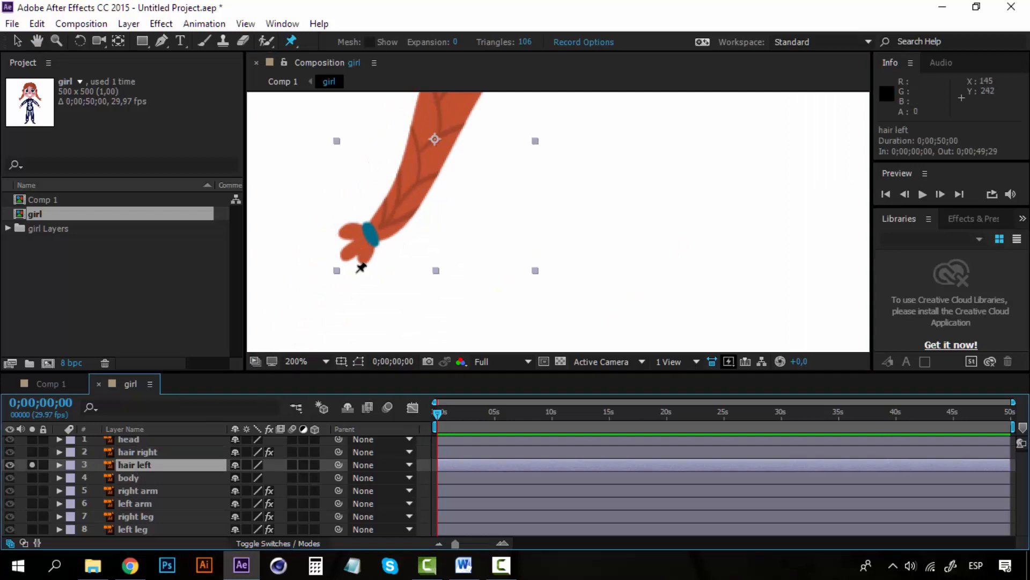
click(368, 237)
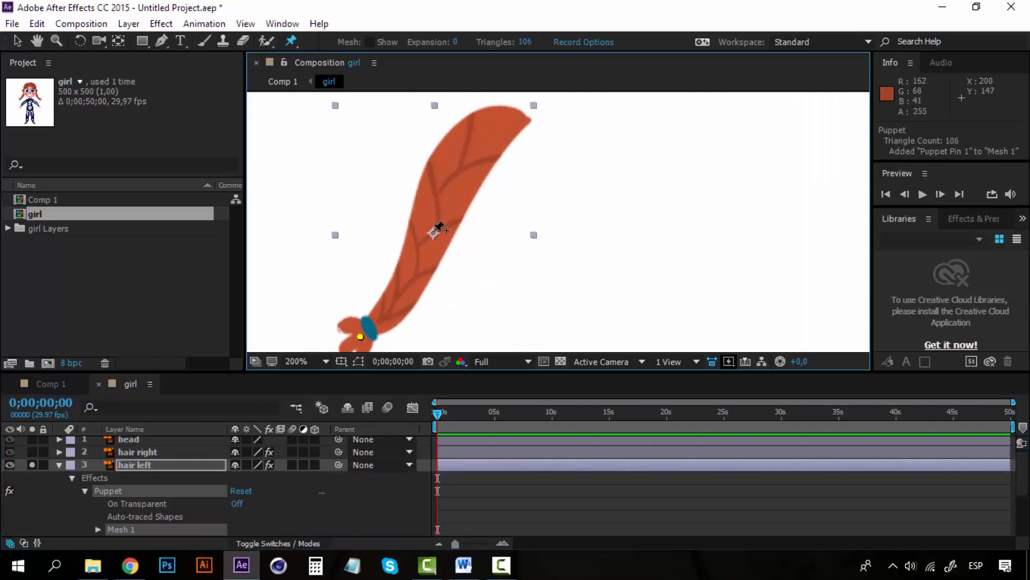
click(515, 119)
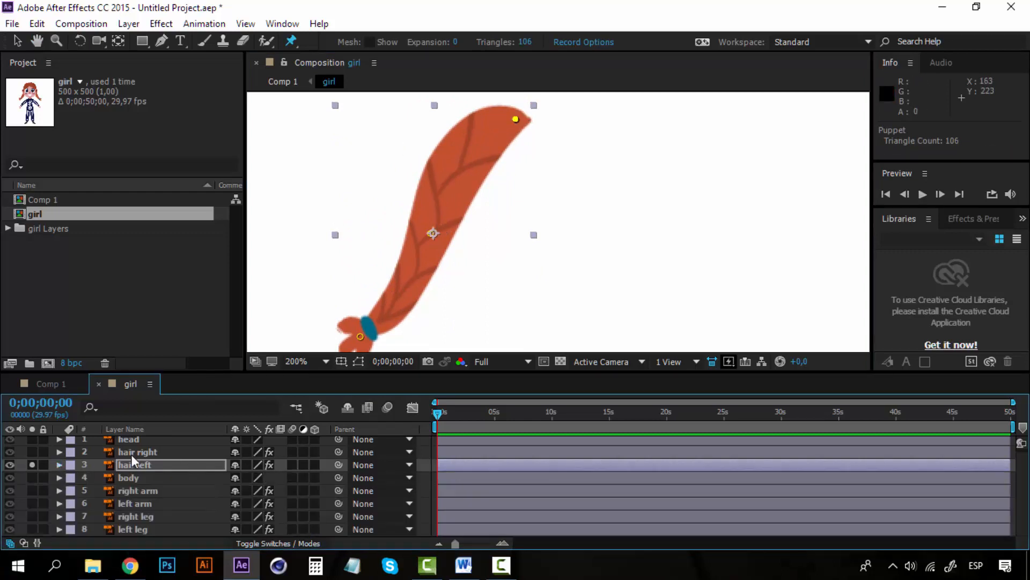
Turn off the hair left layer's solo to show the whole character again
click(133, 468)
click(32, 465)
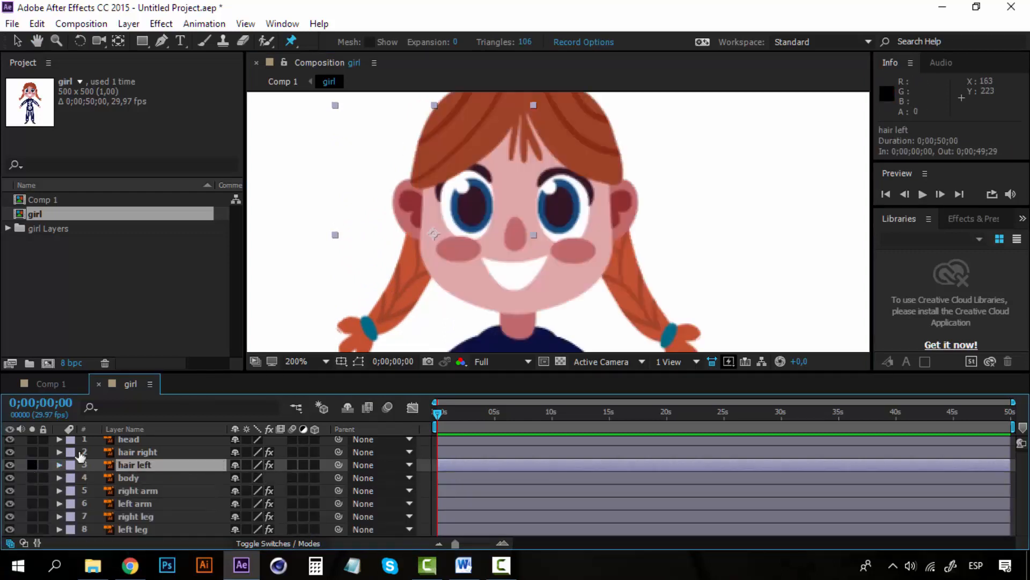
scroll(488, 271, down, 2)
key(h)
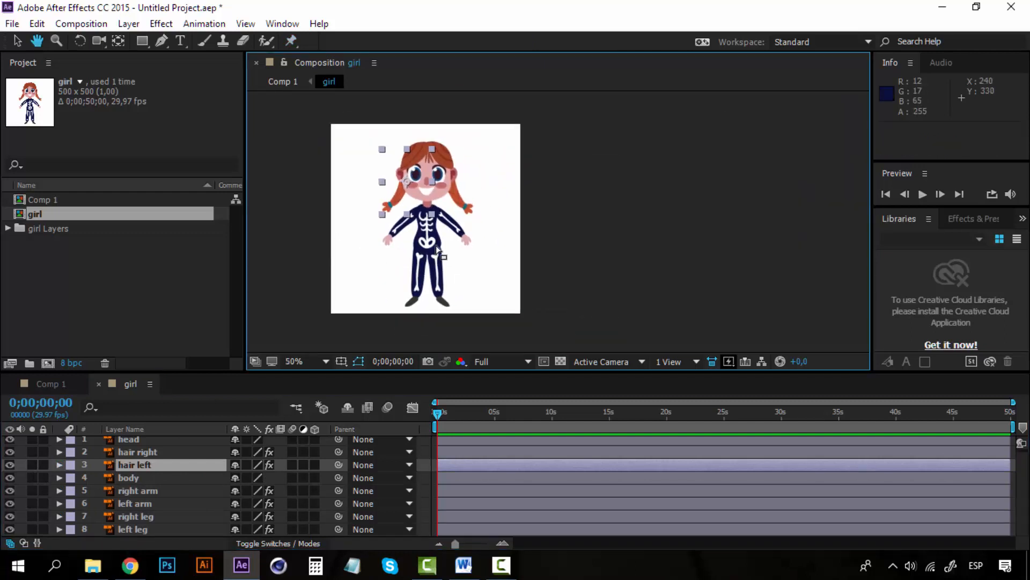
scroll(423, 253, up, 2)
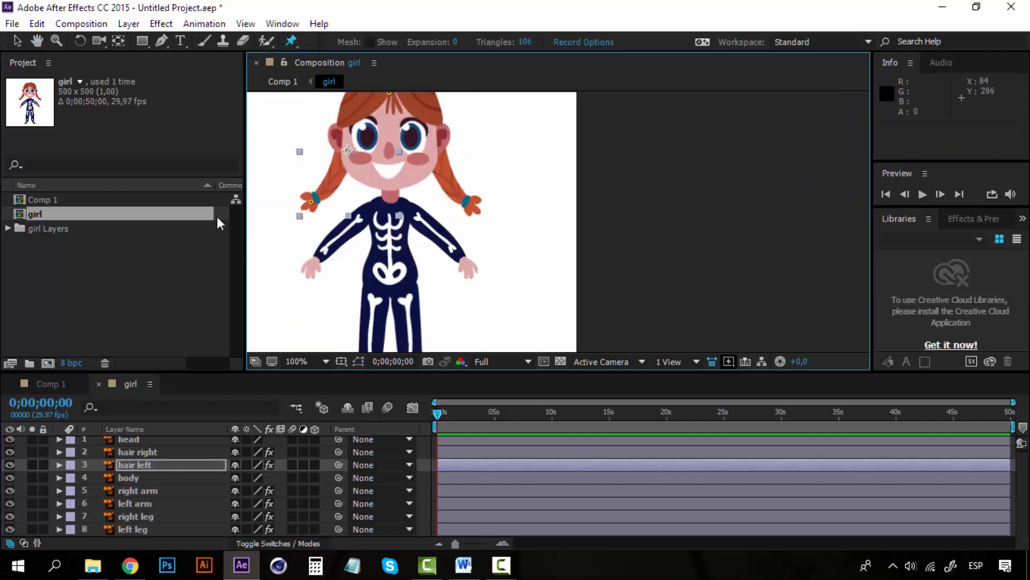
Switch to the Selection tool and look over the whole girl character from head to feet
click(17, 40)
key(space)
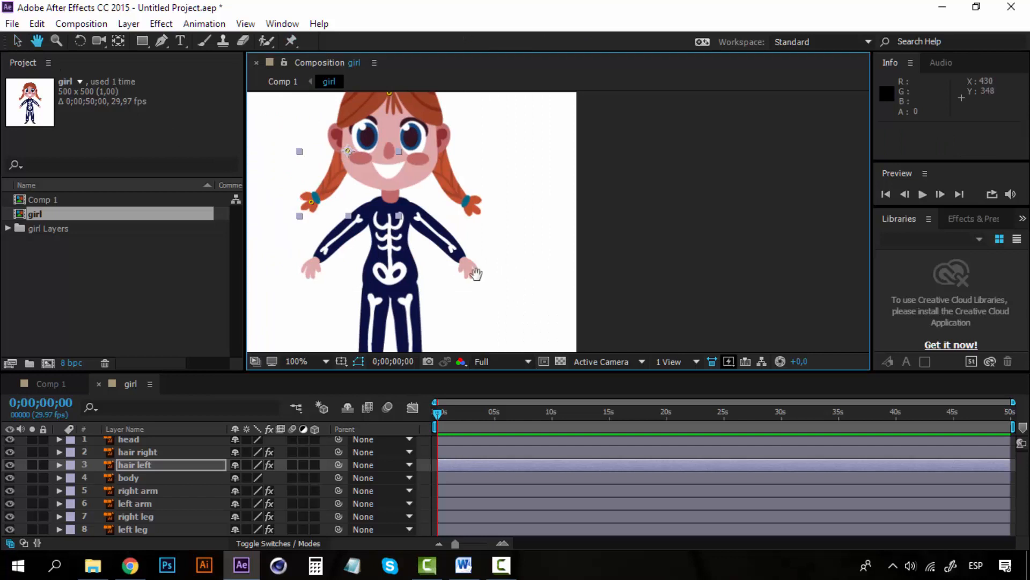
drag(435, 251, 545, 230)
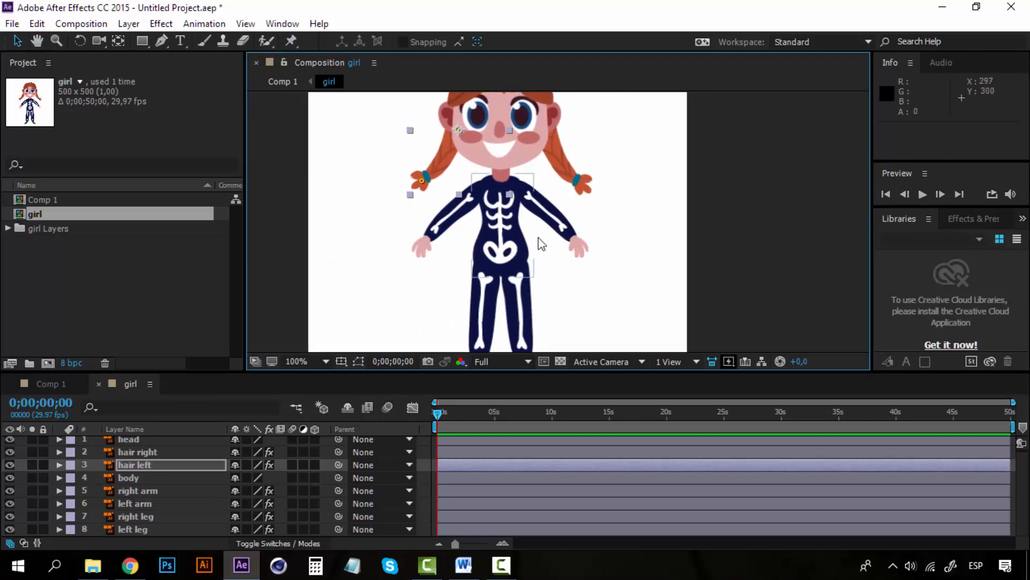
key(space)
drag(649, 284, 533, 254)
key(comma)
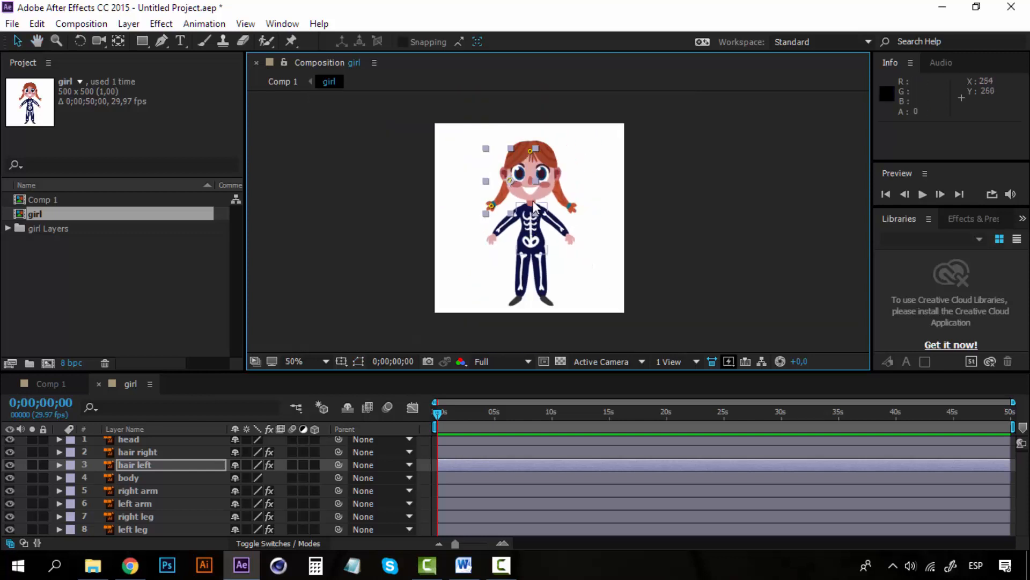
key(period)
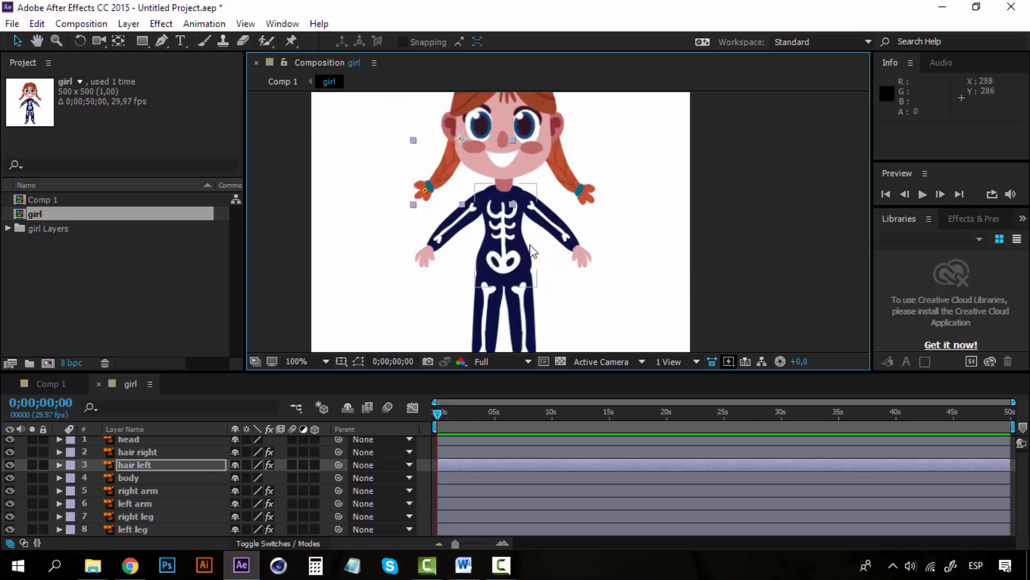
drag(528, 270, 526, 211)
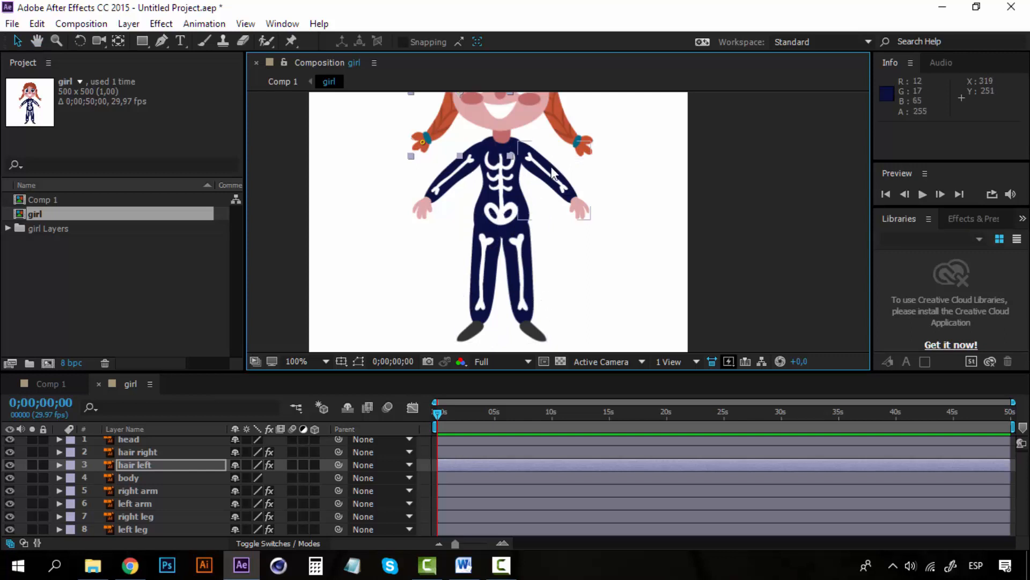
scroll(550, 237, up, 3)
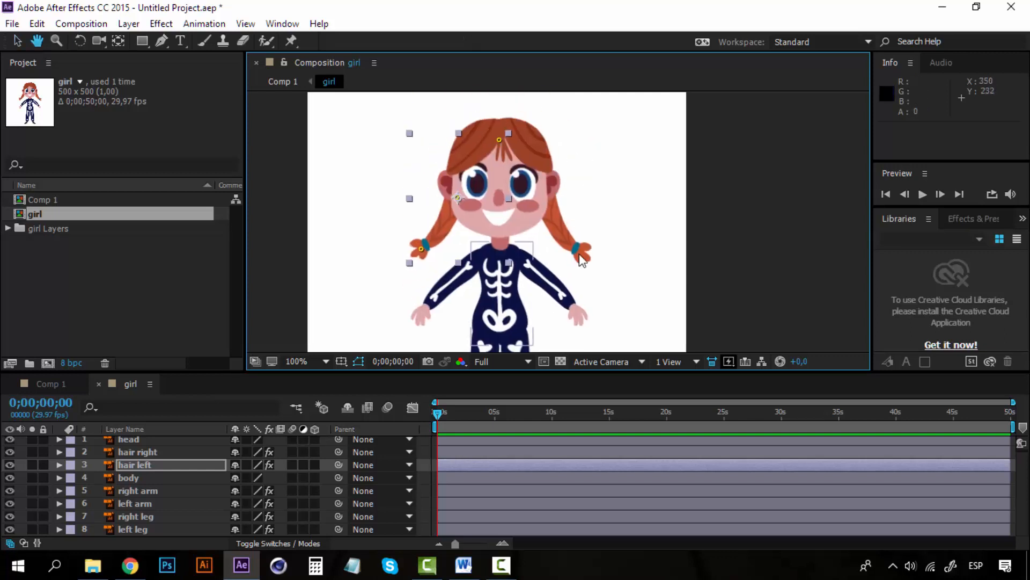
Reveal the body layer's Position property and set a Position keyframe at 0;00;00;00
click(137, 482)
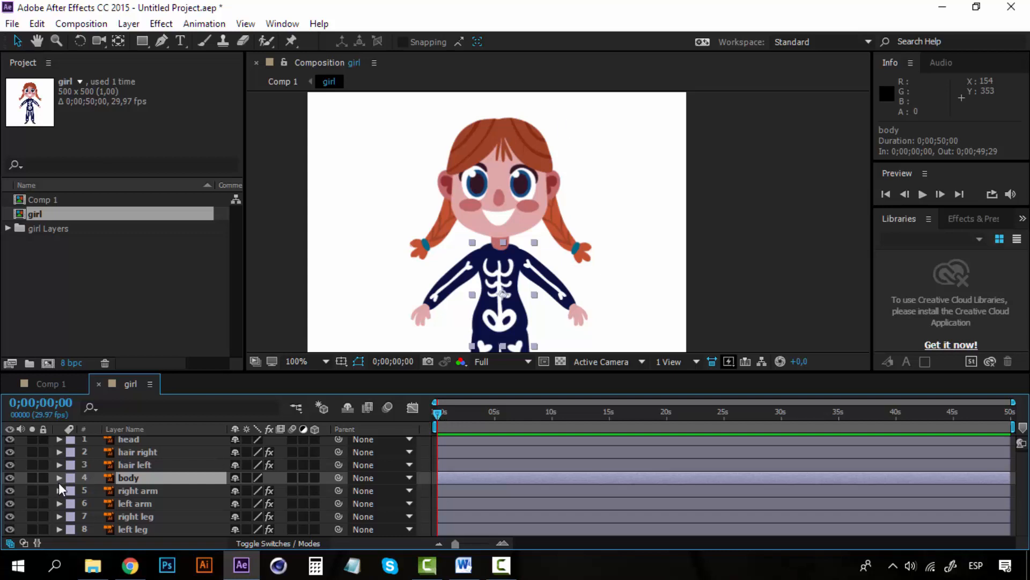
key(p)
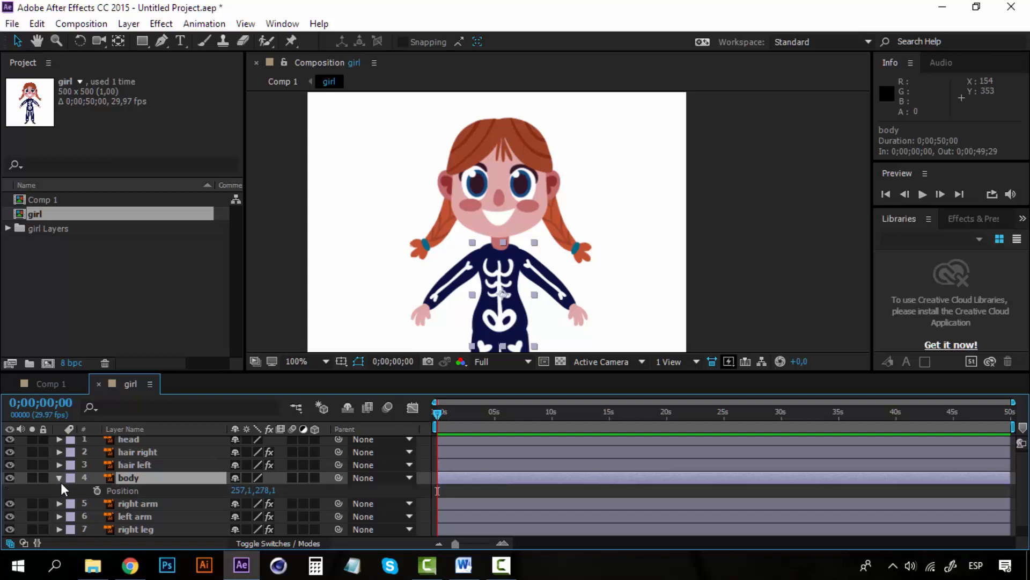
click(97, 490)
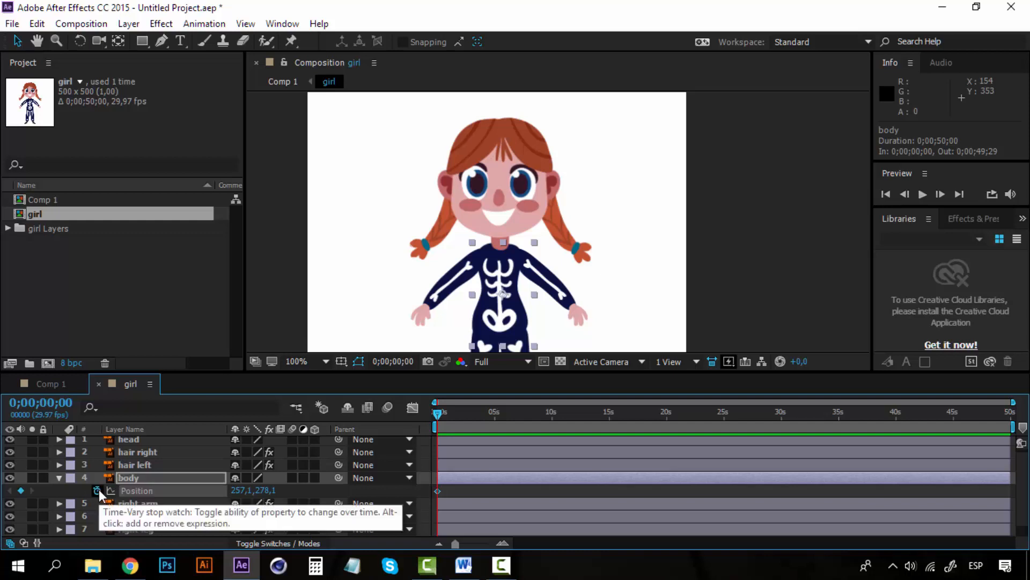
At 0;00;00;14, move the body straight down to Position 257,1, 303,1 to create a second keyframe
click(502, 543)
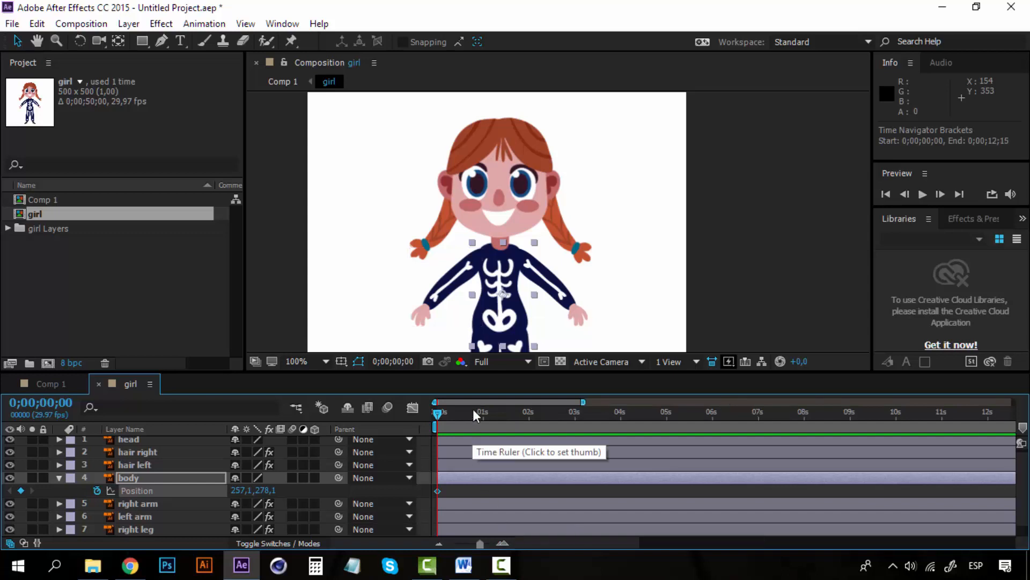
click(458, 414)
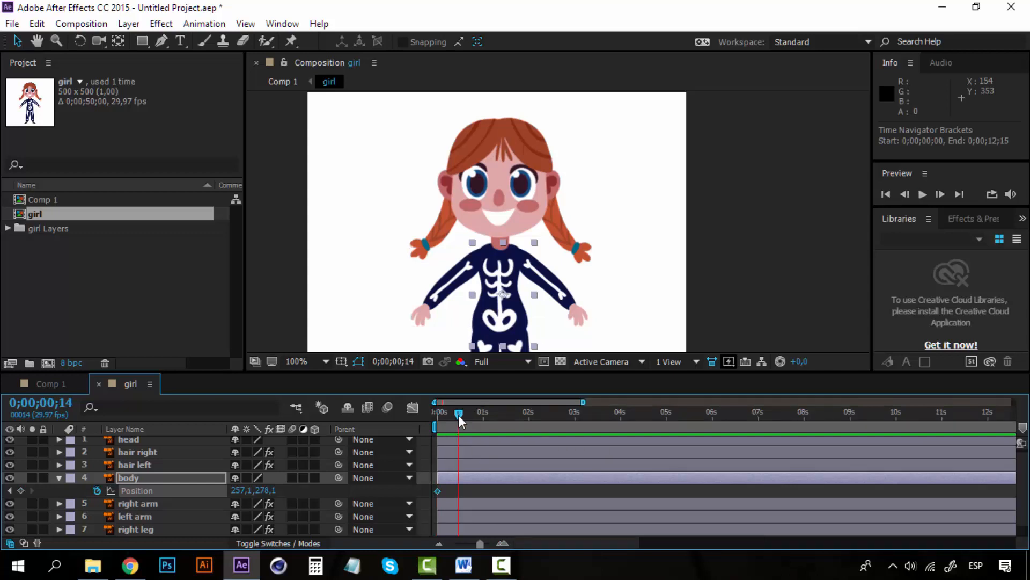
scroll(468, 217, down, 4)
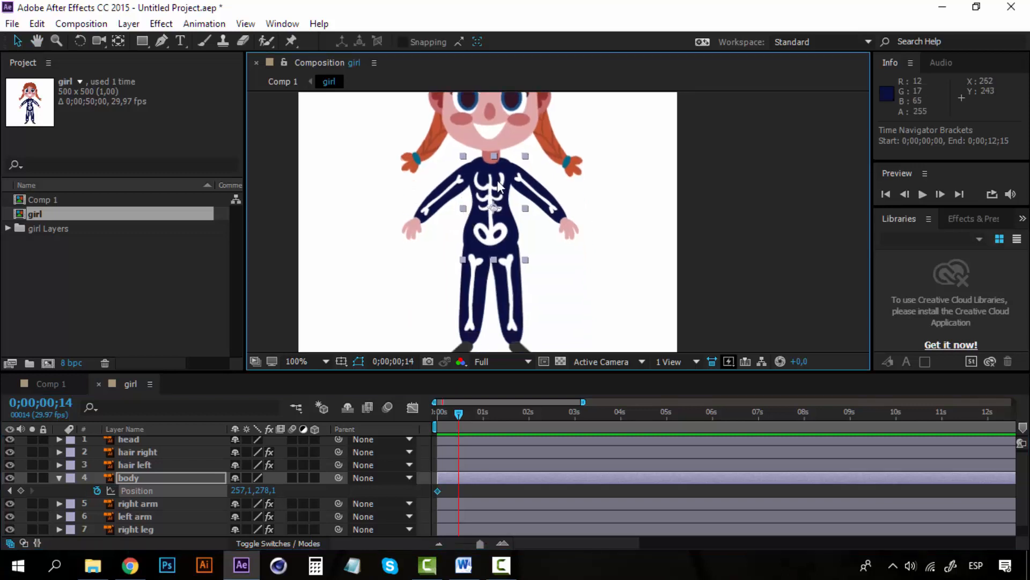
drag(498, 184, 494, 196)
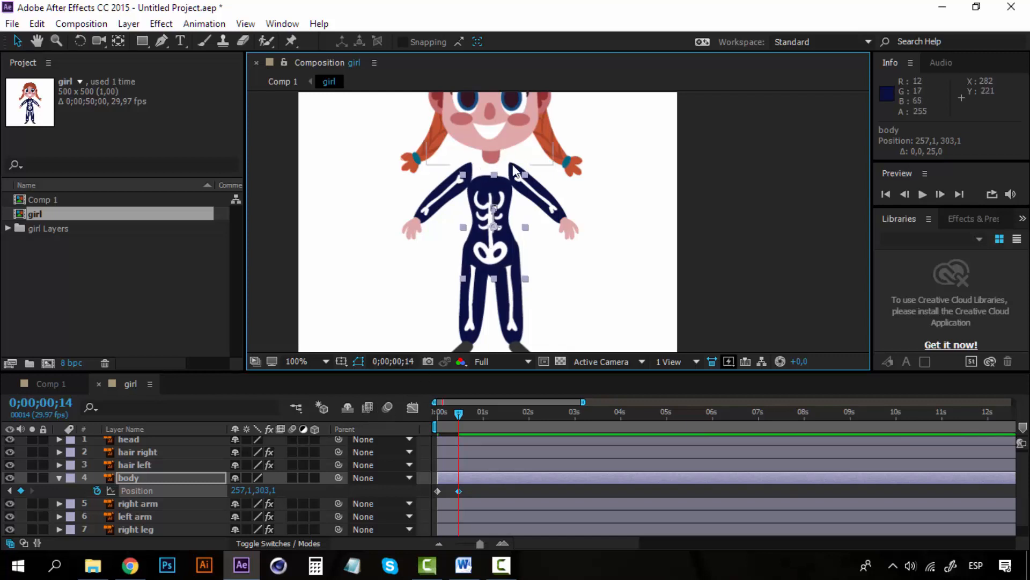
drag(513, 166, 495, 255)
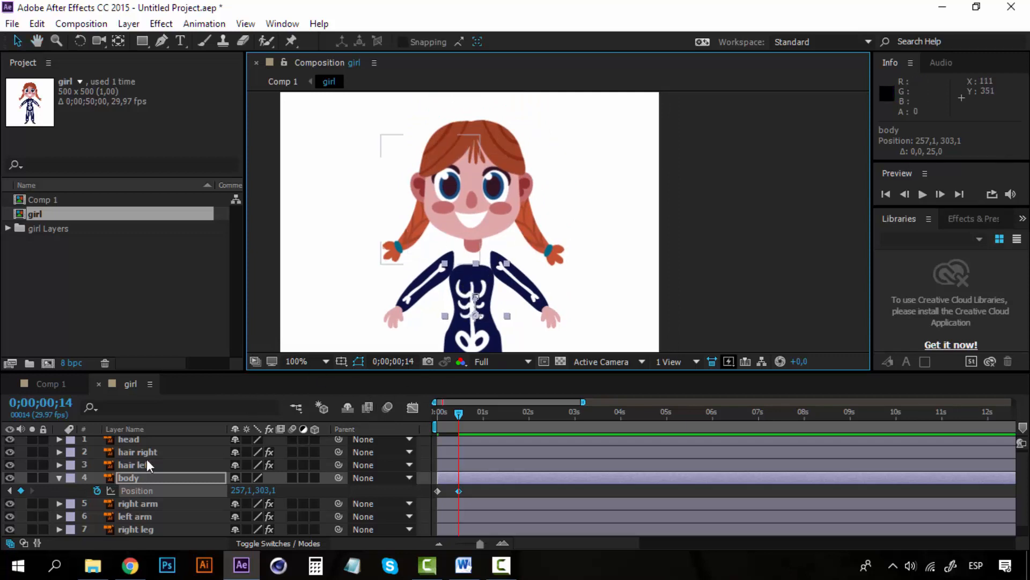
Return to 0;00;00;00, parent the head layer to the body layer and scrub the start of the timeline
drag(456, 412, 364, 414)
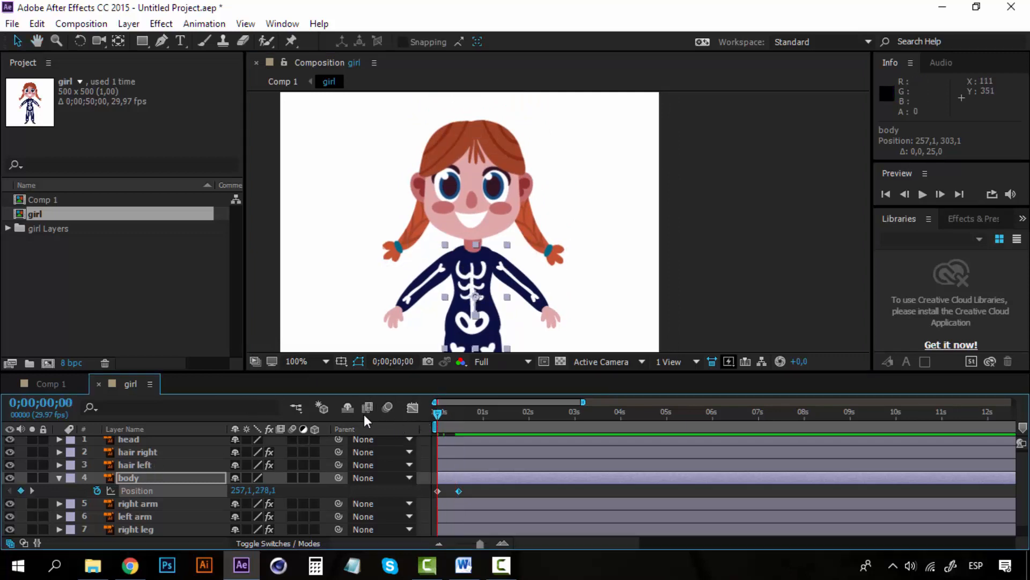
click(136, 440)
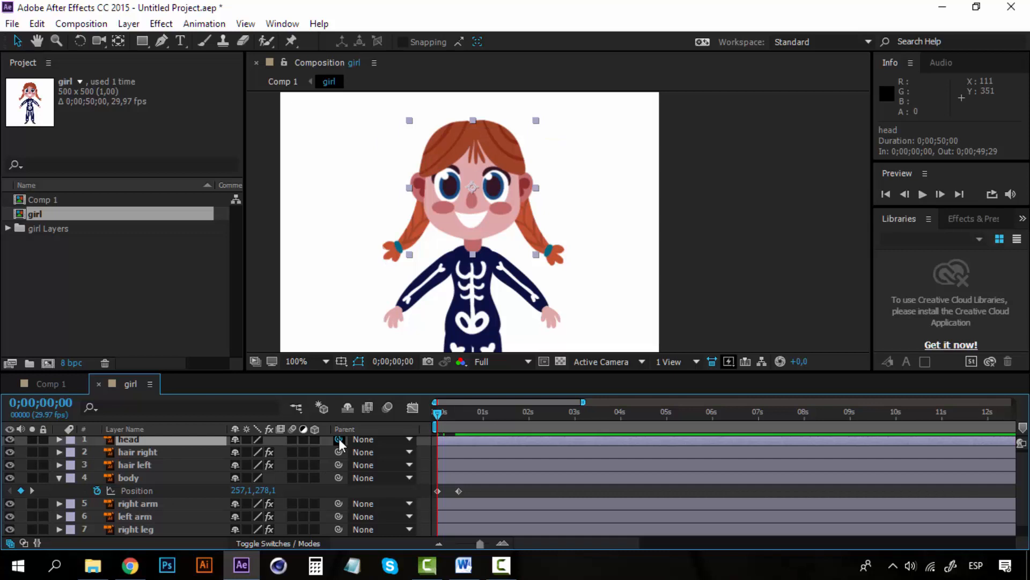
drag(339, 439, 136, 479)
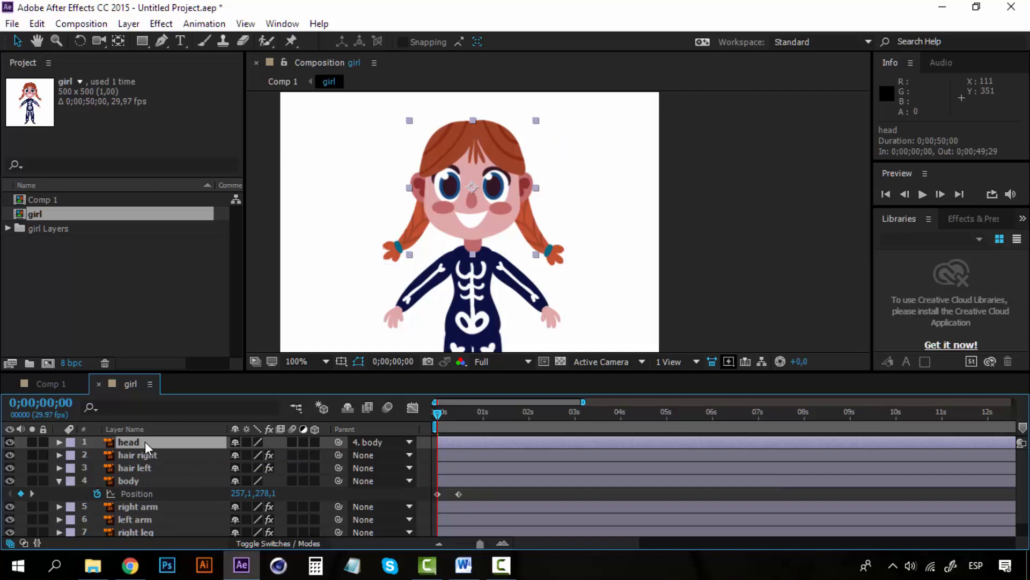
click(152, 481)
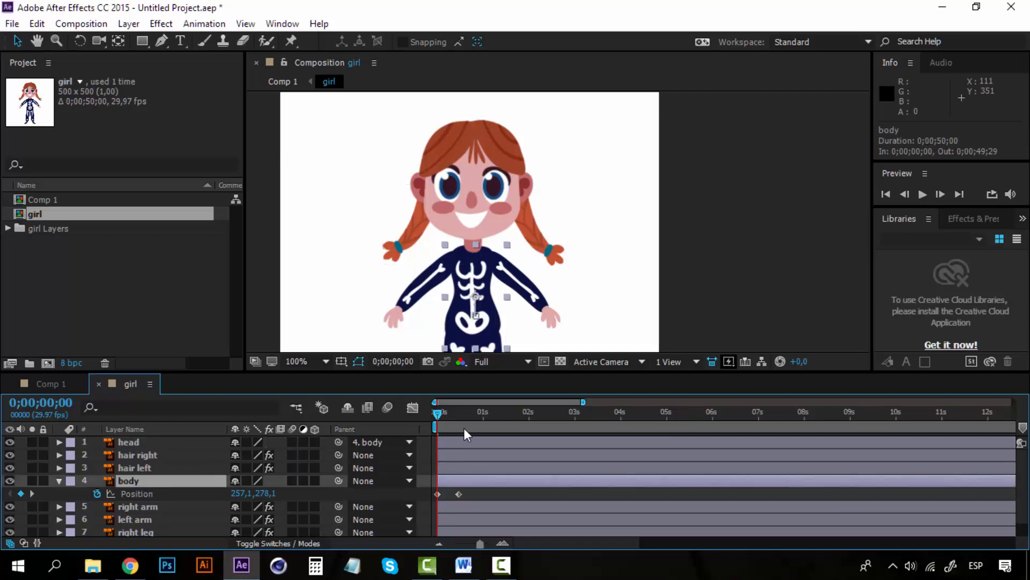
mouse_move(439, 410)
mouse_down()
mouse_move(465, 414)
mouse_move(427, 413)
mouse_up()
Select the hair right and hair left layers together and parent both to the head layer
click(125, 454)
shift+click(132, 467)
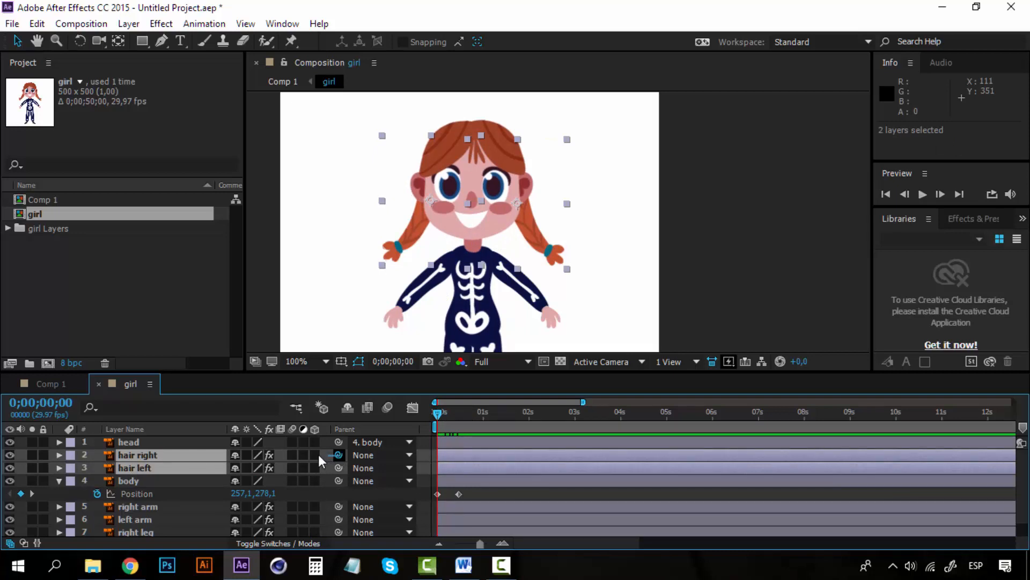
drag(319, 455, 176, 441)
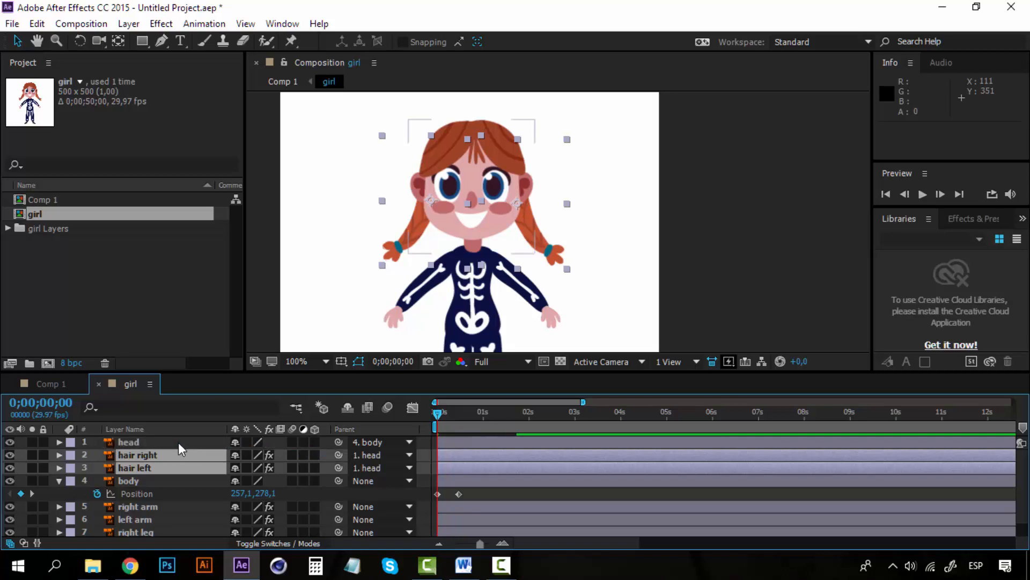
Test the parenting by moving the braids, the head and the body in turn, undoing each move
drag(536, 163, 564, 174)
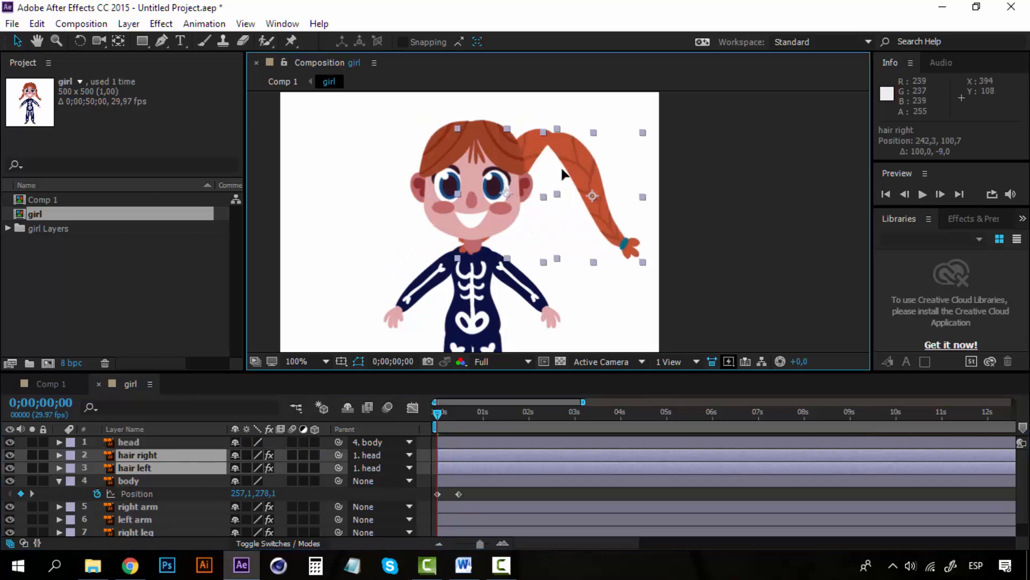
key(ctrl+z)
click(142, 443)
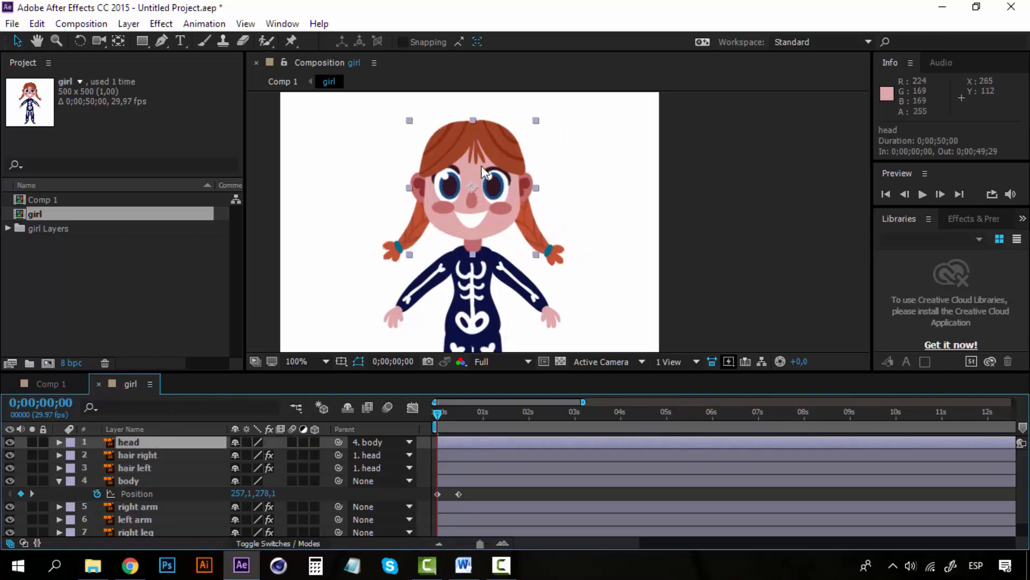
drag(481, 167, 438, 161)
key(ctrl+z)
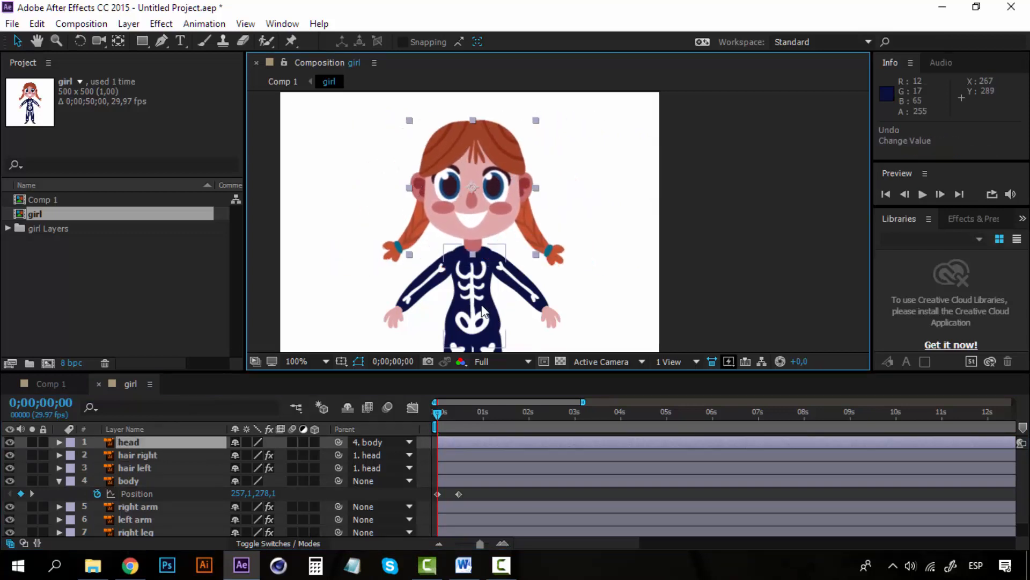
drag(485, 311, 441, 282)
key(ctrl+z)
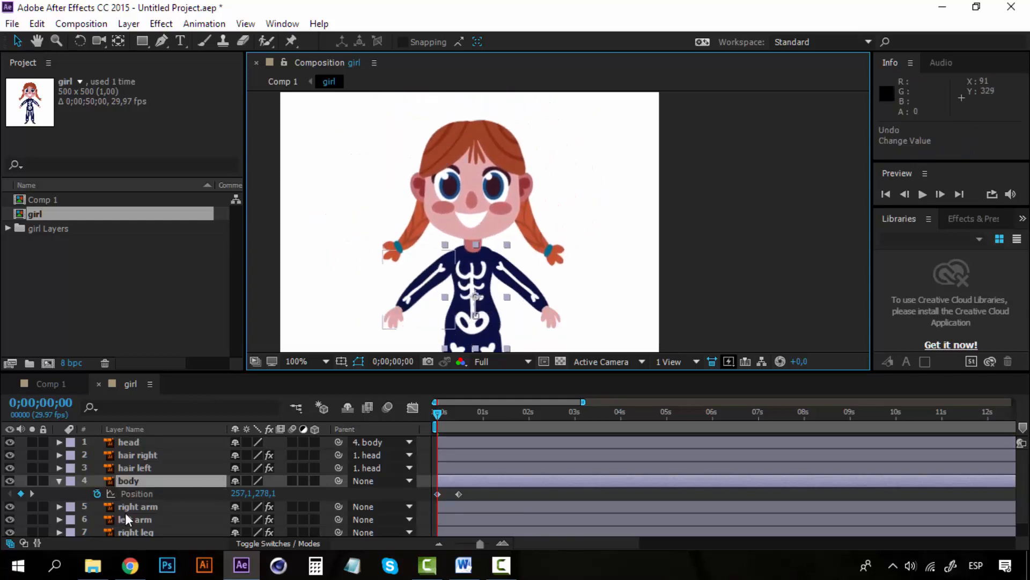
Collapse the body layer's properties and scrub to 0;00;00;22 and back to check how the head and braids follow the body
click(60, 480)
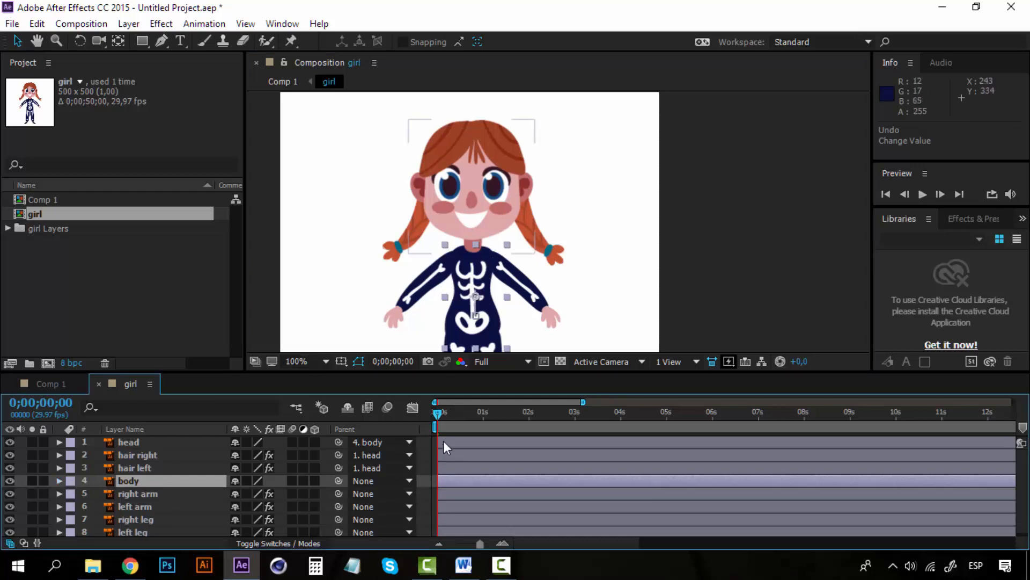
drag(438, 414, 471, 411)
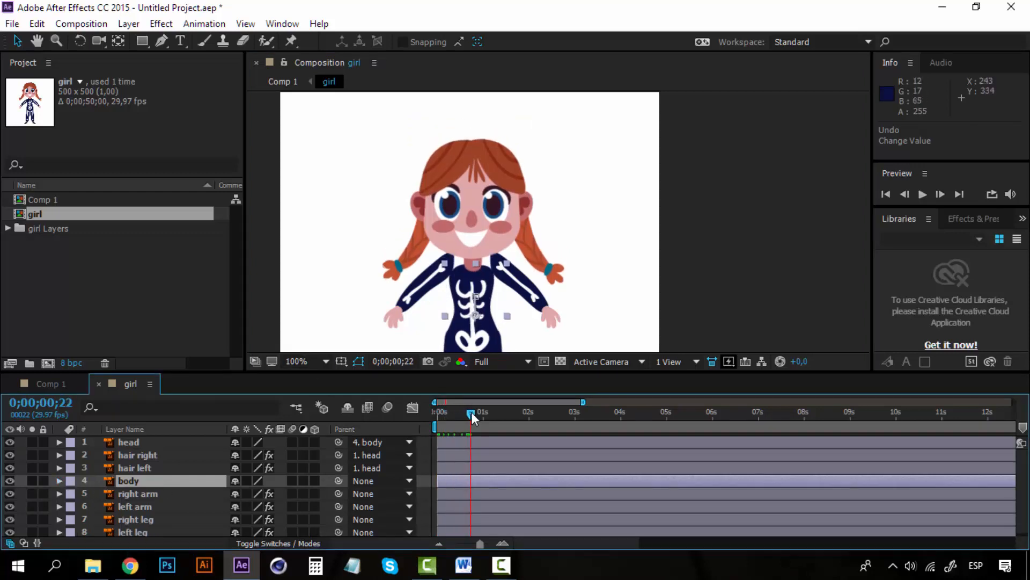
scroll(506, 250, down, 1)
scroll(514, 287, up, 1)
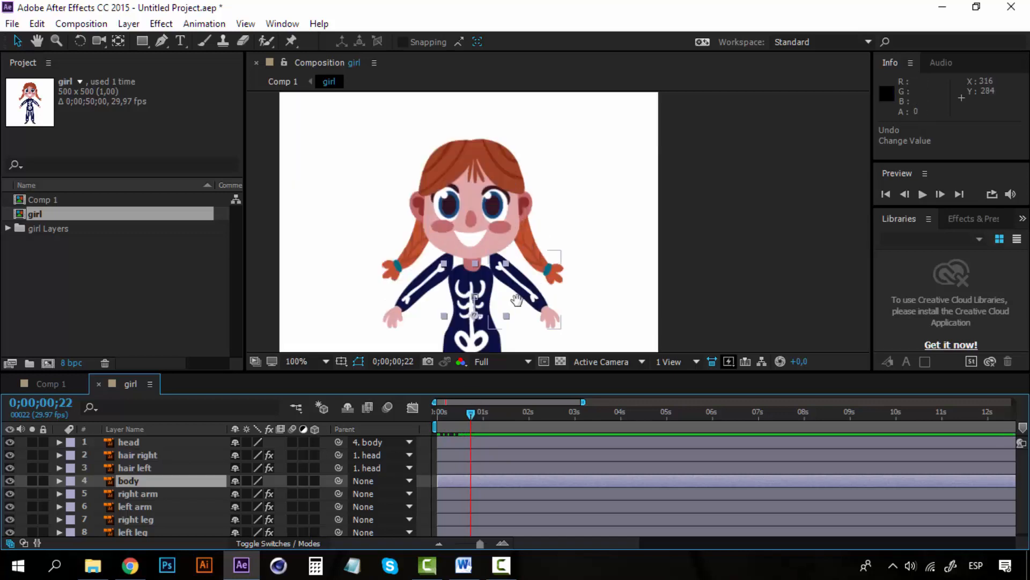
drag(517, 299, 515, 234)
drag(469, 413, 419, 409)
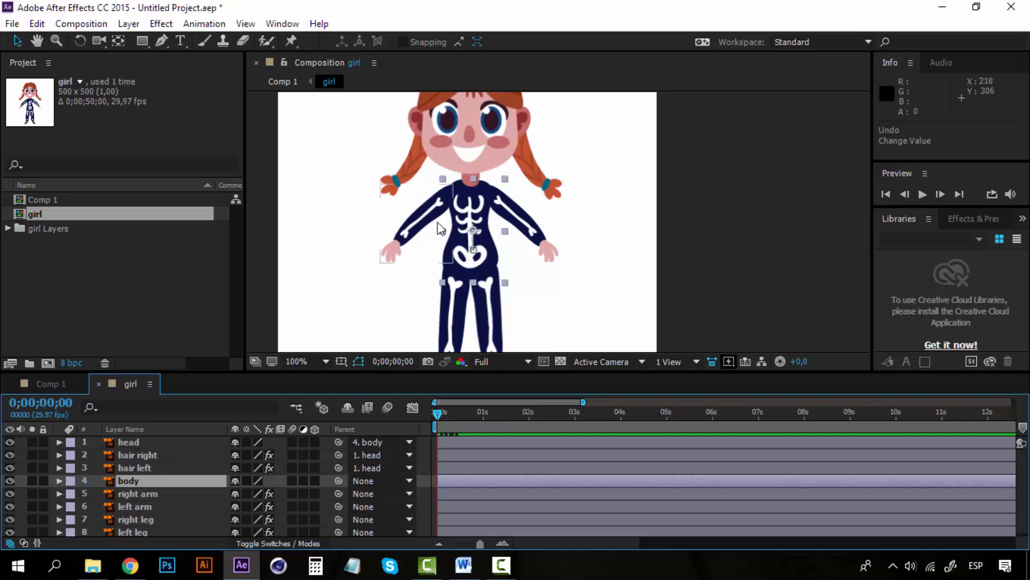
Select the right arm and left arm layers together and parent both to the body layer
drag(499, 283, 465, 259)
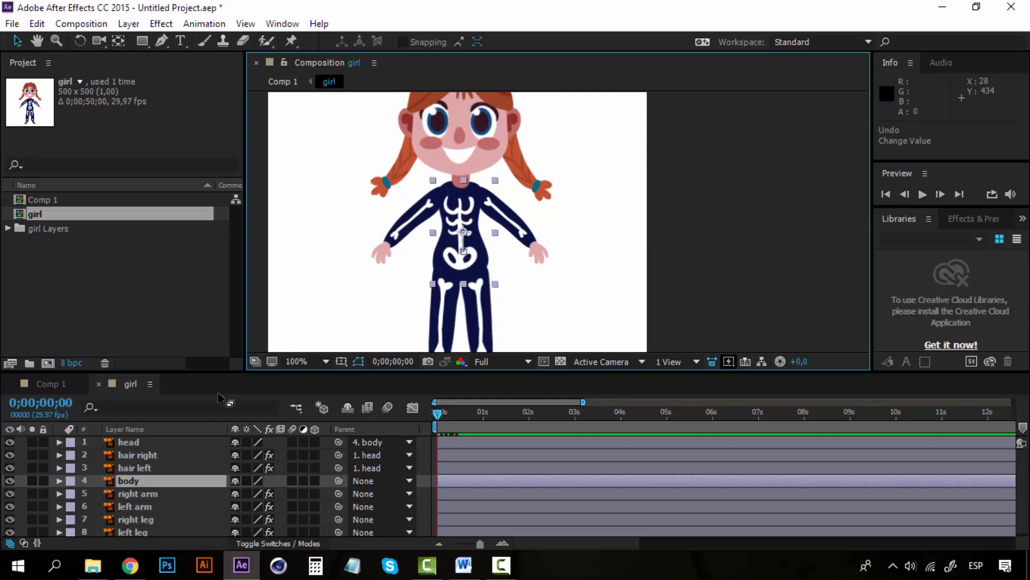
click(150, 494)
ctrl+click(150, 505)
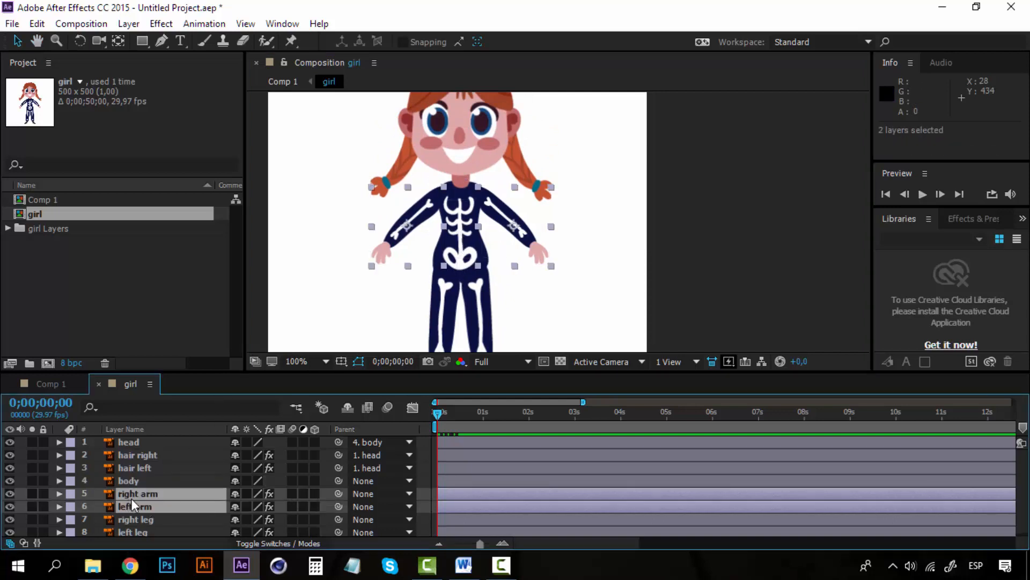
click(147, 482)
click(147, 493)
ctrl+click(147, 506)
drag(337, 494, 153, 481)
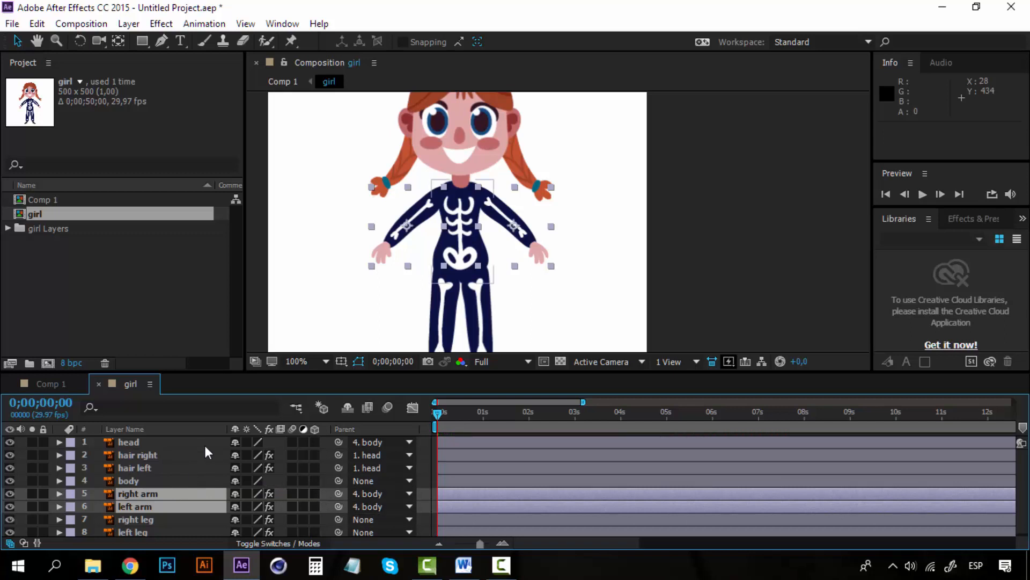
Try moving the hair right layer and the body, undo the moves, and scrub to 0;00;00;09 to check the parented parts
click(140, 455)
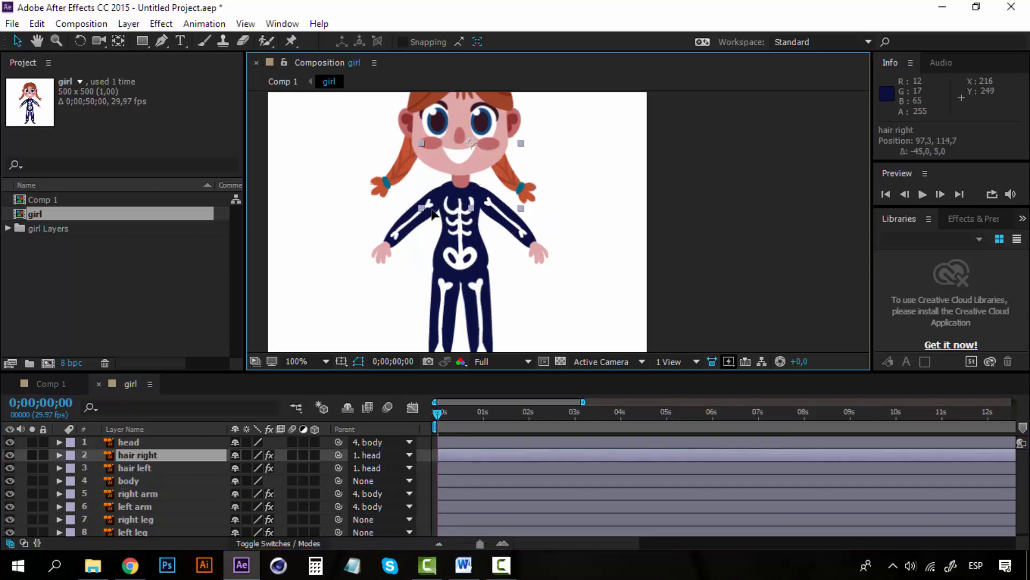
click(457, 247)
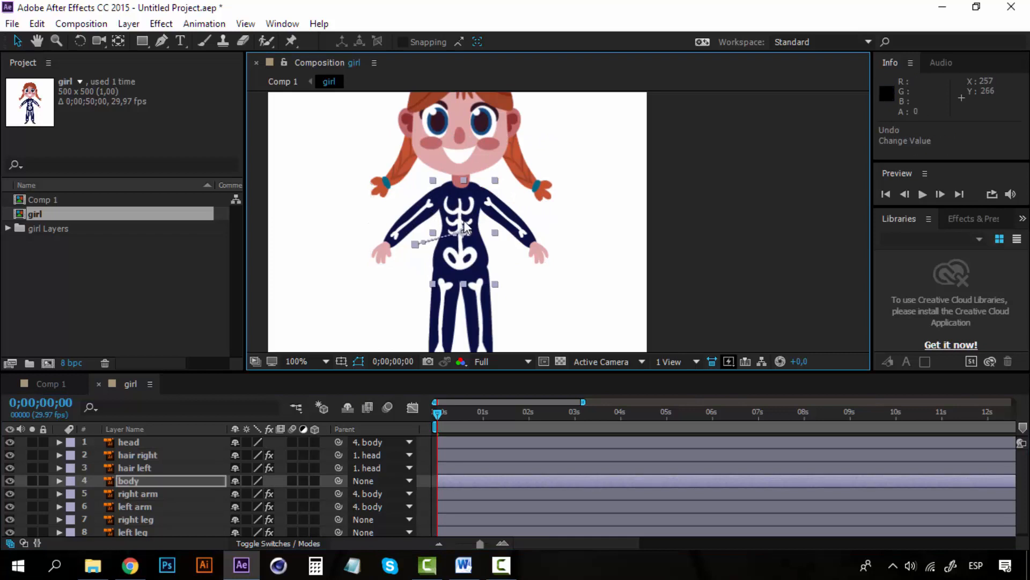
drag(467, 213, 446, 217)
key(ctrl+z)
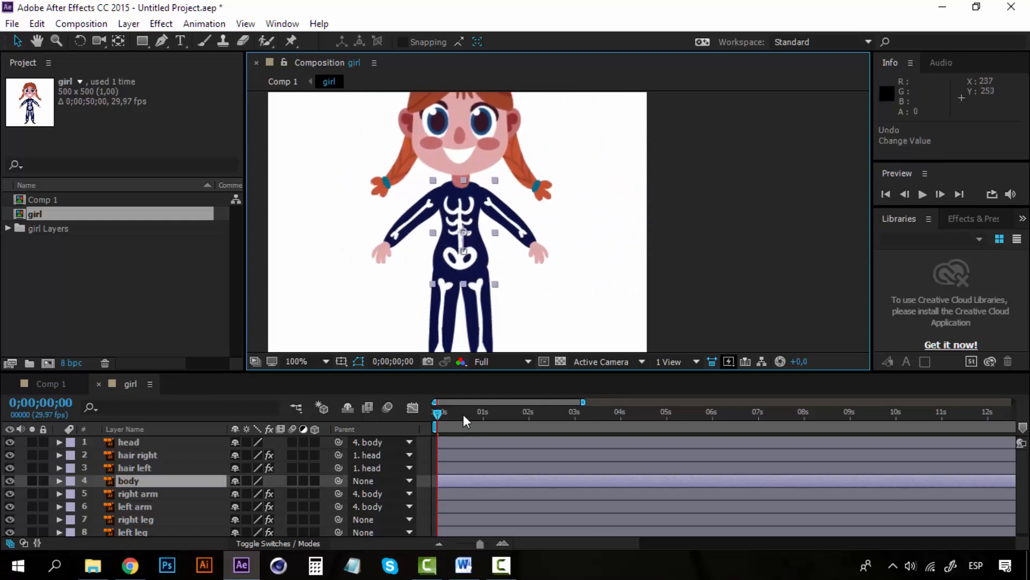
mouse_move(436, 413)
mouse_down()
mouse_move(479, 409)
mouse_move(450, 412)
mouse_up()
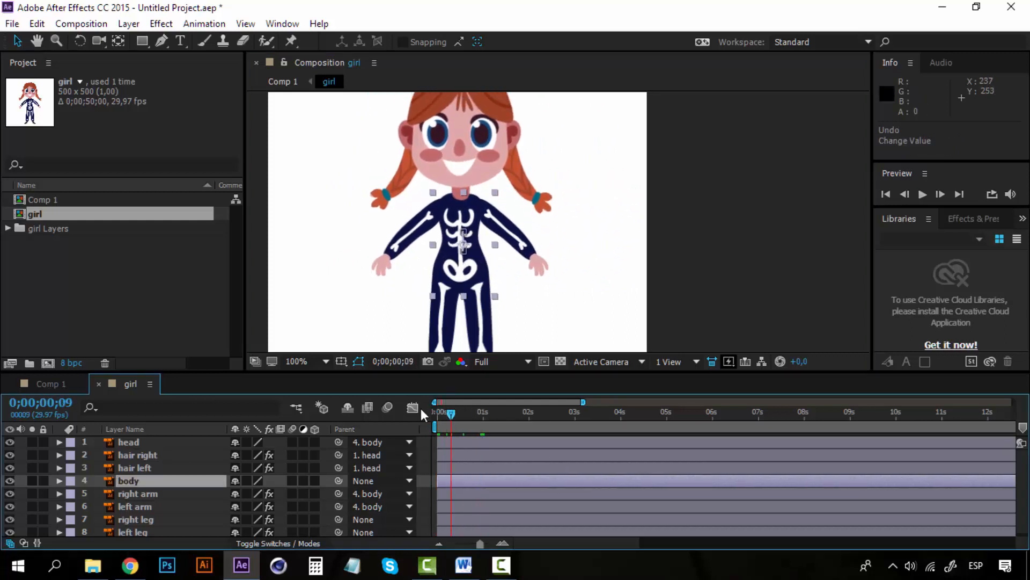
Show the body layer's Position and copy its first keyframe to 0;00;01;00
key(space)
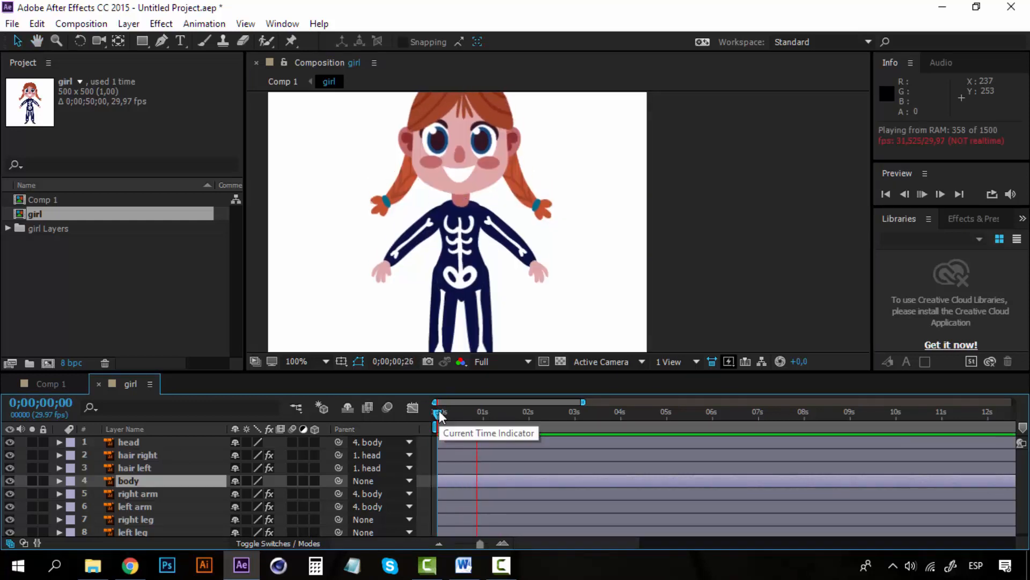
drag(439, 411, 462, 411)
key(p)
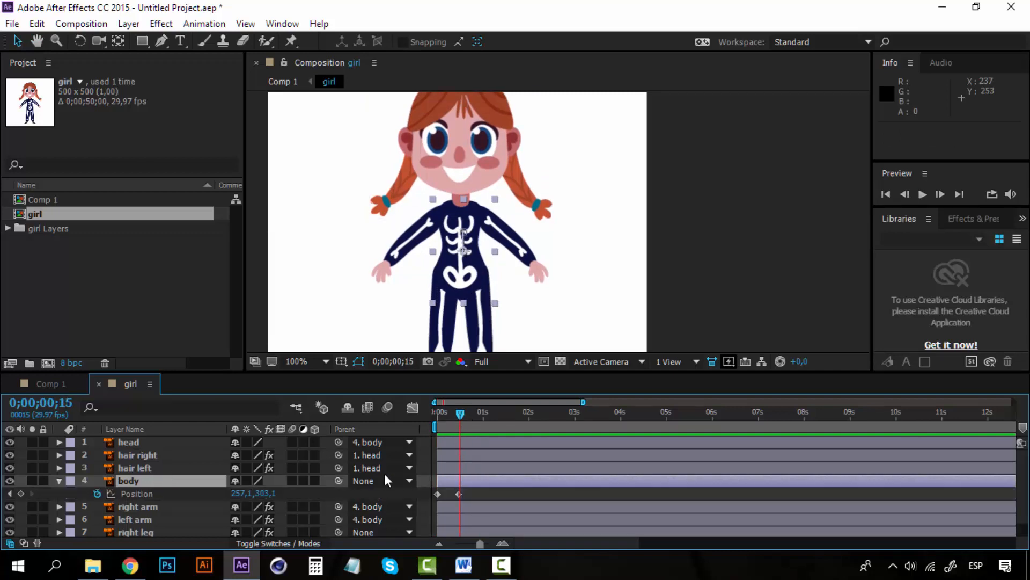
click(459, 414)
click(483, 415)
click(437, 493)
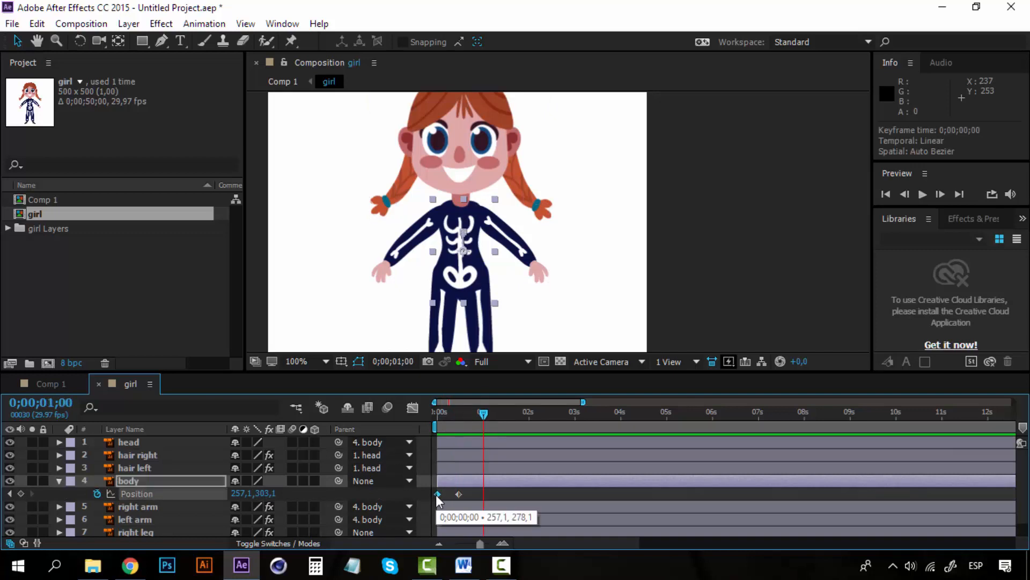
key(ctrl+c)
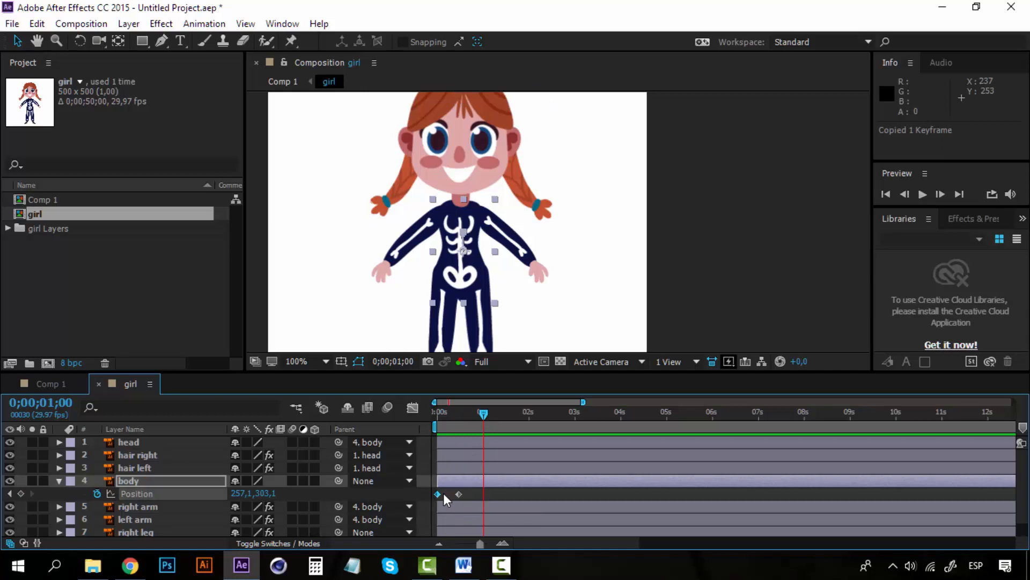
key(ctrl+v)
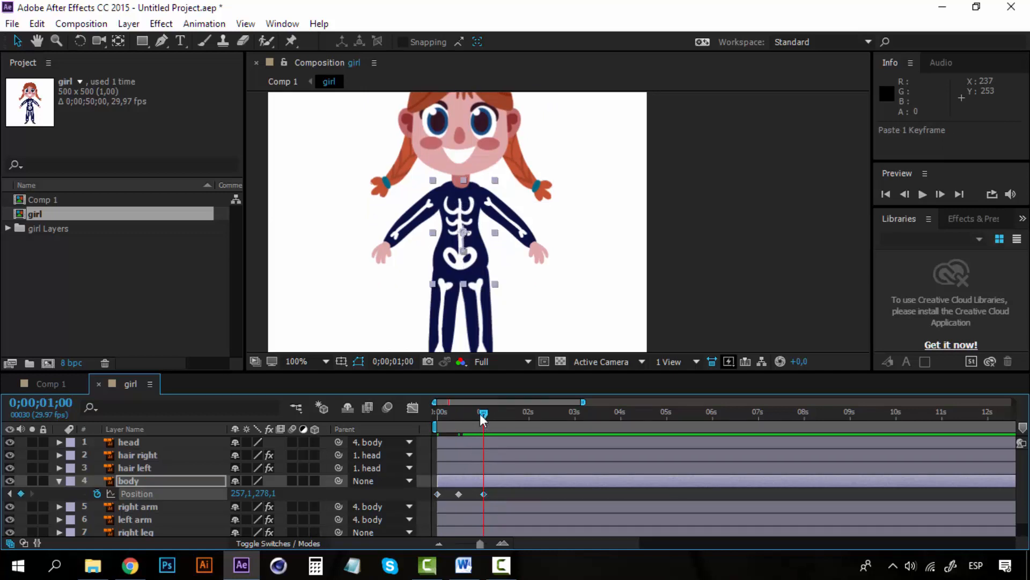
Play back the body's down-and-up motion from the first frame
drag(479, 413, 420, 410)
key(space)
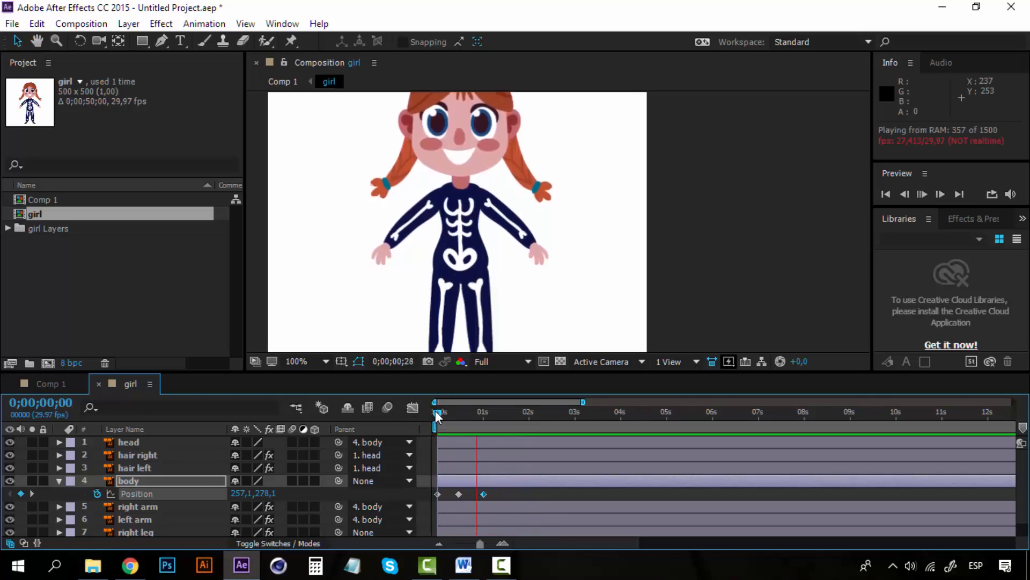
key(space)
Move to the body's lowered keyframe at 0;00;00;14 and collapse the body layer's properties
drag(436, 410, 458, 418)
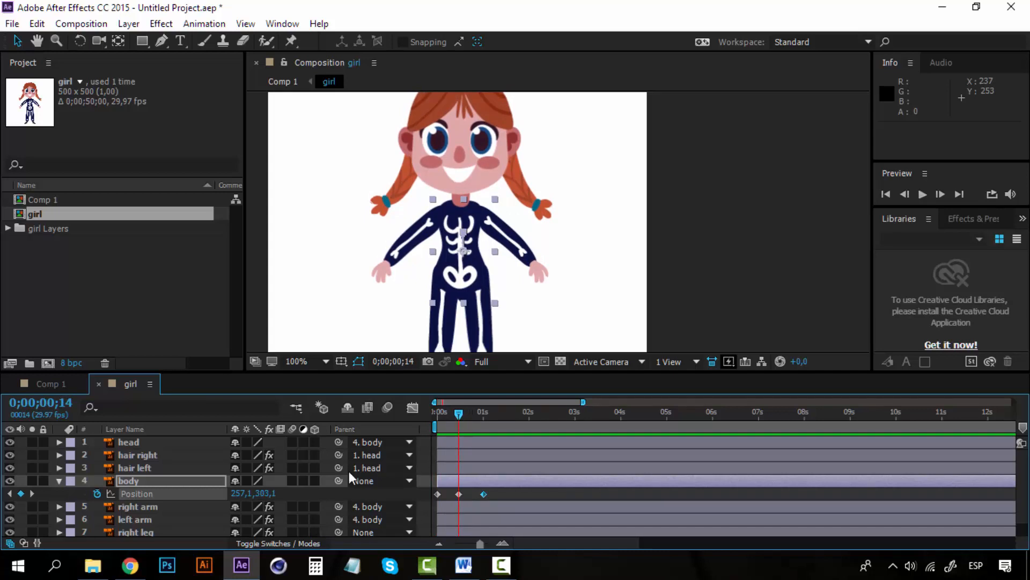
click(148, 479)
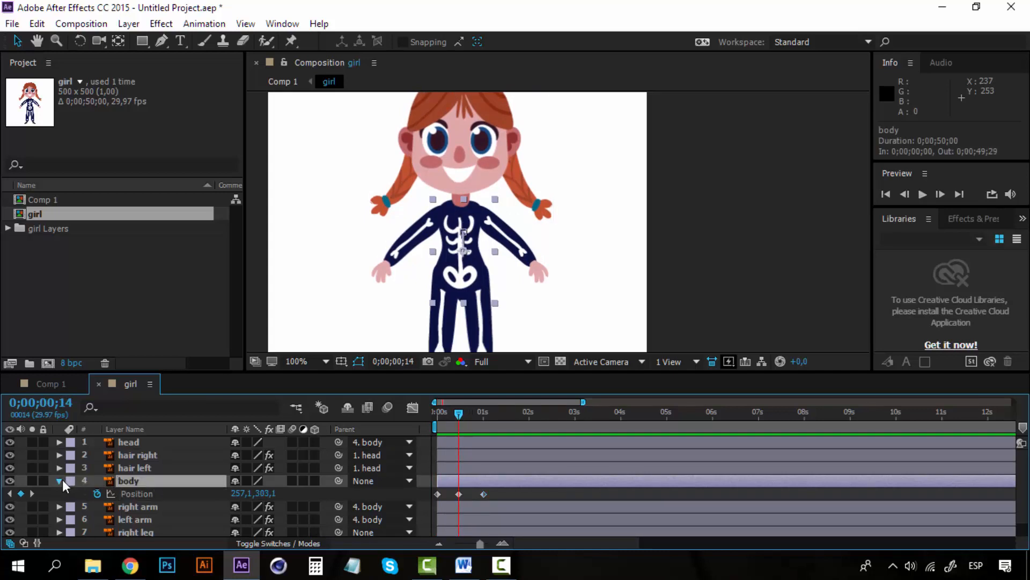
click(59, 480)
scroll(517, 248, down, 4)
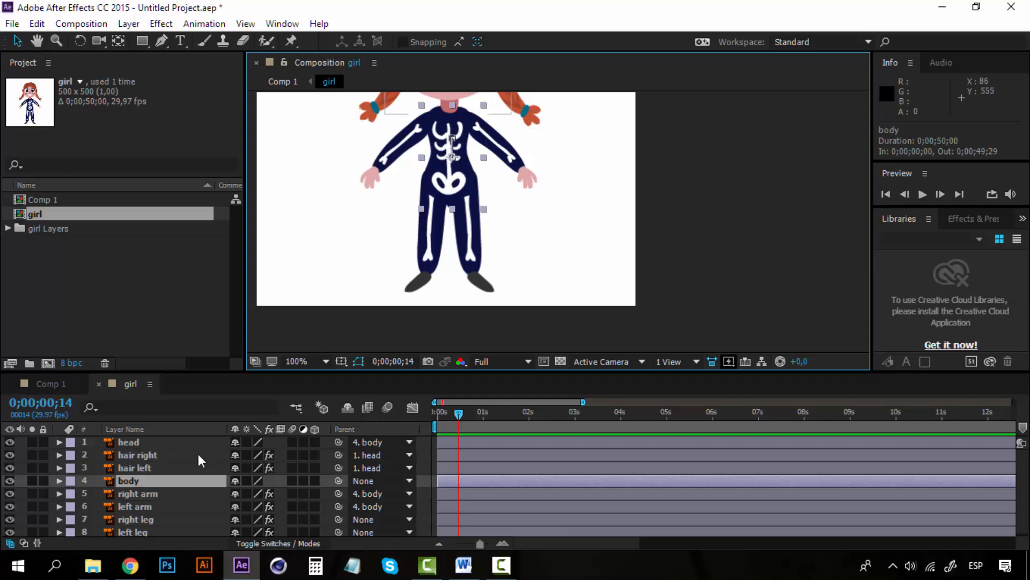
Expand the right leg layer's Puppet mesh down to the Position properties of its three Puppet Pins
click(153, 519)
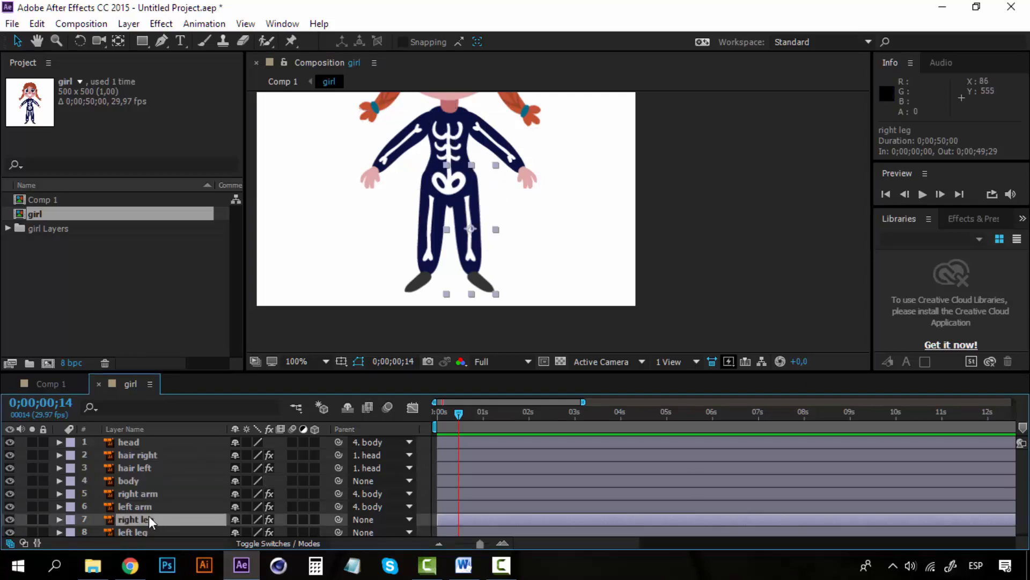
click(58, 519)
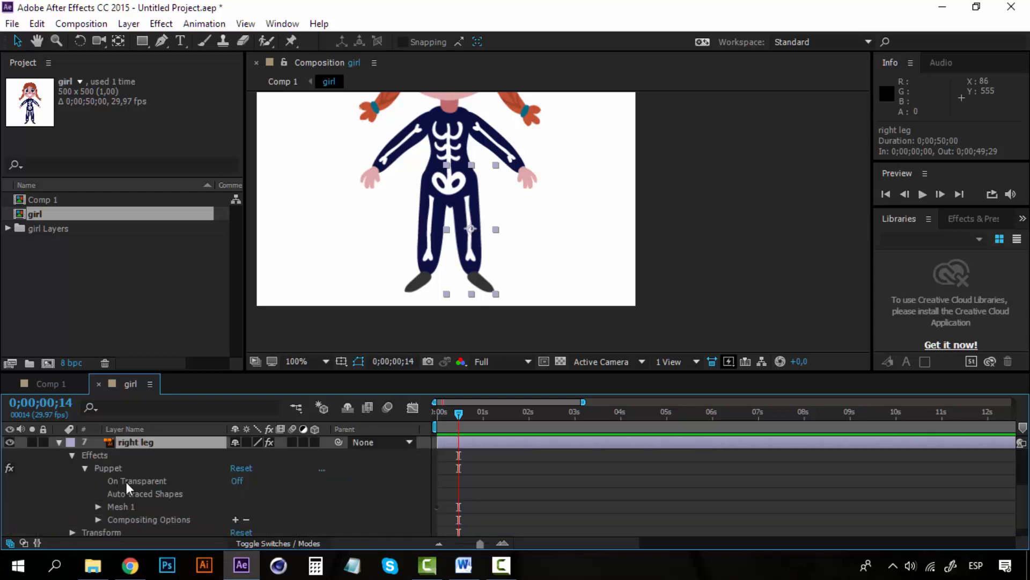
click(97, 506)
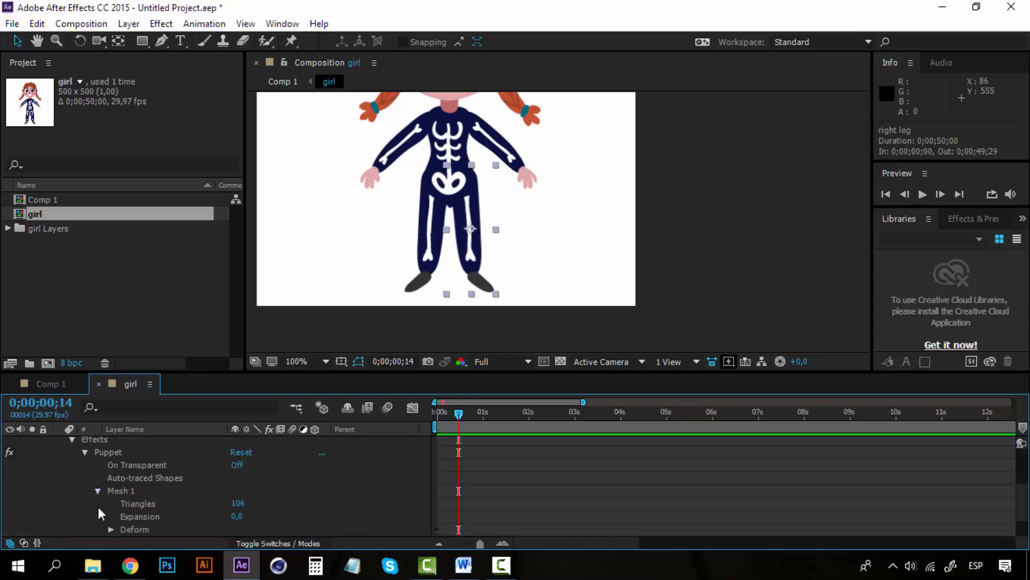
scroll(149, 507, down, 3)
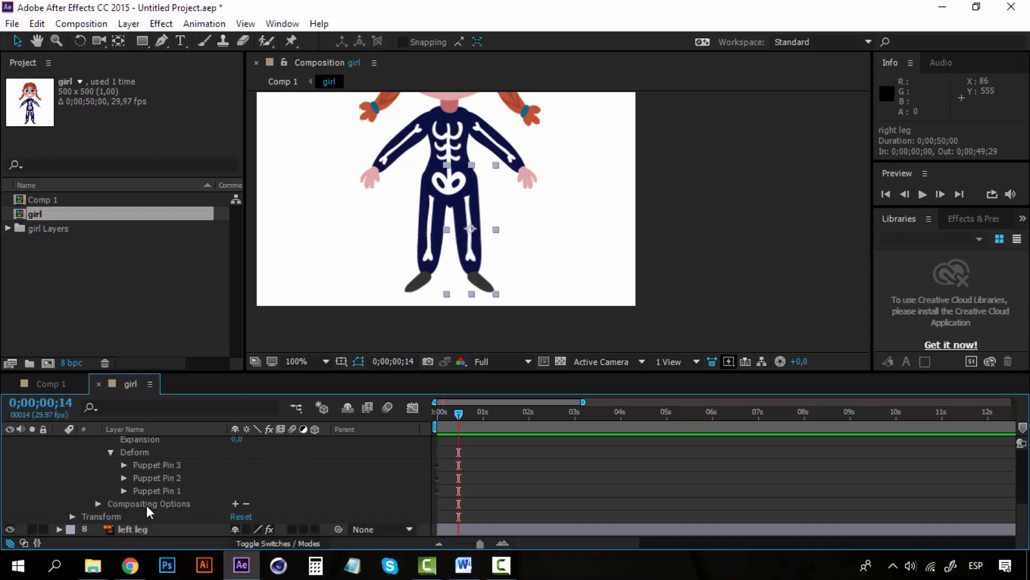
click(151, 465)
shift+click(150, 489)
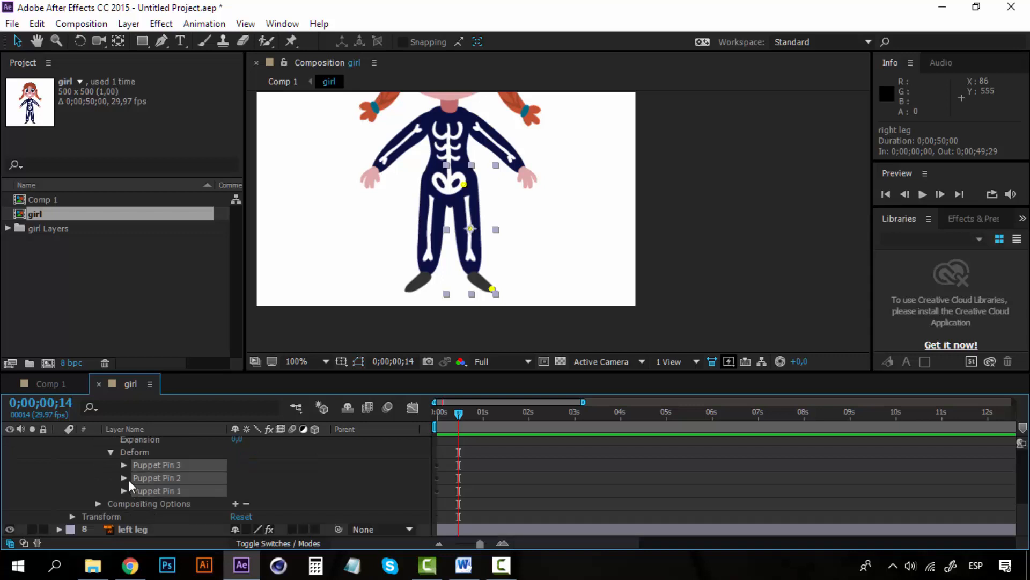
click(128, 479)
click(146, 465)
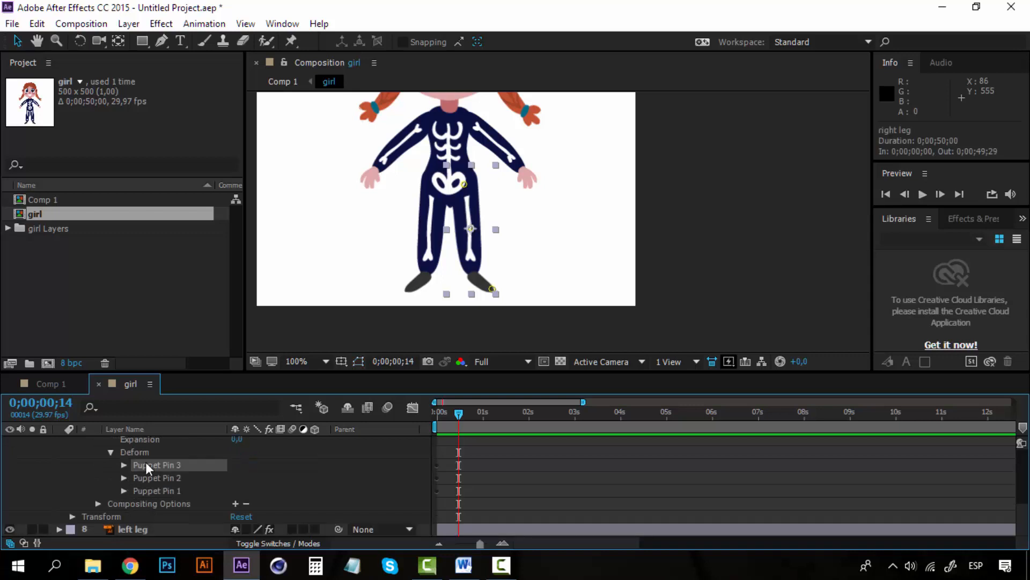
shift+click(147, 491)
click(125, 479)
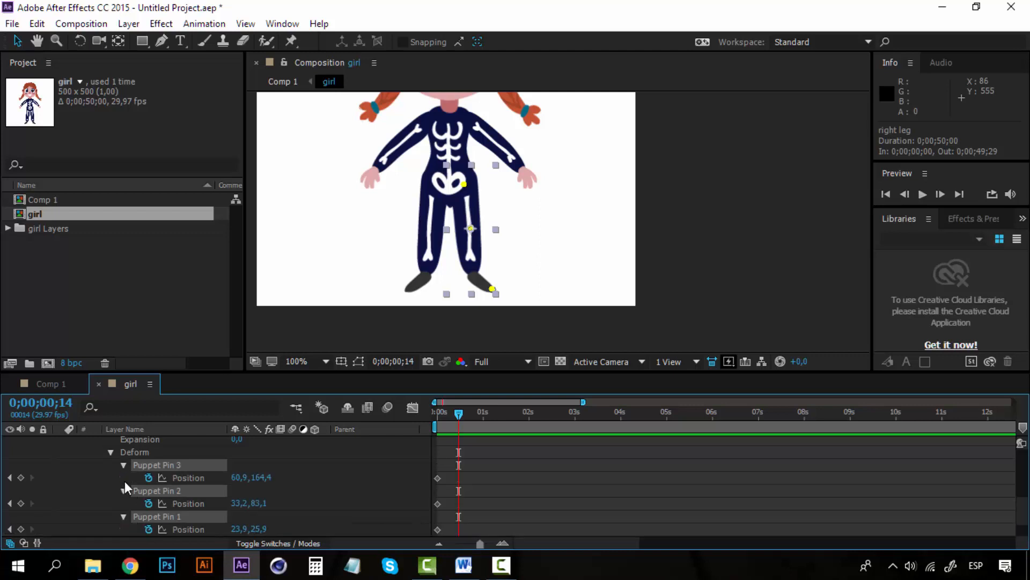
Select Puppet Pin 3, 2 and 1 one by one to identify which part of the right leg each controls
click(299, 465)
click(185, 466)
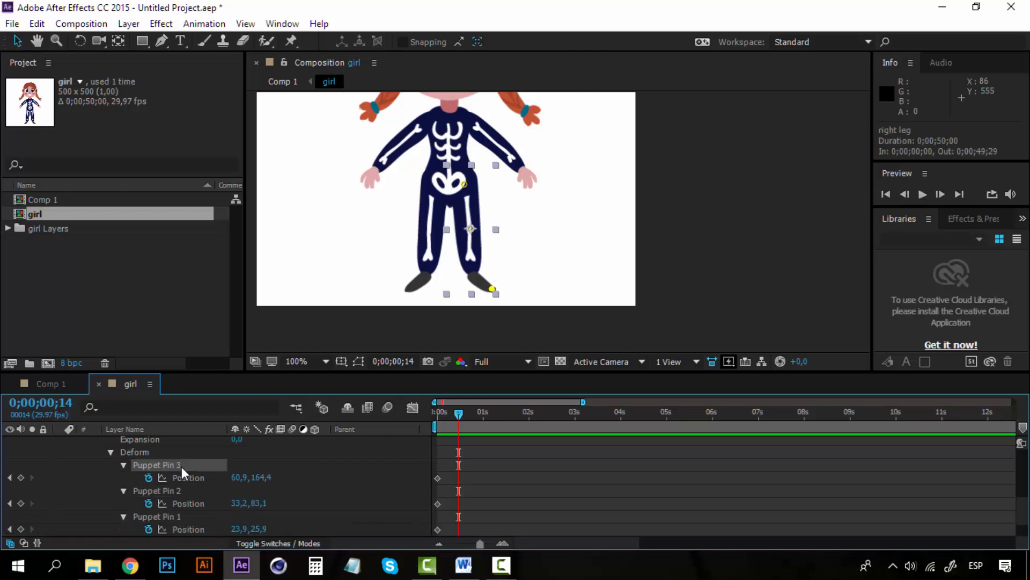
click(176, 490)
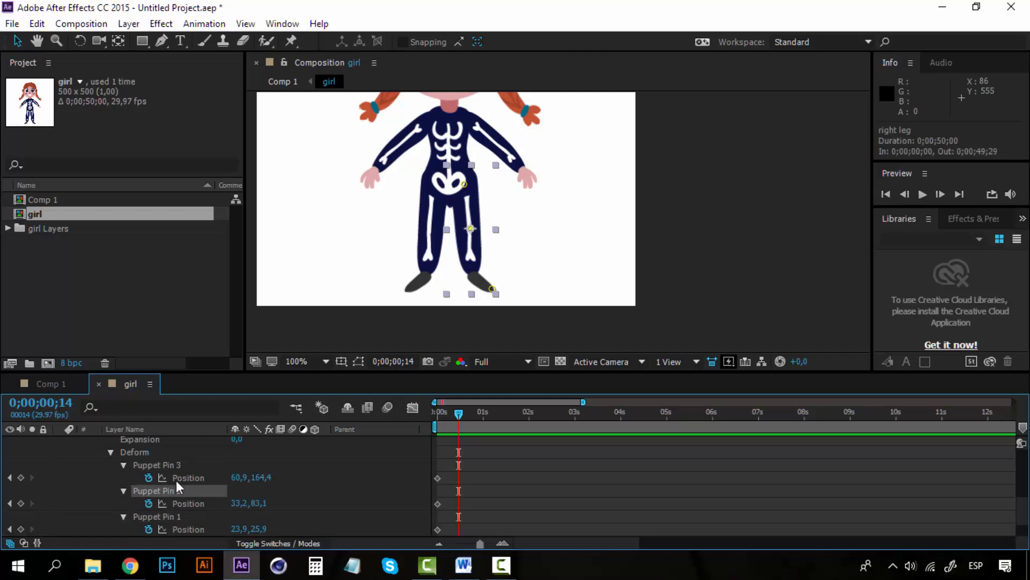
click(178, 517)
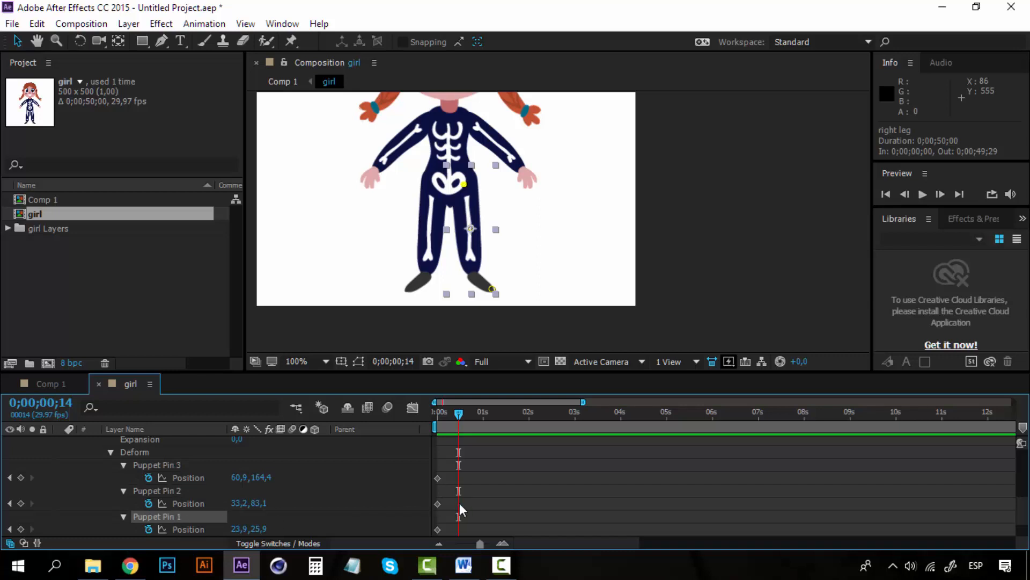
At 0;00;00;14, lower the right leg's hip pin to about 25,9,45,9 and move the knee pin outward to about 55,2,82,1
scroll(487, 514, down, 1)
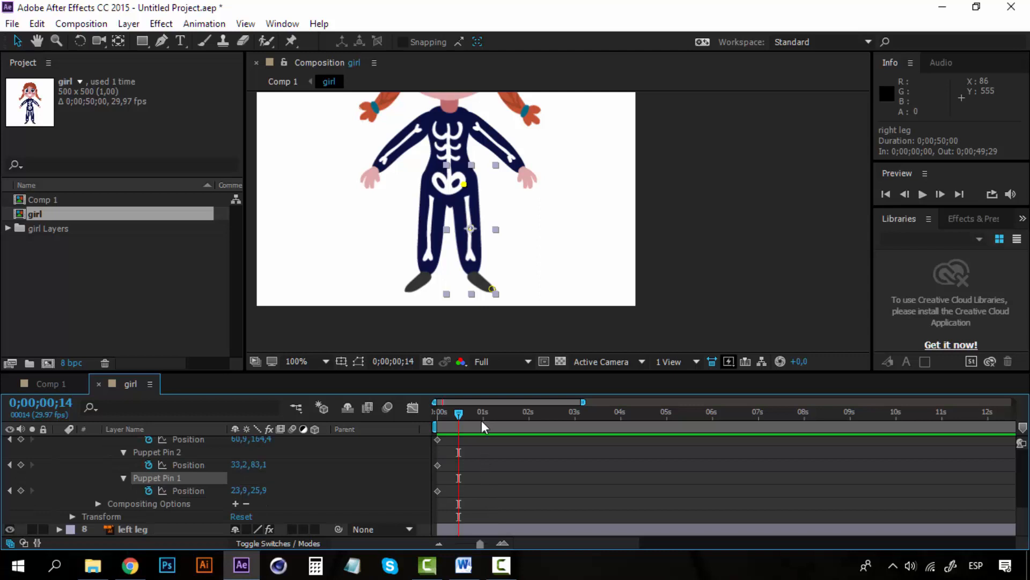
key(period)
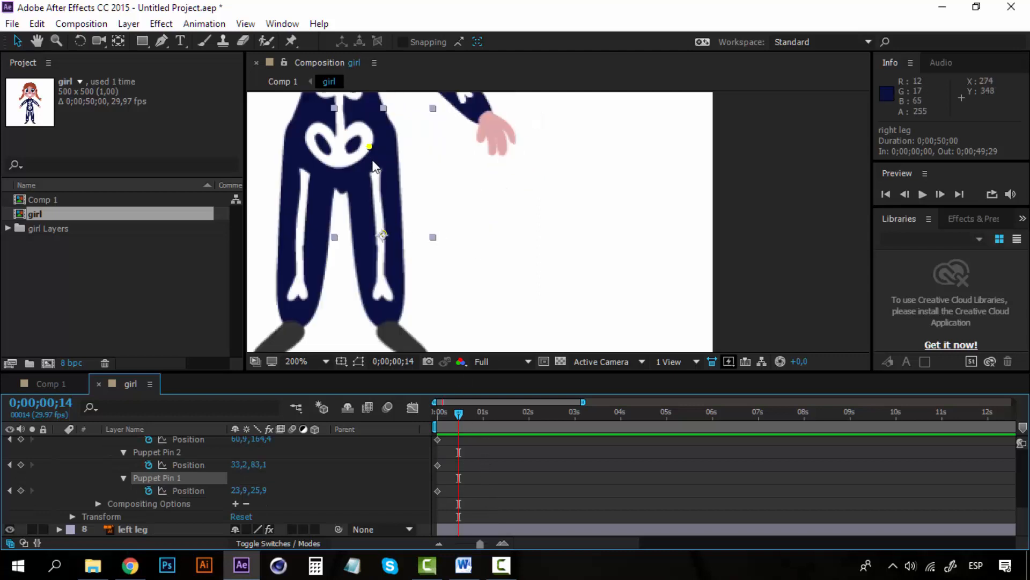
drag(368, 152, 372, 177)
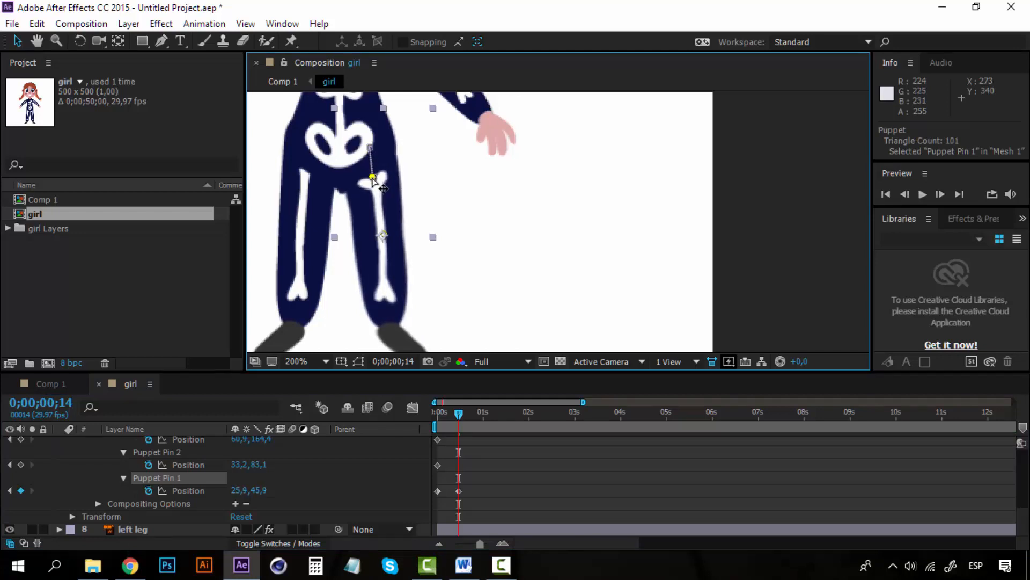
click(373, 178)
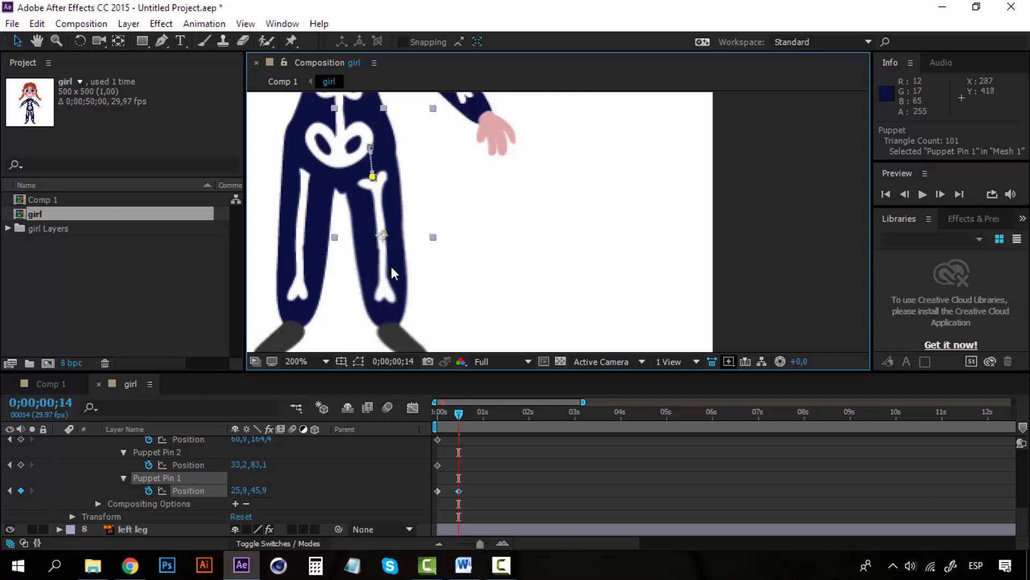
drag(391, 266, 423, 200)
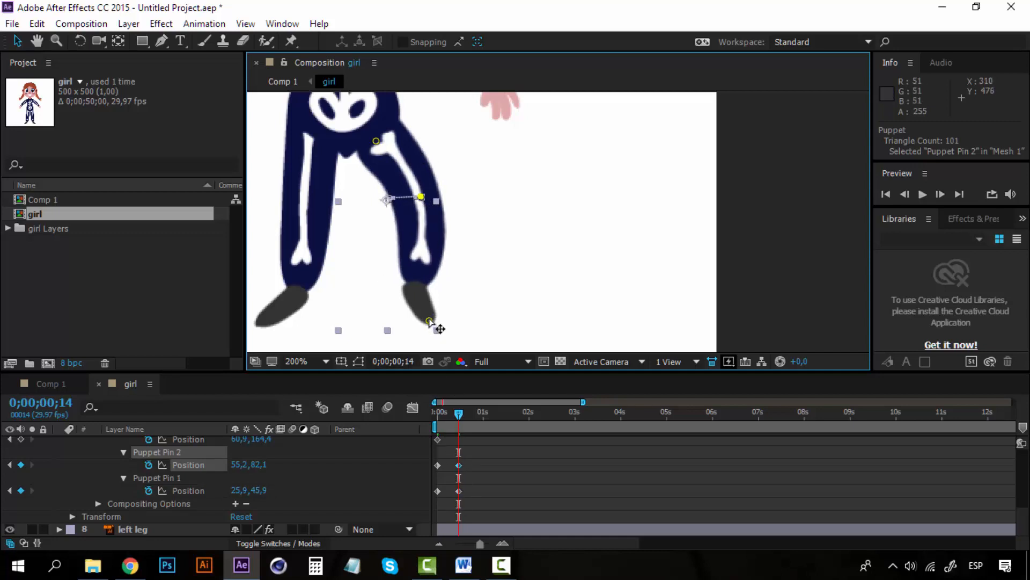
Add a Puppet Pin at the right leg's ankle and move it down and inward to flatten the foot
key(ctrl+p)
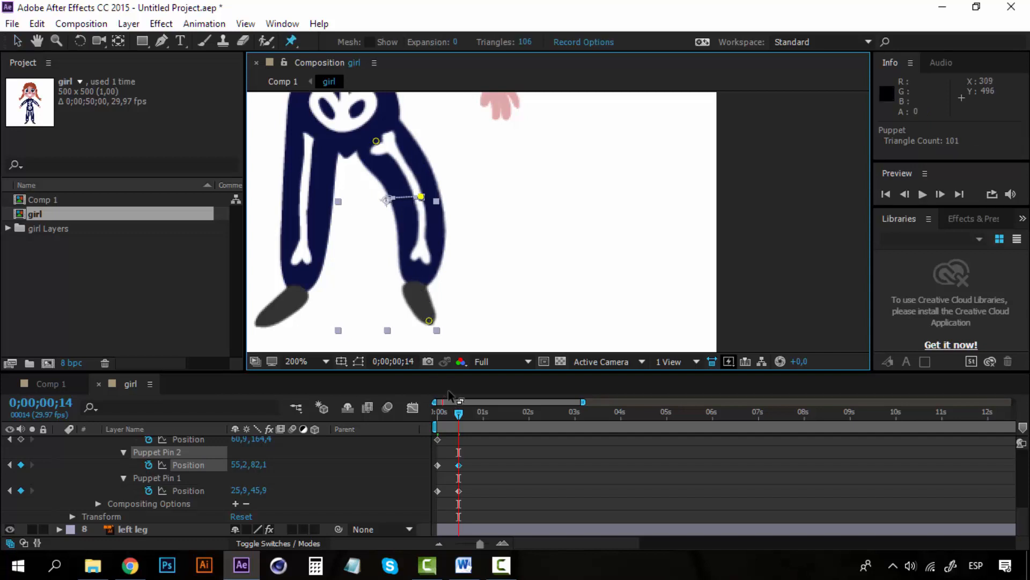
click(411, 289)
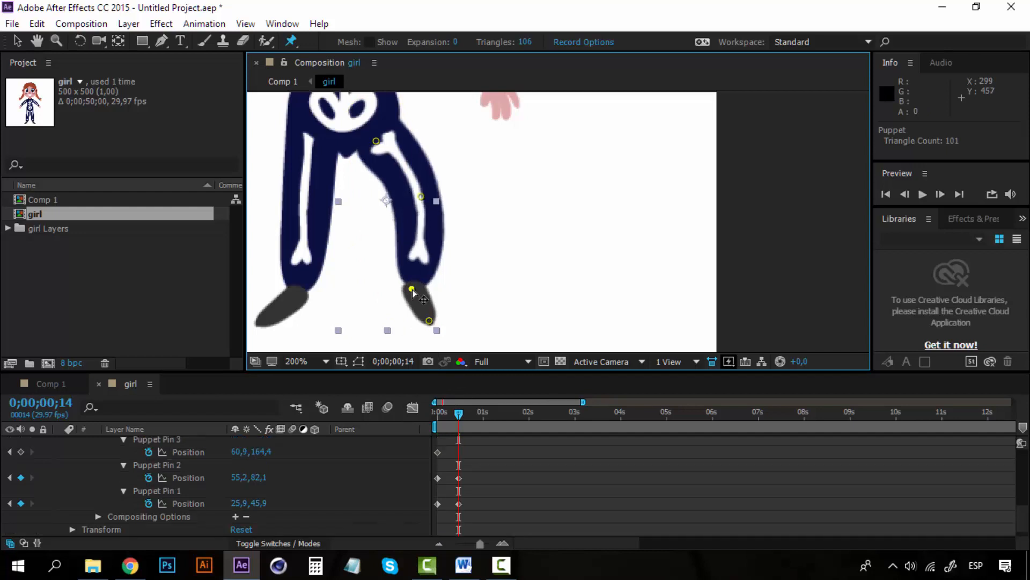
drag(412, 290, 400, 316)
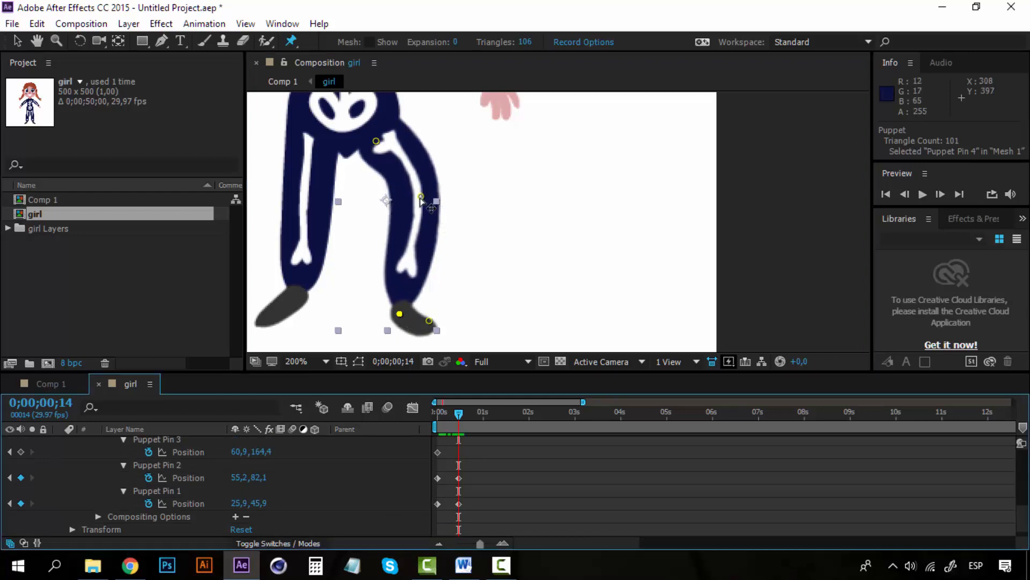
Refine the right leg's bend by moving the knee pin to about 64,2,95,1 and the hip pin to about 17,9,44,4, and preview the motion
drag(420, 196, 434, 216)
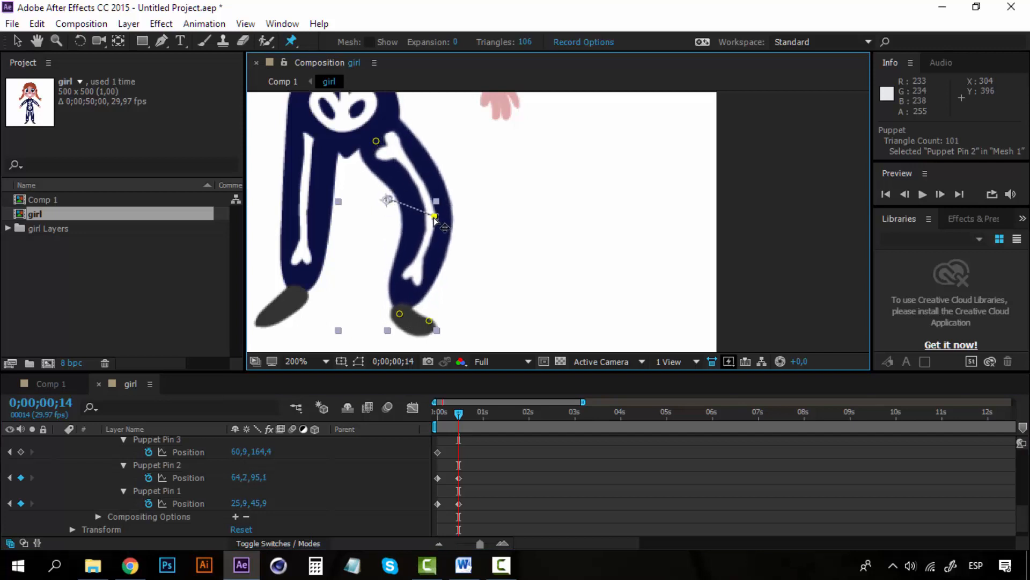
mouse_move(376, 142)
mouse_down()
mouse_move(371, 117)
mouse_move(364, 140)
mouse_up()
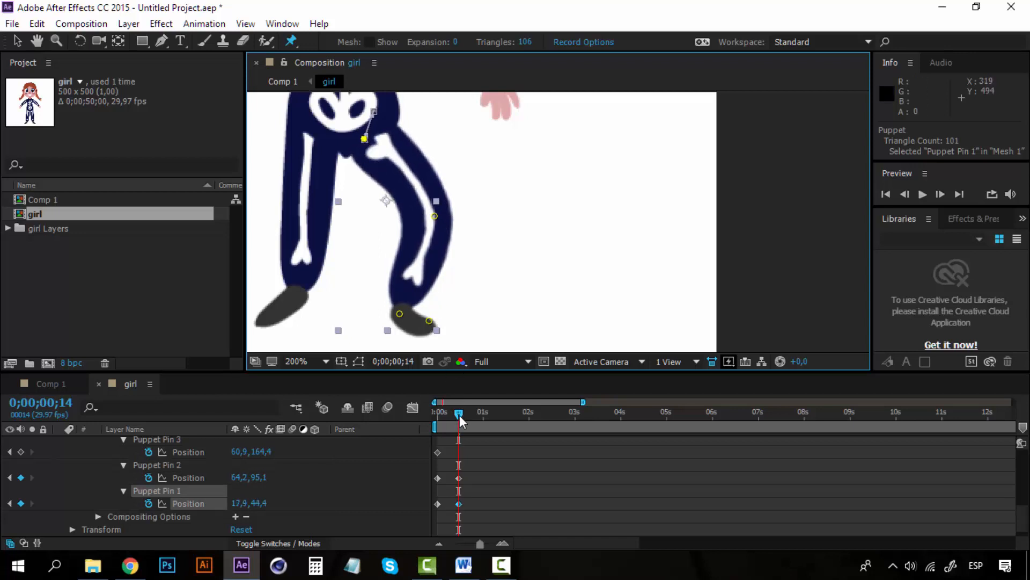
mouse_move(459, 414)
mouse_down()
mouse_move(433, 413)
mouse_move(457, 417)
mouse_up()
key(space)
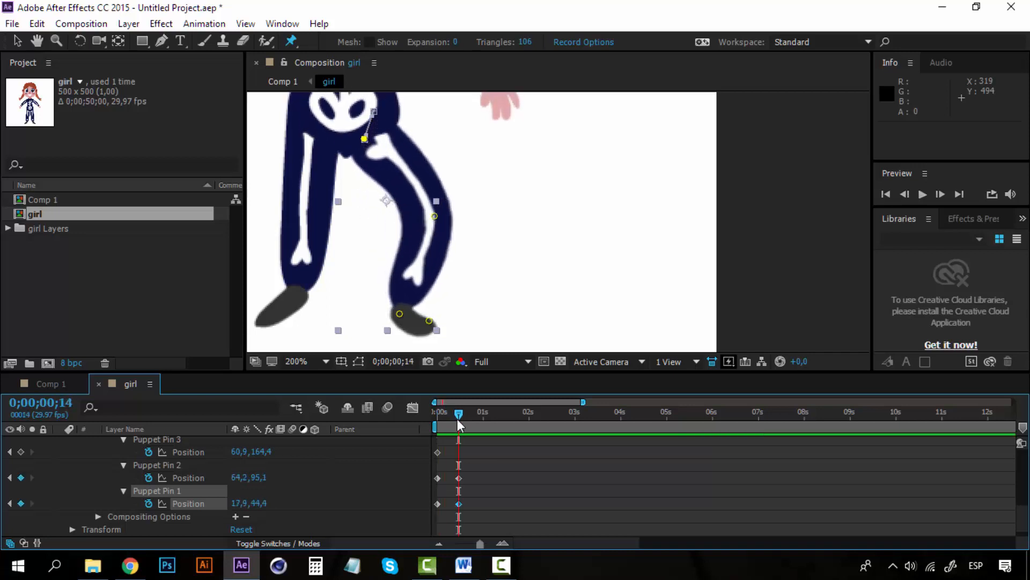
Collapse the right leg layer and expand the left leg's Puppet mesh to show the Position properties of Puppet Pins 1, 2 and 3
scroll(147, 499, up, 5)
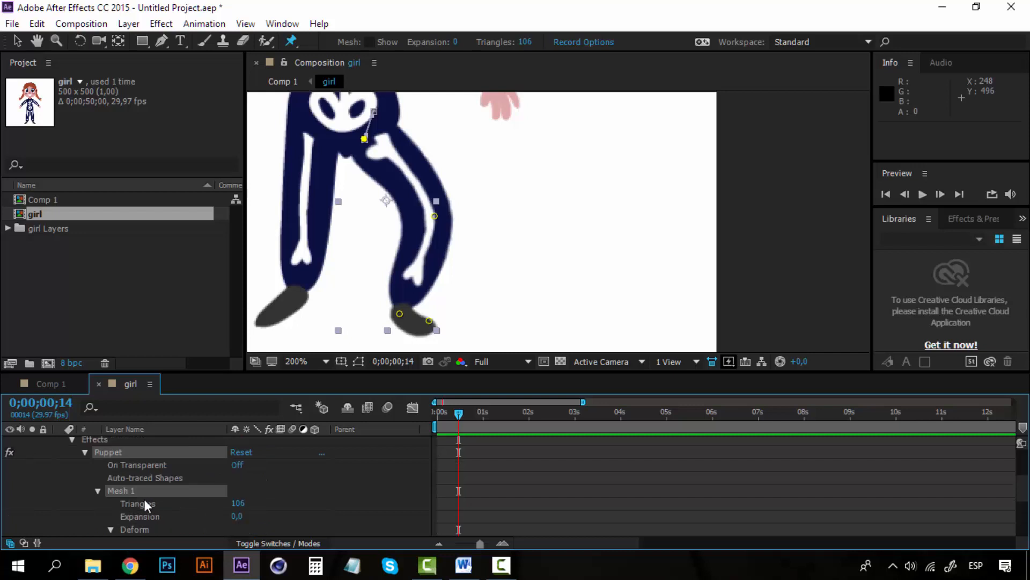
scroll(75, 464, up, 3)
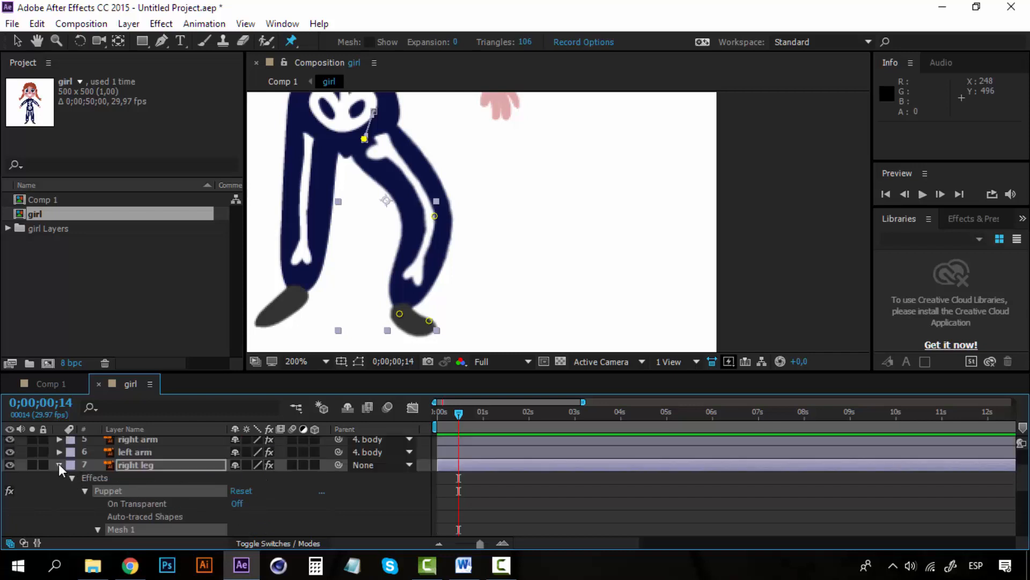
click(59, 464)
click(88, 529)
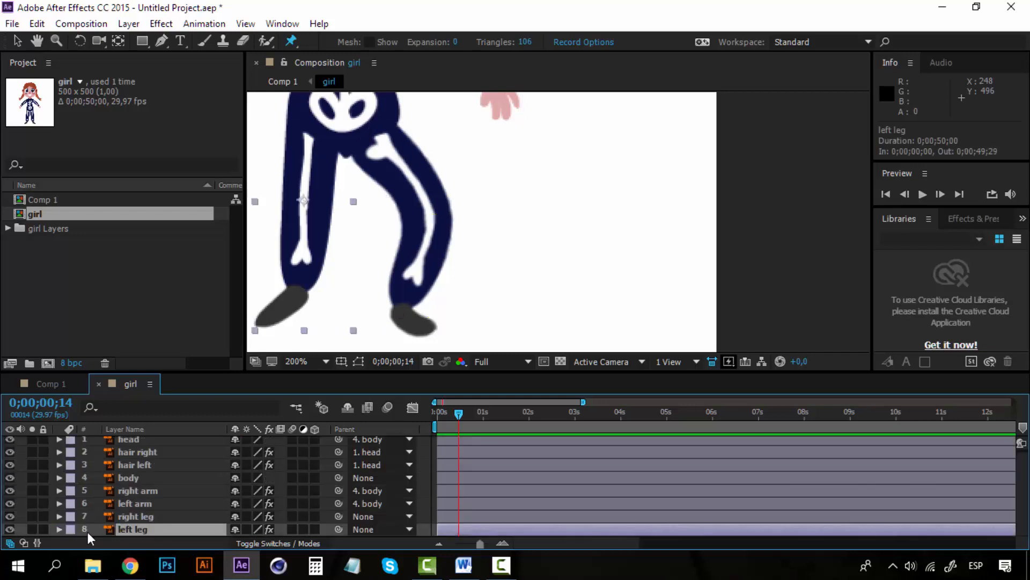
click(59, 528)
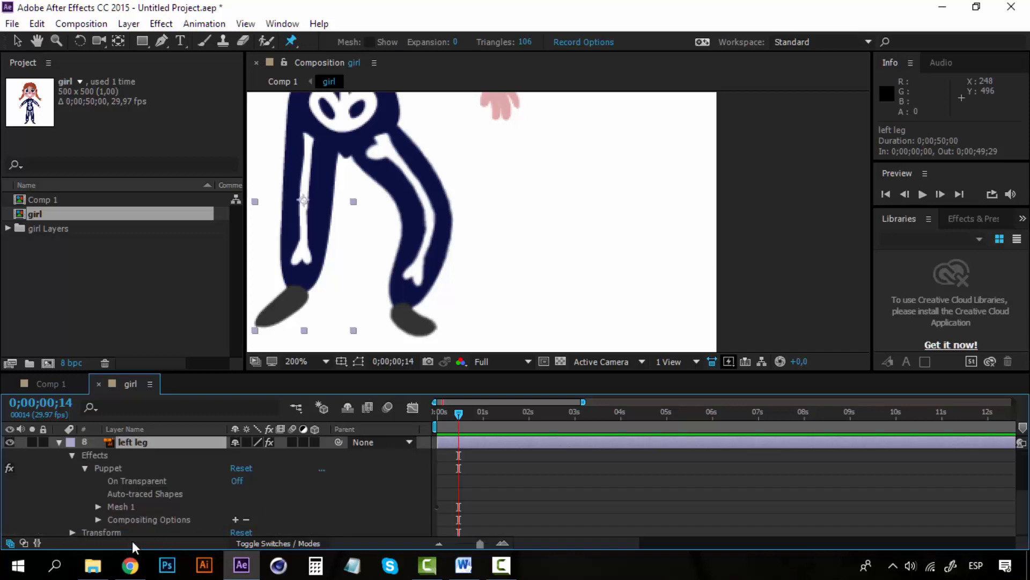
click(98, 507)
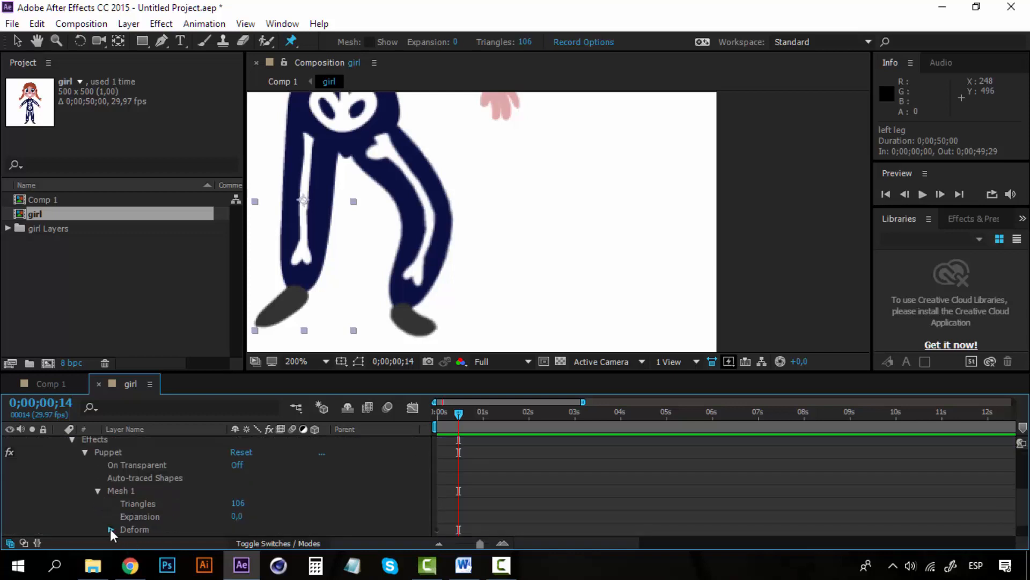
click(110, 529)
click(156, 502)
ctrl+click(157, 528)
ctrl+click(134, 514)
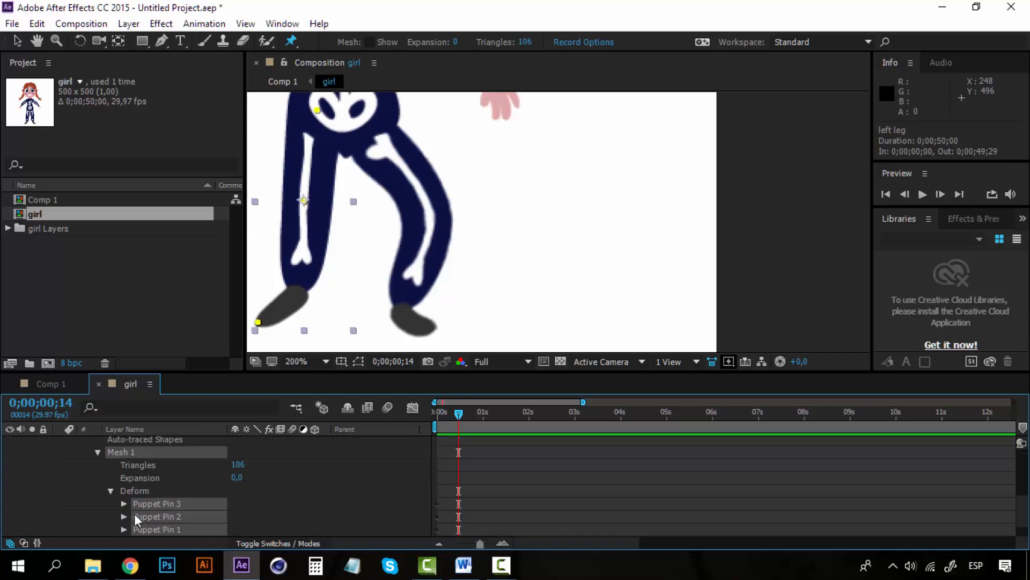
click(124, 514)
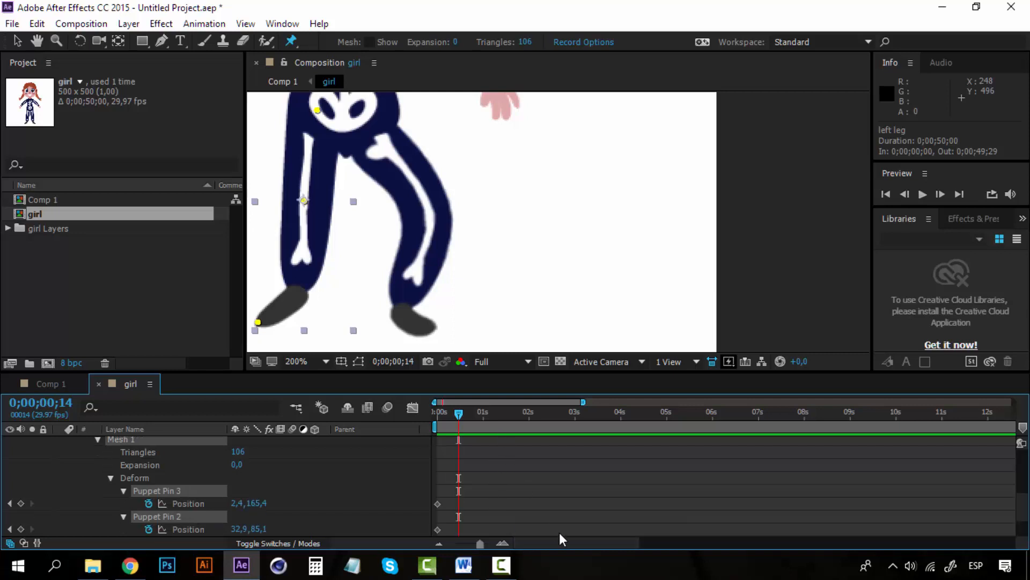
At 0;00;00;14, lower the left leg's hip pin and add a Puppet Pin at the ankle, moved down to flatten the foot
drag(352, 207, 520, 221)
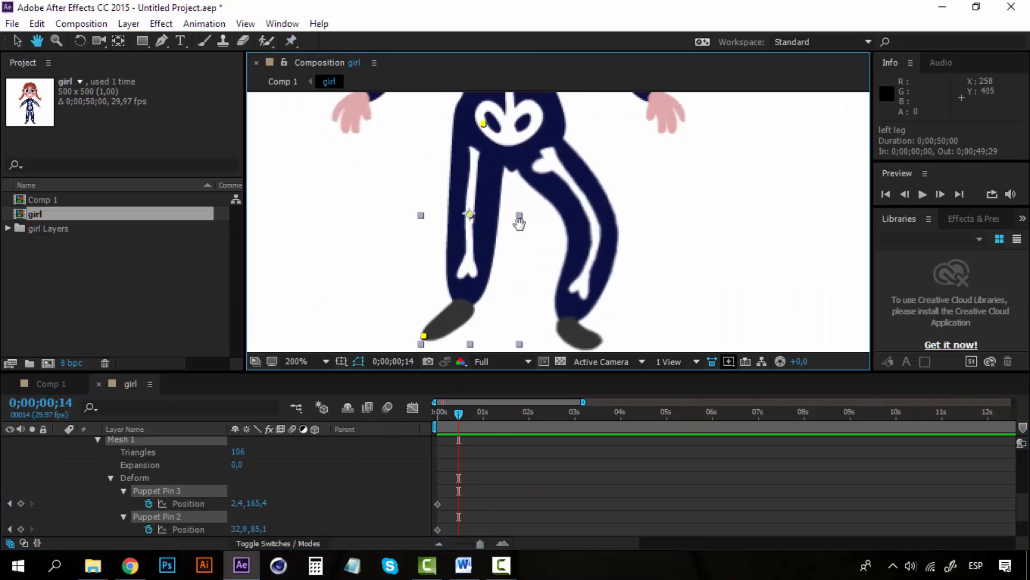
click(197, 491)
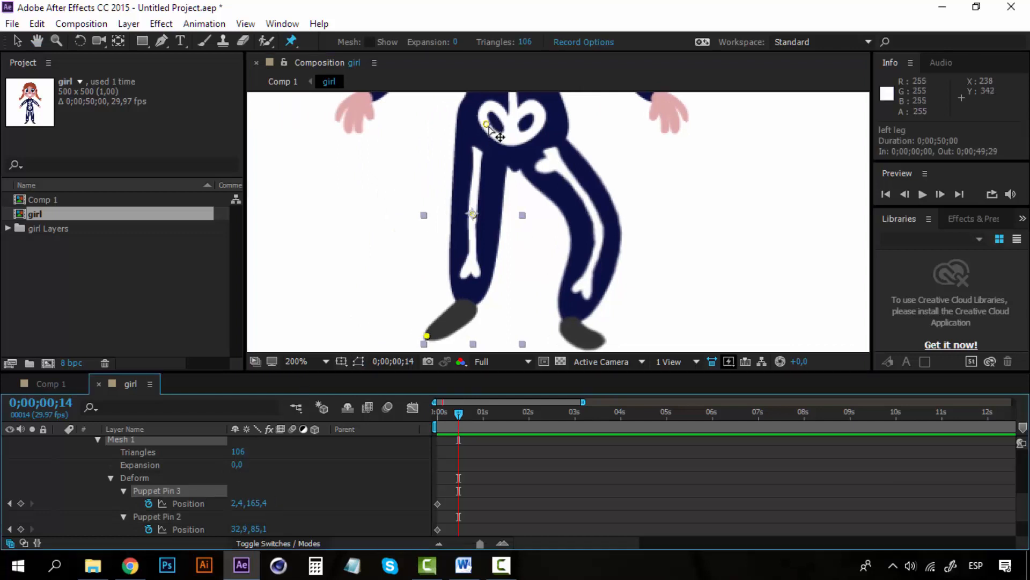
drag(486, 125, 487, 150)
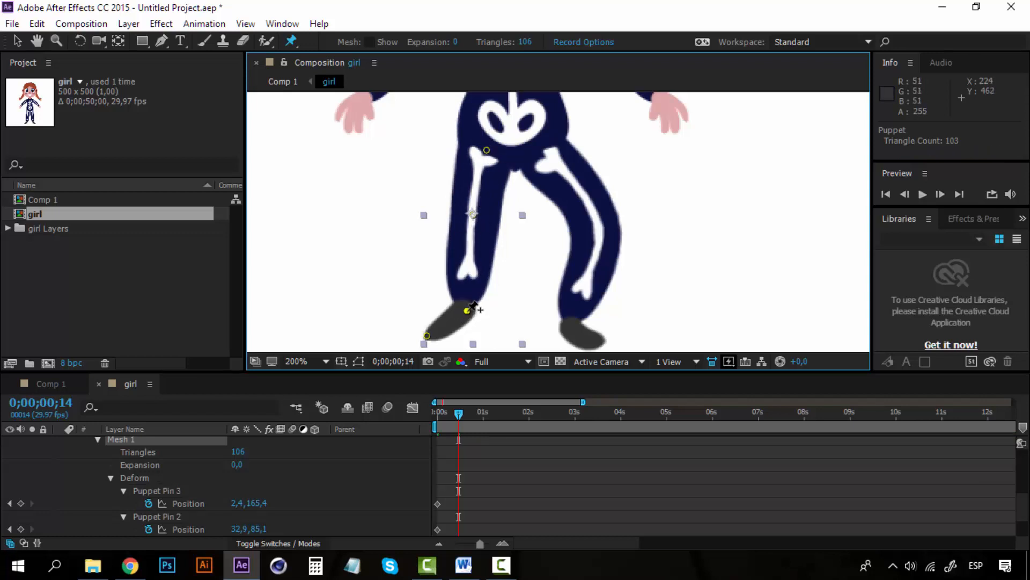
click(473, 307)
drag(472, 306, 470, 338)
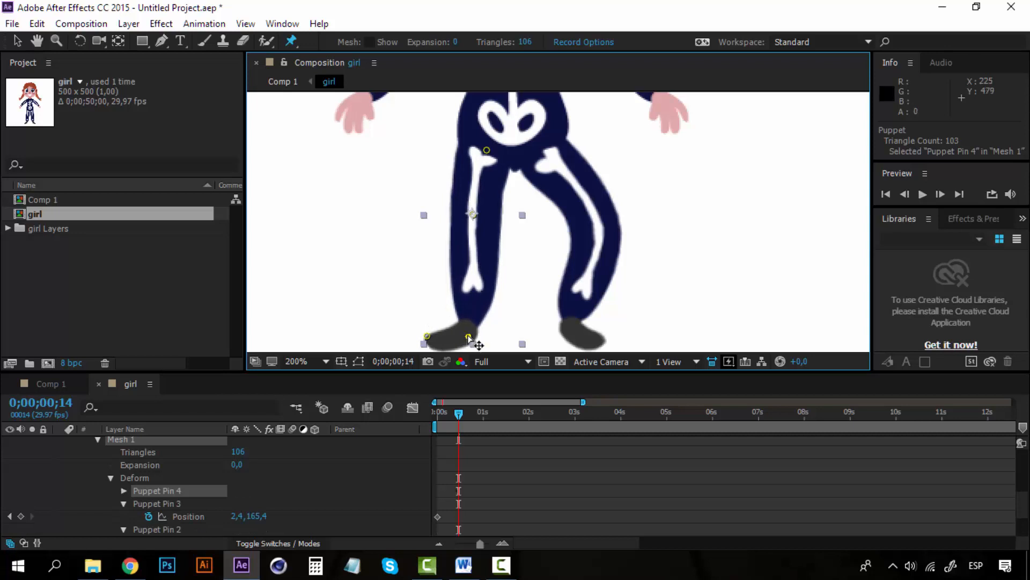
Bend the left leg by moving the knee pin to about 8,4,82,1 and the hip pin to about 47,9,44,6, and raise the toe and ankle pins
drag(473, 215, 436, 211)
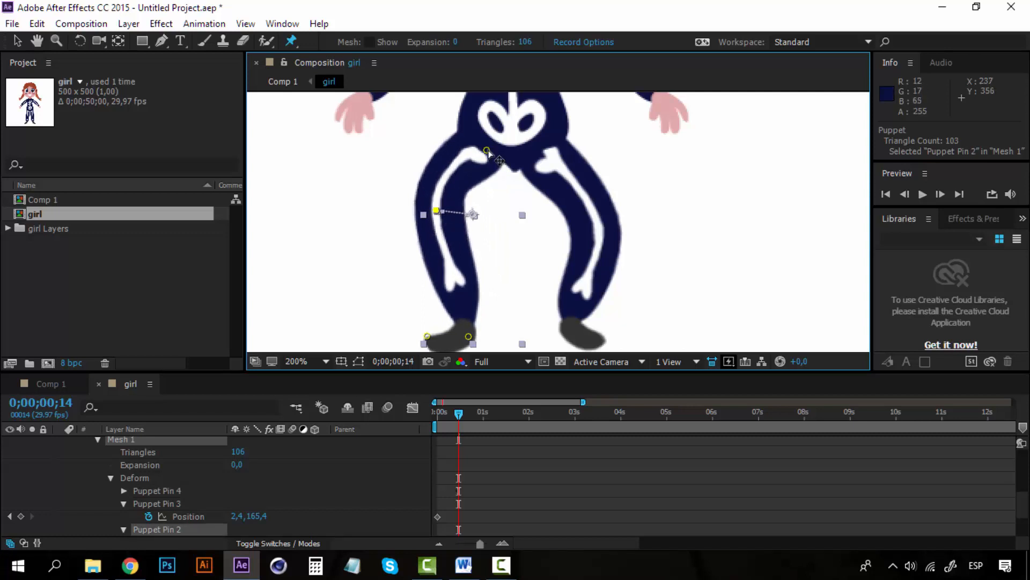
drag(486, 150, 496, 153)
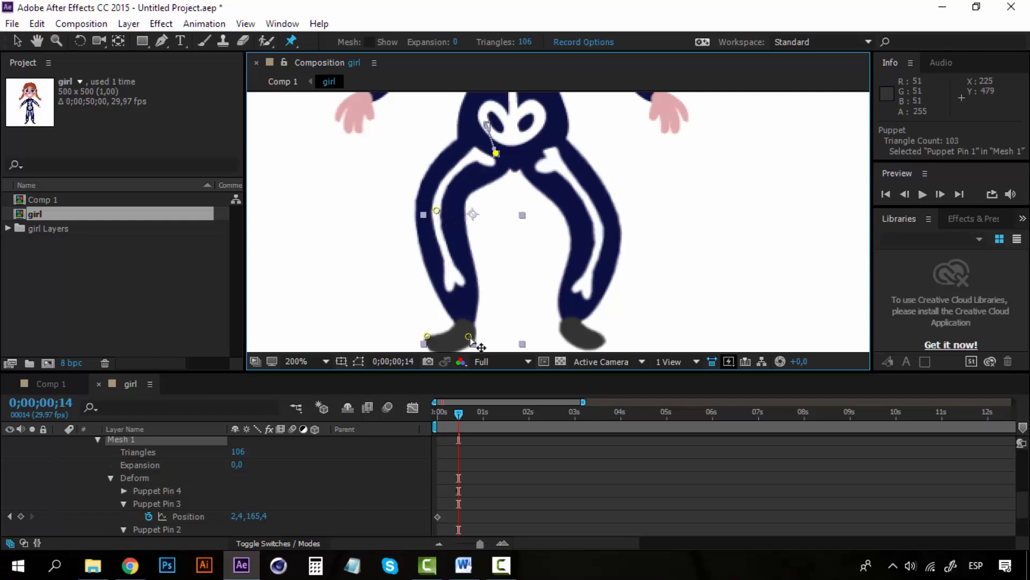
drag(470, 338, 437, 325)
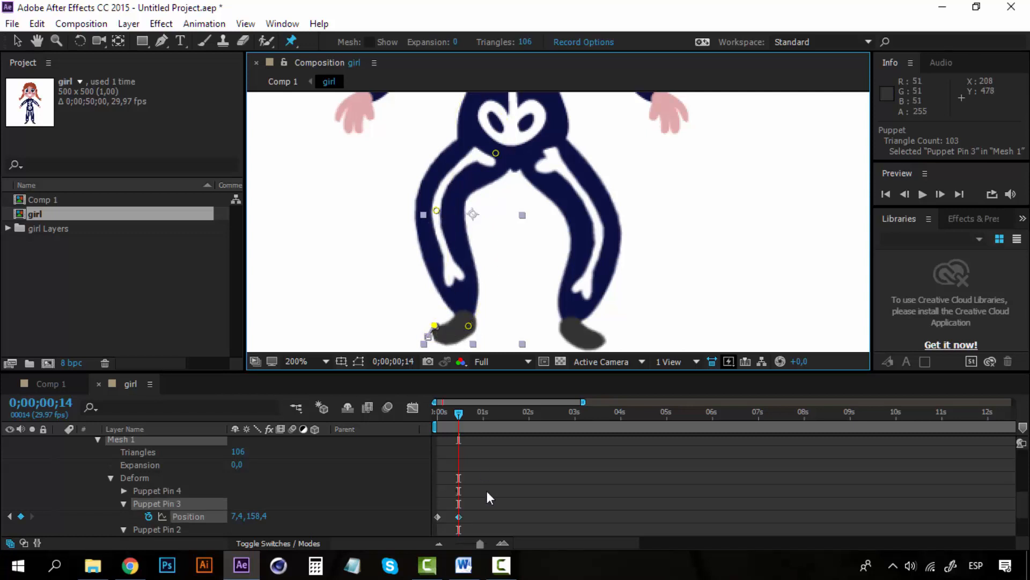
scroll(488, 491, down, 3)
scroll(488, 488, up, 4)
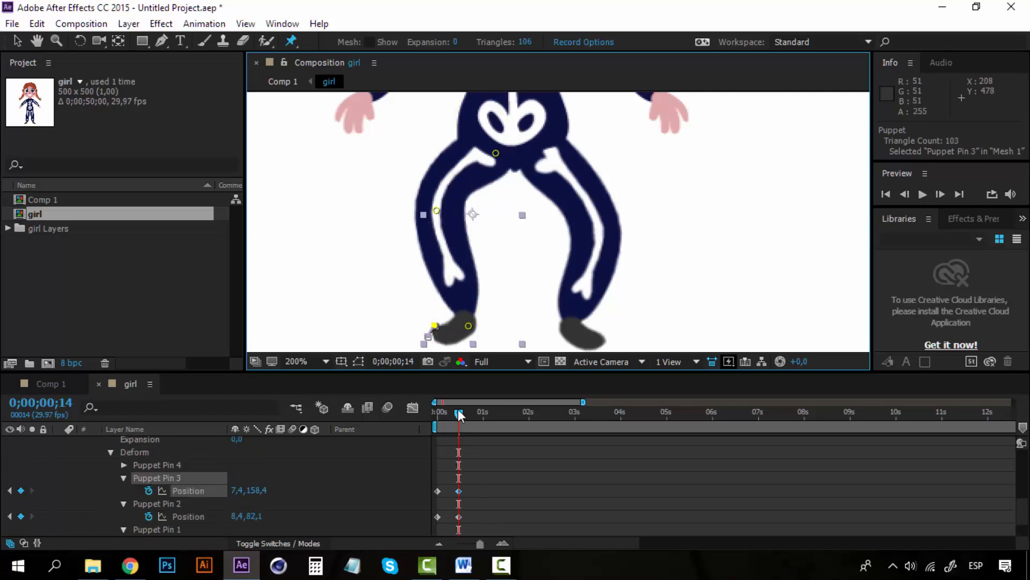
mouse_move(458, 411)
mouse_down()
mouse_move(433, 410)
mouse_move(462, 403)
mouse_up()
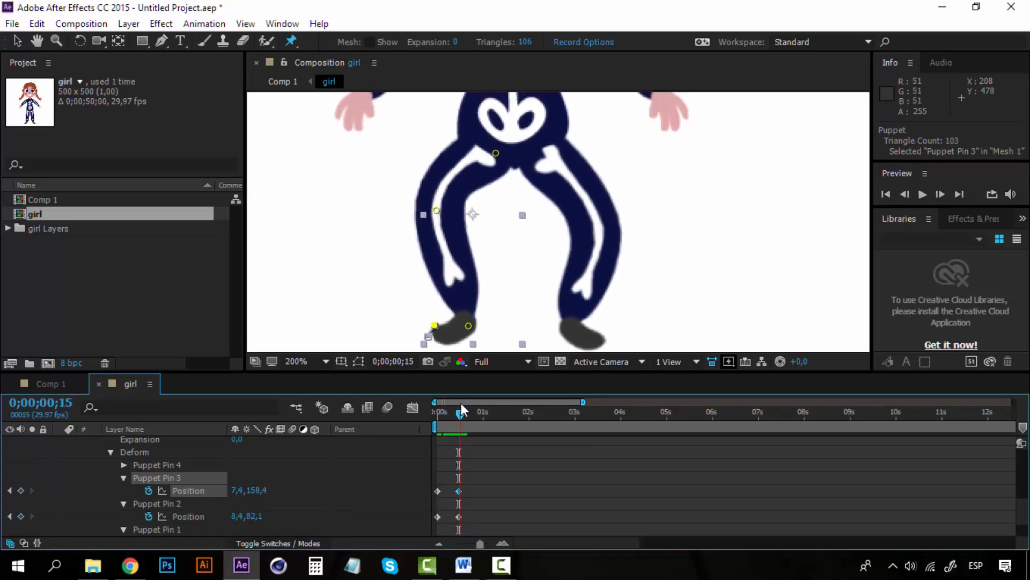
Show the body layer's Position keyframes and move the current time to the last one at 0;00;01;00
scroll(324, 484, up, 5)
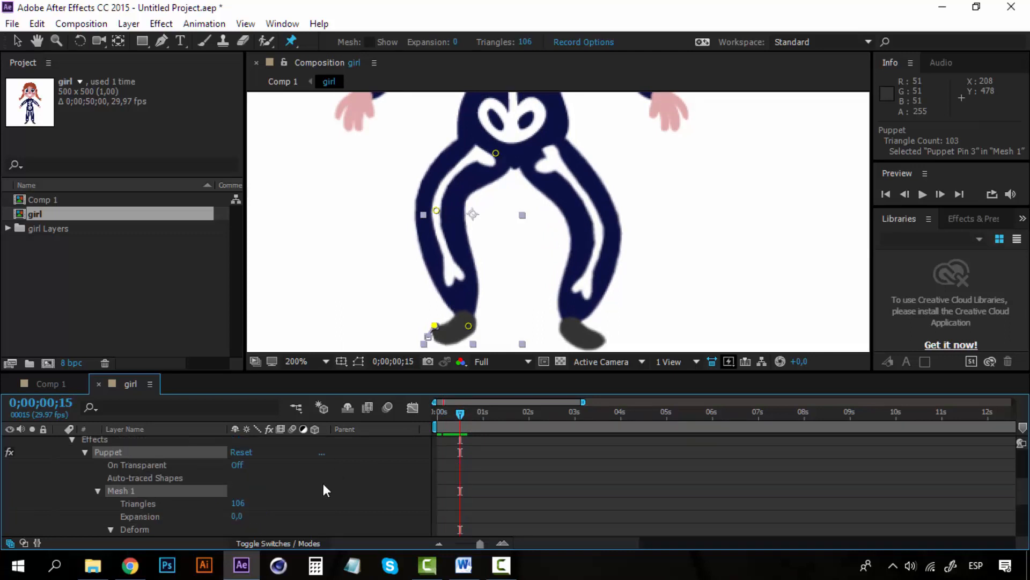
scroll(174, 491, up, 2)
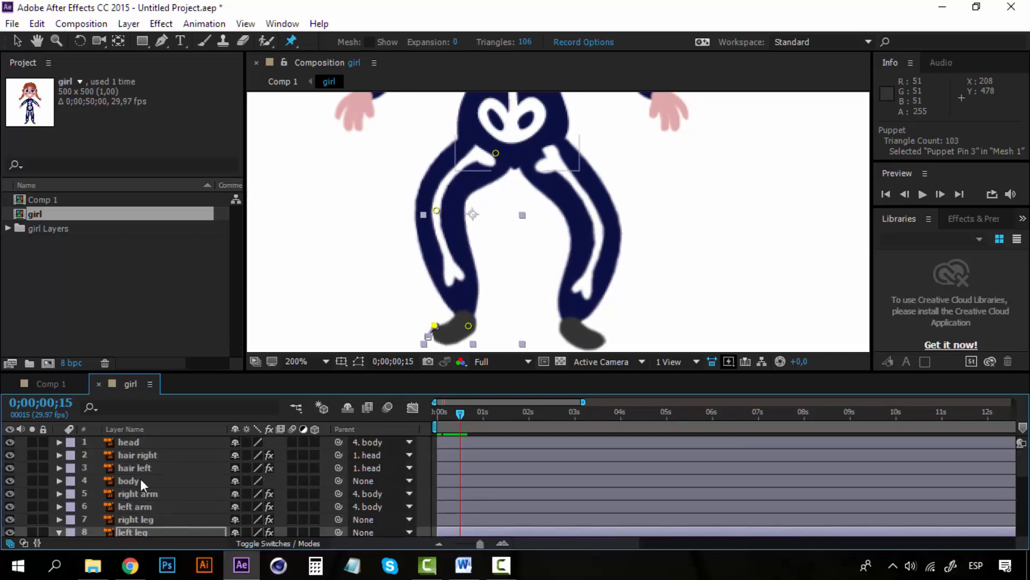
click(139, 476)
key(p)
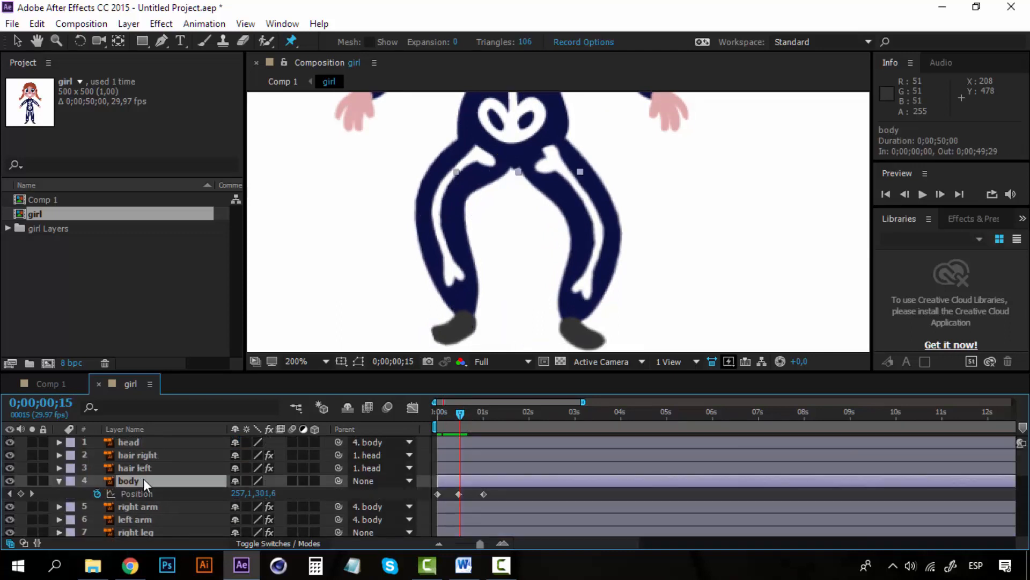
click(485, 413)
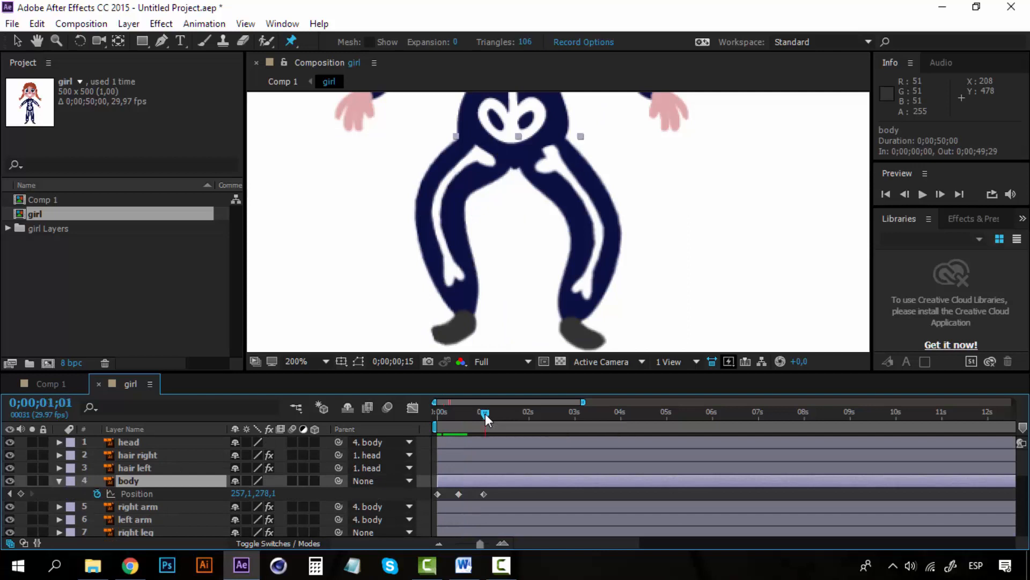
Copy the left leg's first Position keyframes of Puppet Pins 1, 2 and 3 and paste them at 0;00;01;00
scroll(463, 464, down, 8)
click(470, 457)
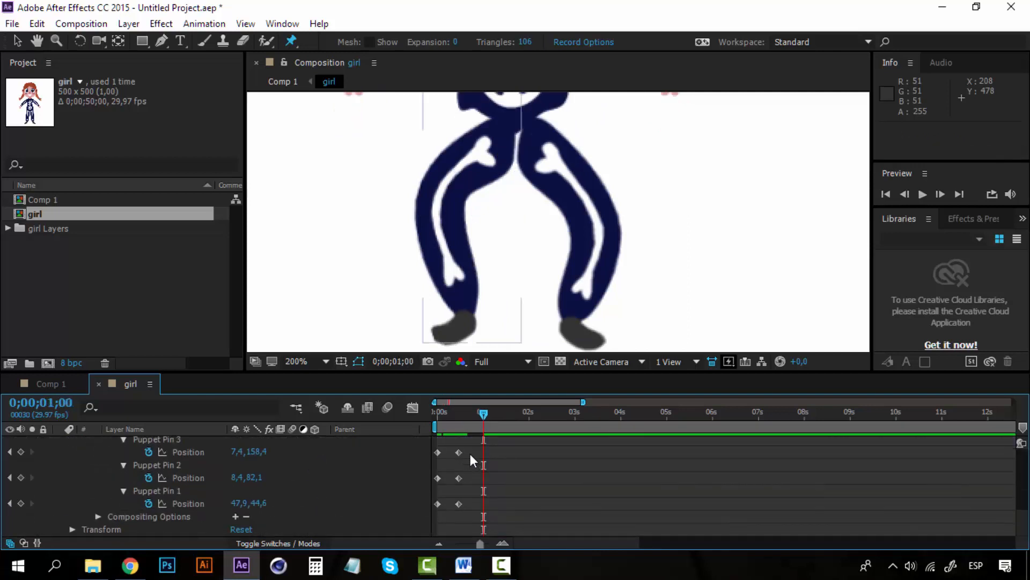
drag(470, 454, 438, 505)
scroll(531, 482, up, 2)
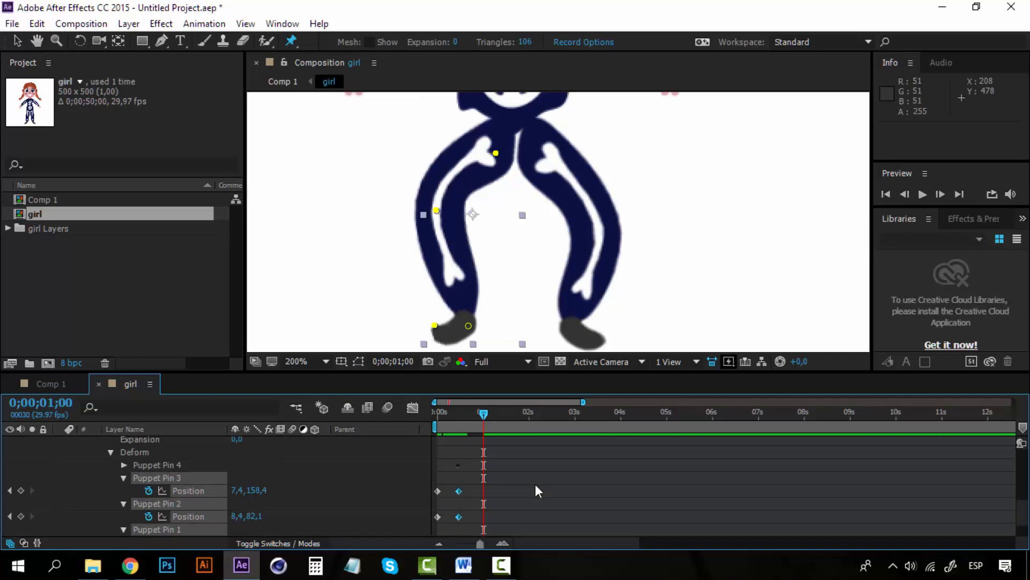
click(124, 466)
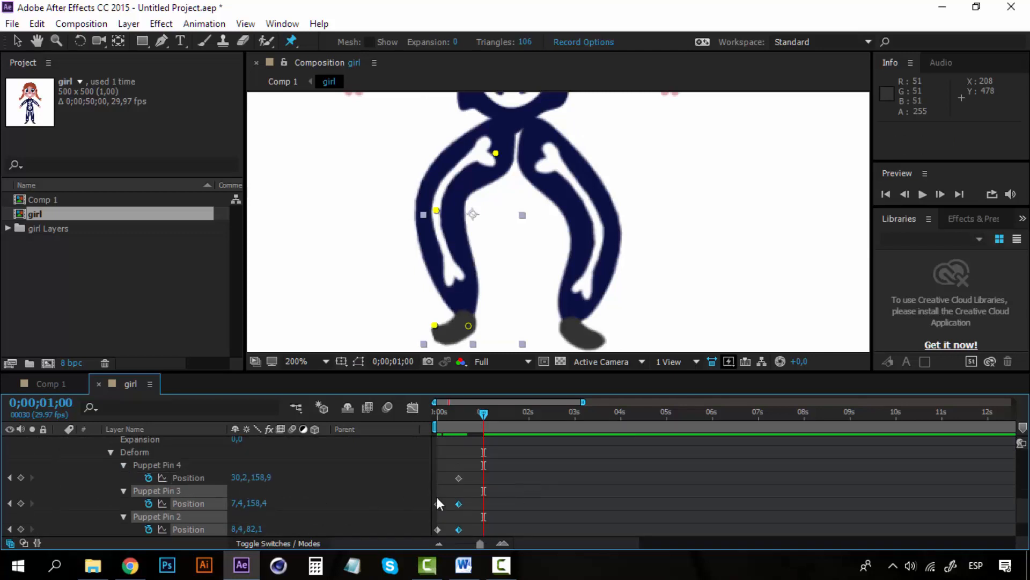
scroll(500, 487, down, 1)
scroll(480, 516, down, 1)
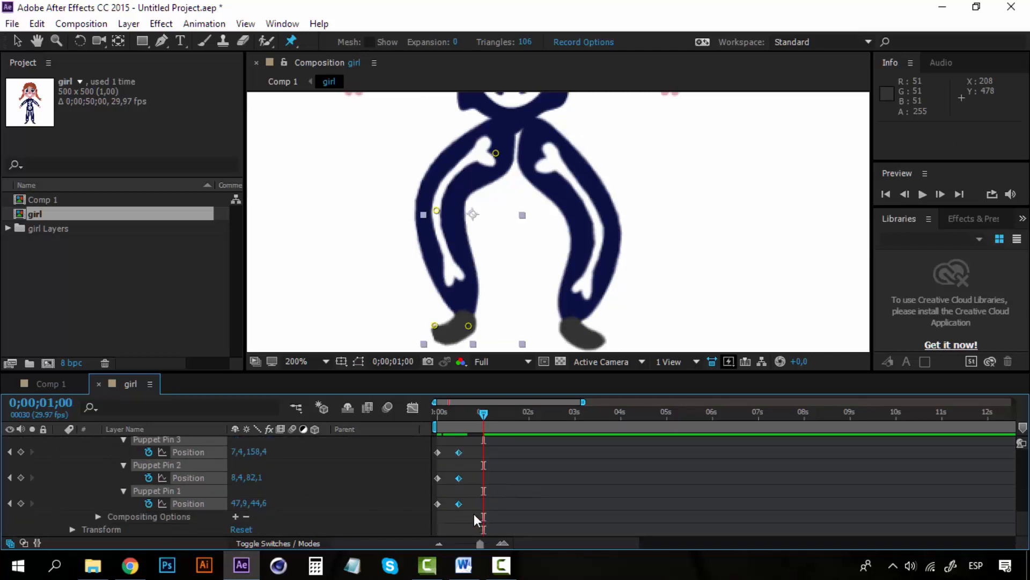
drag(448, 512, 435, 444)
key(ctrl+c)
scroll(511, 475, up, 1)
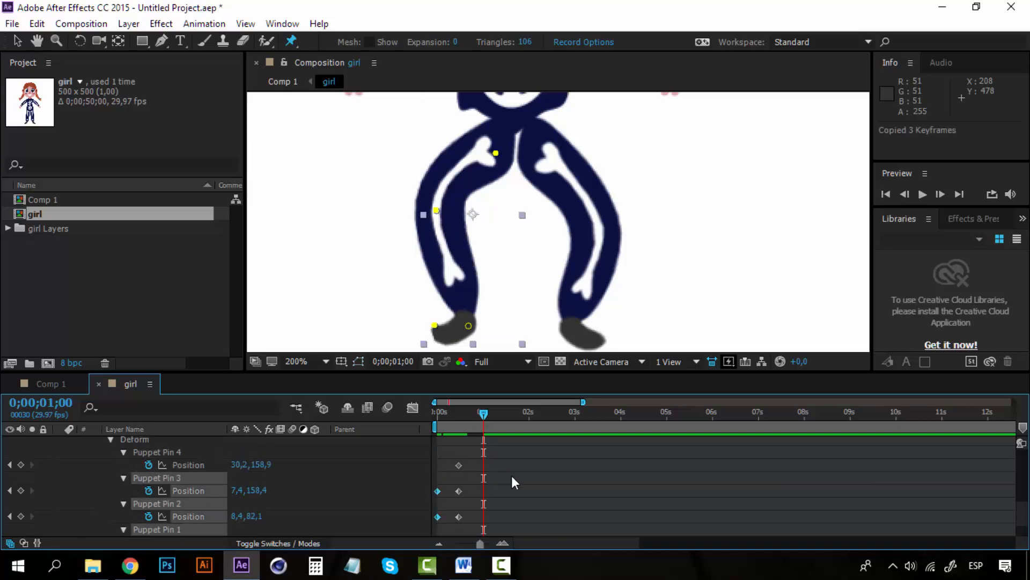
key(ctrl+v)
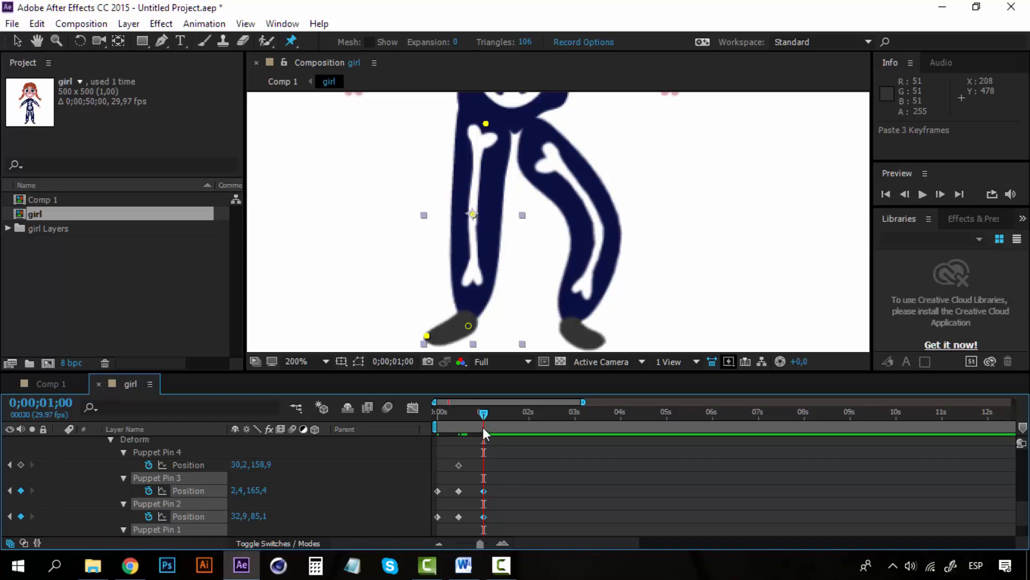
Copy the right leg's first Position keyframes of Puppet Pins 1, 2 and 3 and paste them at 0;00;01;01
mouse_move(469, 411)
mouse_down()
mouse_move(410, 412)
mouse_move(484, 400)
mouse_up()
scroll(198, 475, up, 5)
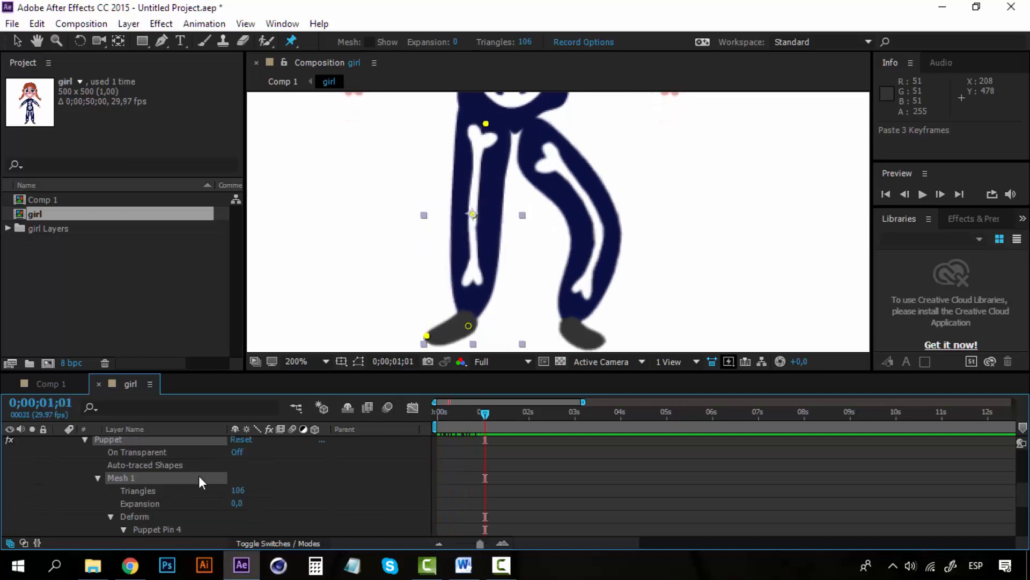
scroll(131, 489, up, 2)
click(60, 490)
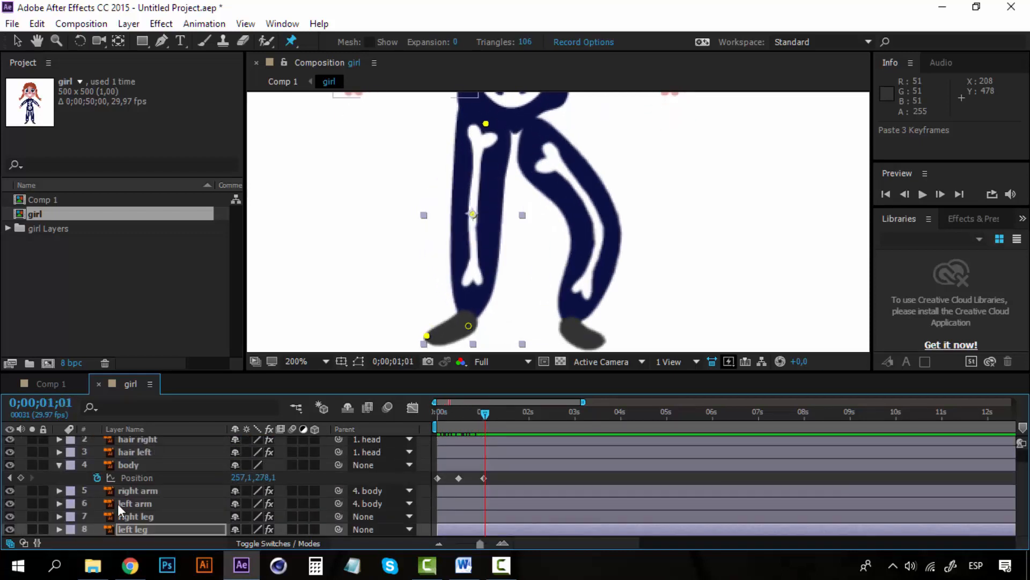
click(59, 516)
scroll(127, 518, down, 3)
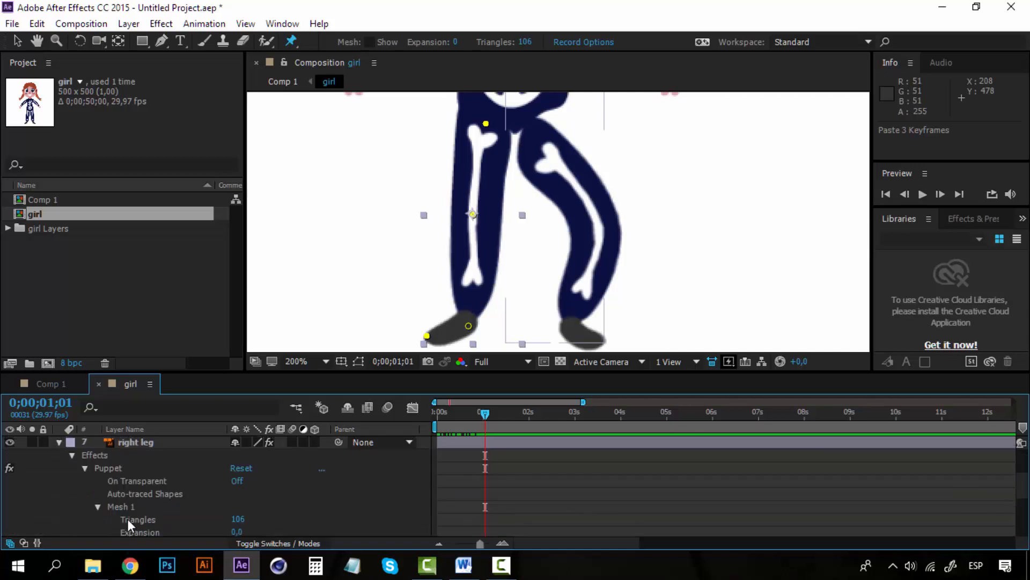
scroll(129, 513, down, 4)
drag(451, 501, 432, 439)
key(ctrl+c)
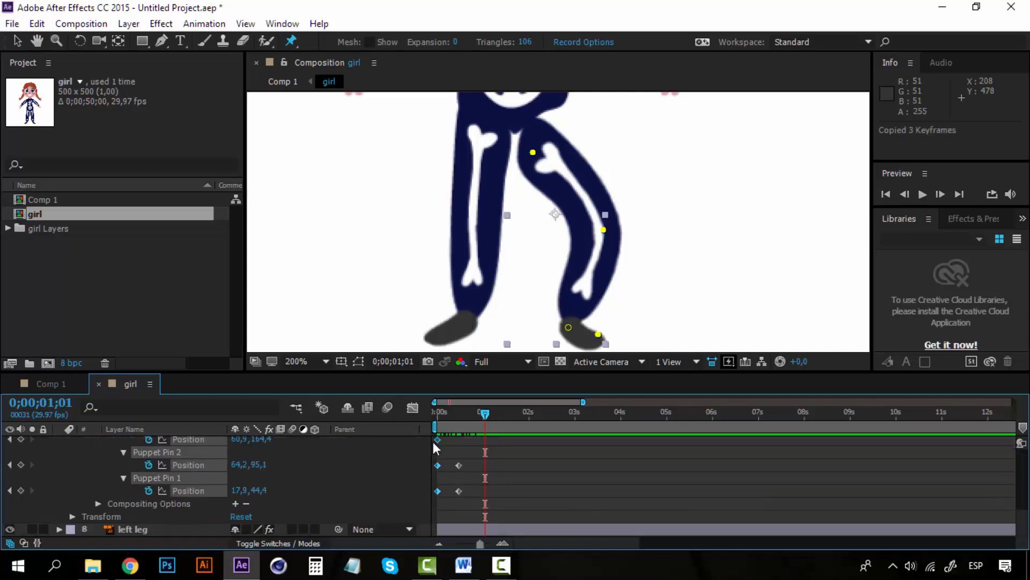
key(ctrl+v)
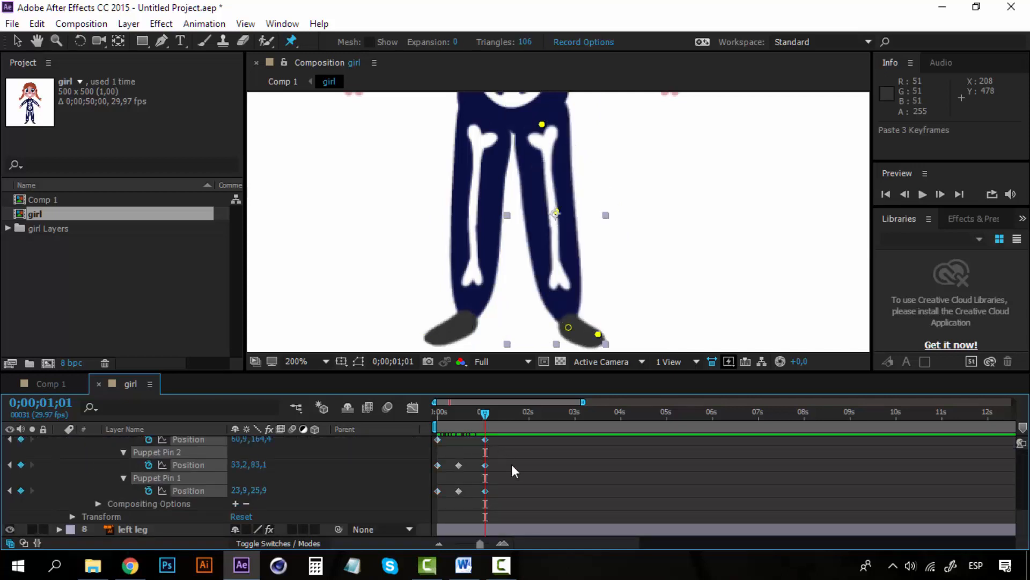
Preview the body bob and the bending of both legs on the whole girl, returning to 0;00;00;00
scroll(510, 465, up, 2)
drag(481, 411, 433, 415)
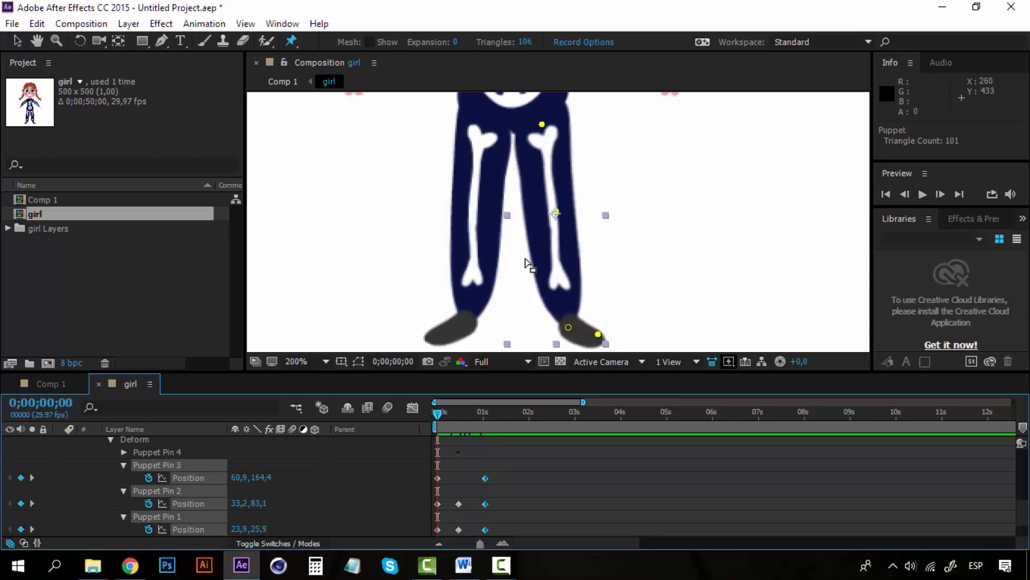
key(h)
drag(522, 181, 530, 321)
scroll(529, 247, down, 2)
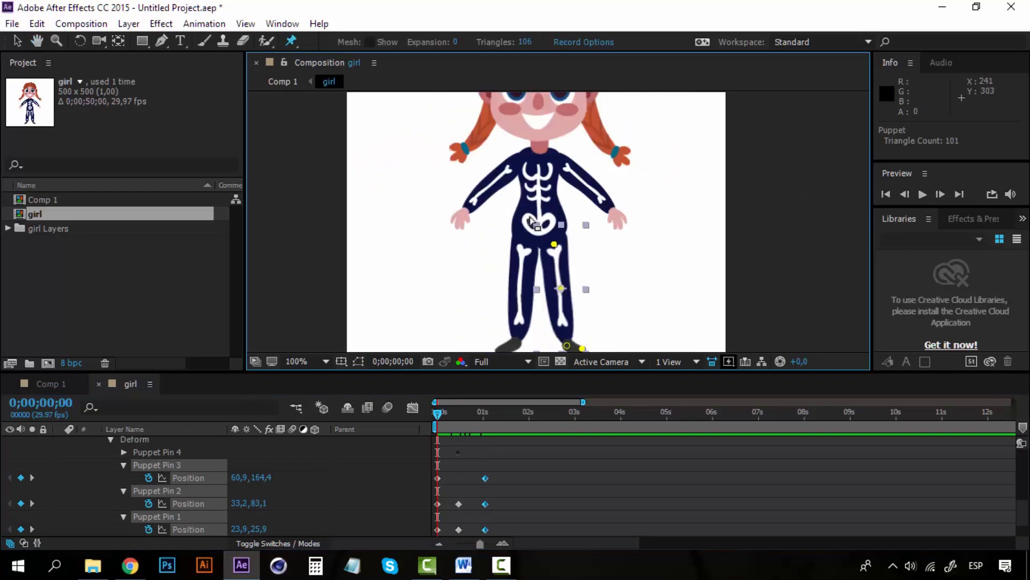
mouse_move(441, 414)
mouse_down()
mouse_move(487, 419)
mouse_move(434, 421)
mouse_up()
Copy the right leg's middle and last Position keyframes of its Puppet Pins and paste them at 0;00;01;17
scroll(531, 470, down, 3)
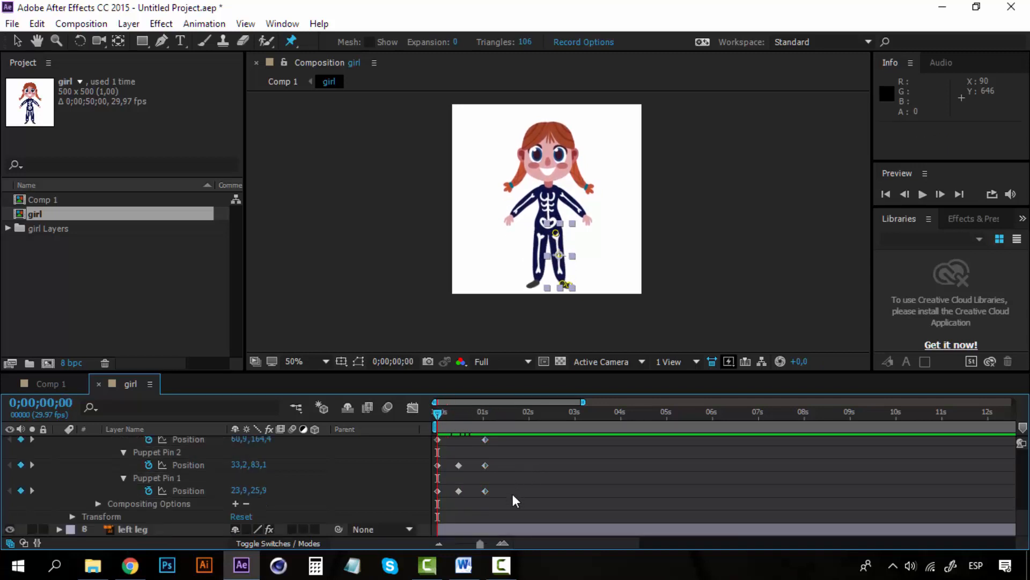
drag(513, 493, 454, 436)
scroll(523, 496, up, 3)
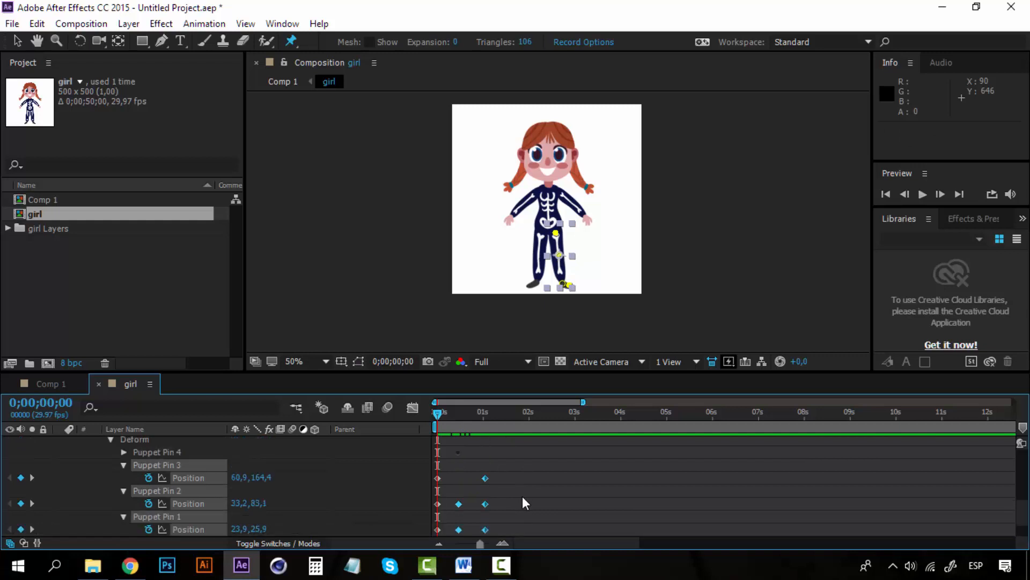
scroll(523, 496, down, 3)
click(513, 496)
drag(513, 496, 484, 414)
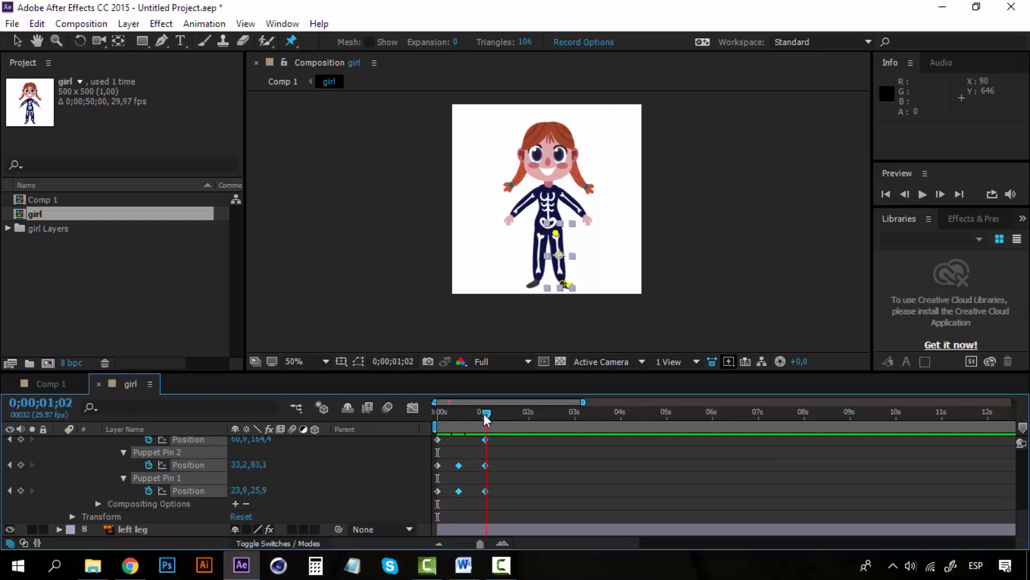
key(ctrl+c)
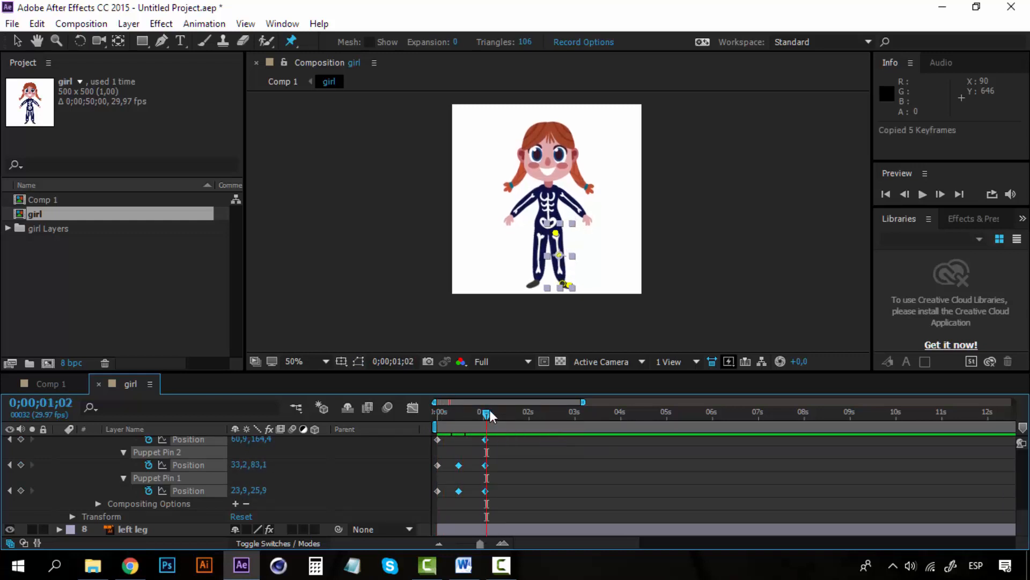
drag(490, 416, 509, 415)
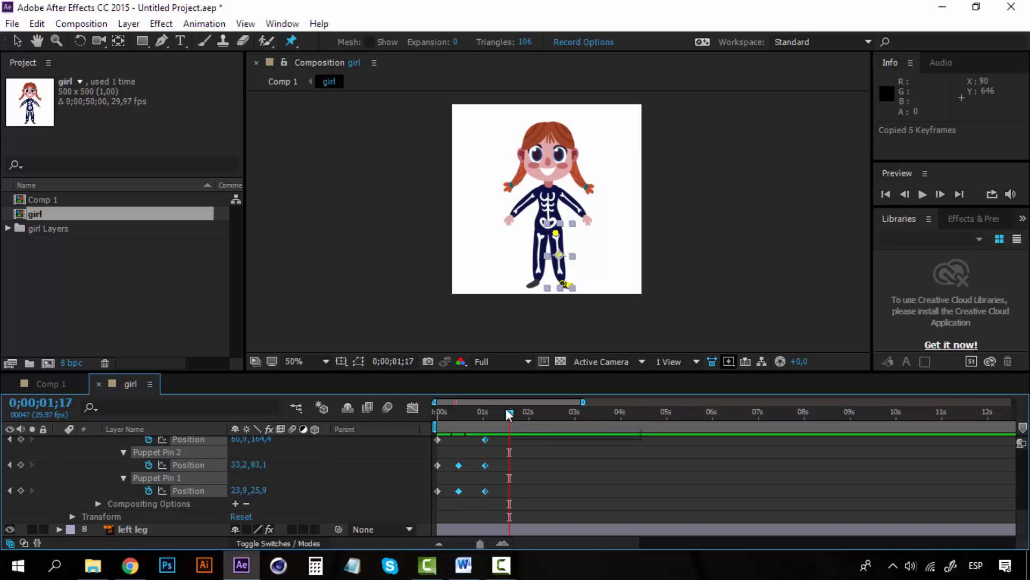
key(ctrl+v)
Preview the right leg's repeated bend from the start and paste the copied pin keyframes again at 0;00;02;20
drag(510, 413, 420, 414)
key(space)
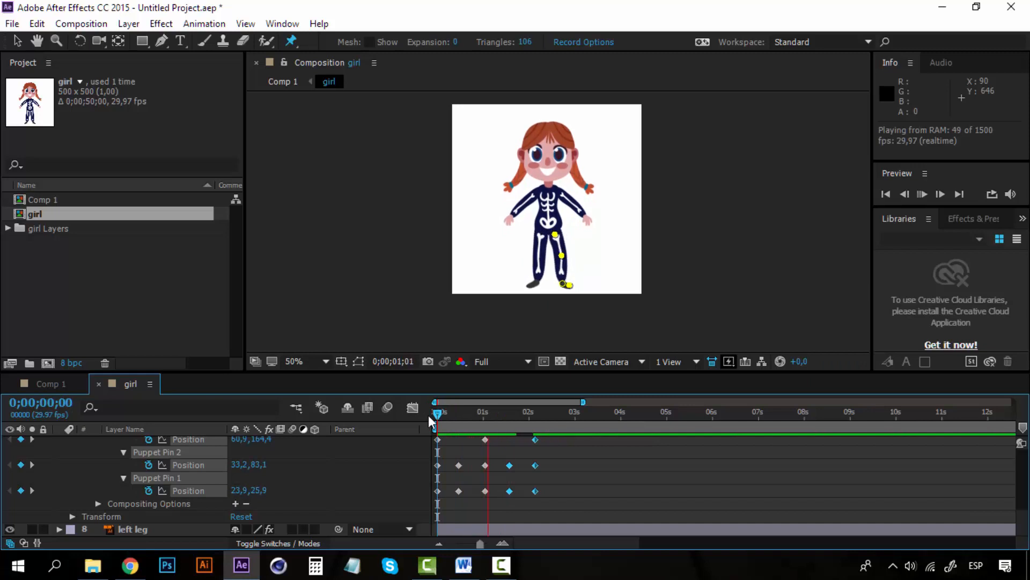
click(496, 413)
drag(537, 411, 560, 412)
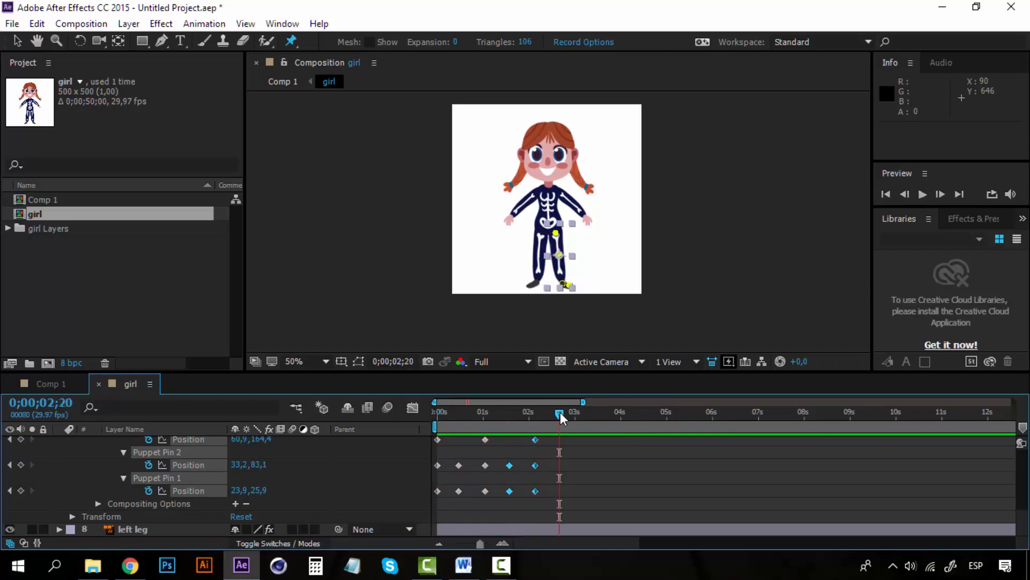
key(ctrl+v)
Expand the left leg layer to show the Position keyframes of Puppet Pins 1, 2 and 3
scroll(514, 486, up, 3)
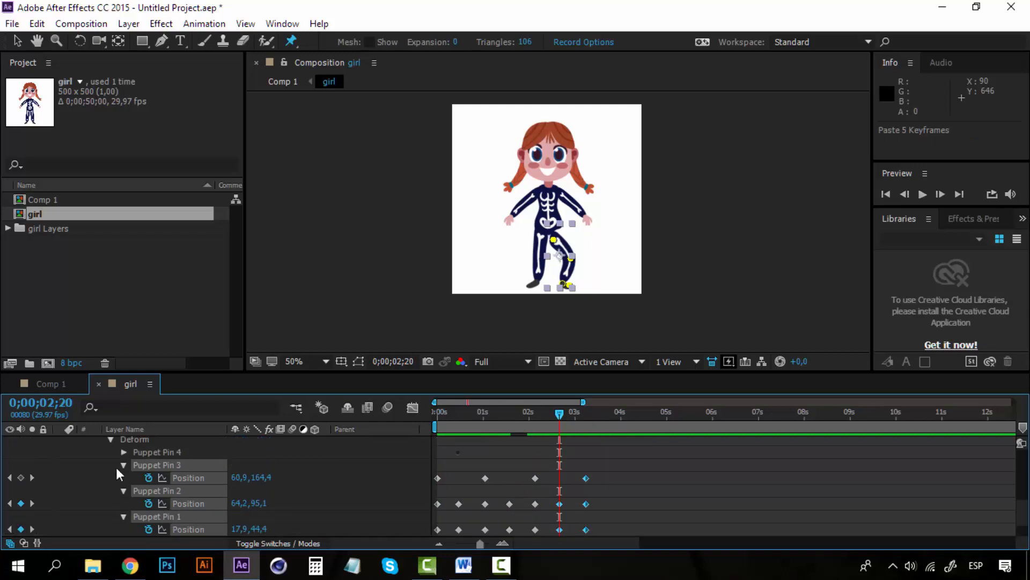
scroll(110, 494, up, 4)
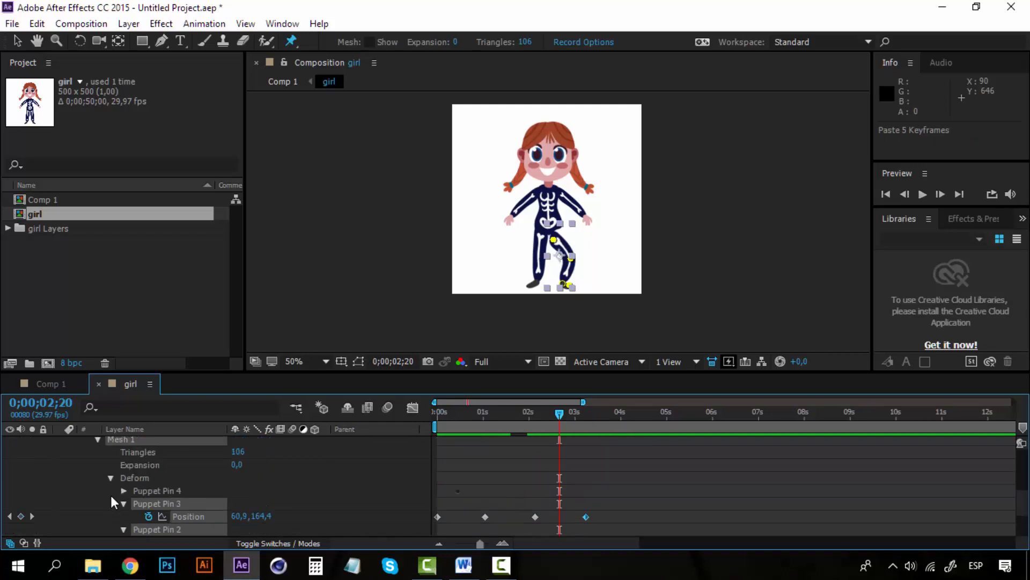
scroll(111, 495, down, 6)
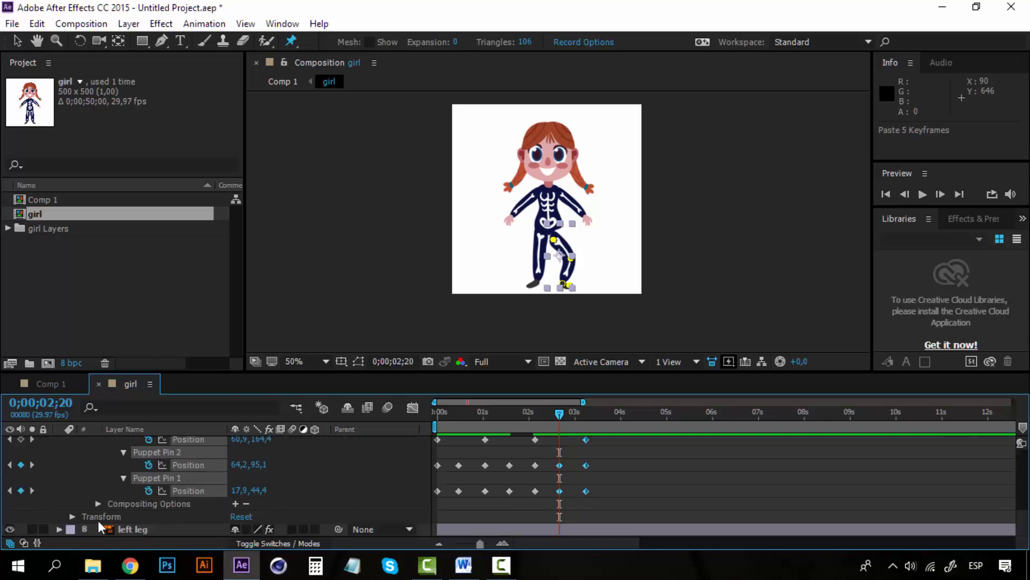
click(59, 529)
scroll(156, 520, down, 5)
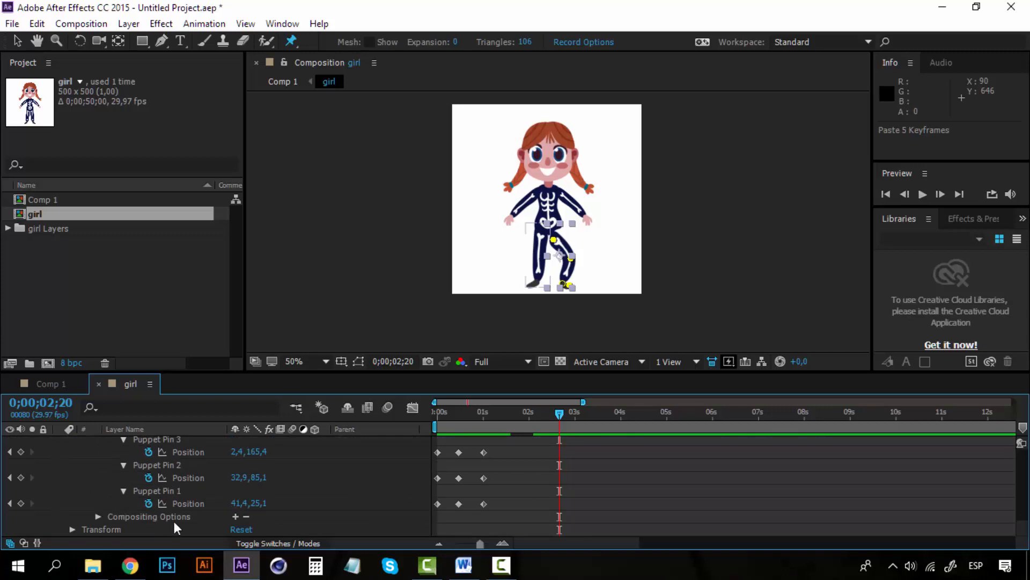
scroll(483, 520, up, 2)
scroll(507, 525, down, 2)
Copy the left leg's middle and last Puppet Pin keyframes and paste them twice, midway between 1 and 2 seconds and at 0;00;02;18
drag(500, 514, 455, 452)
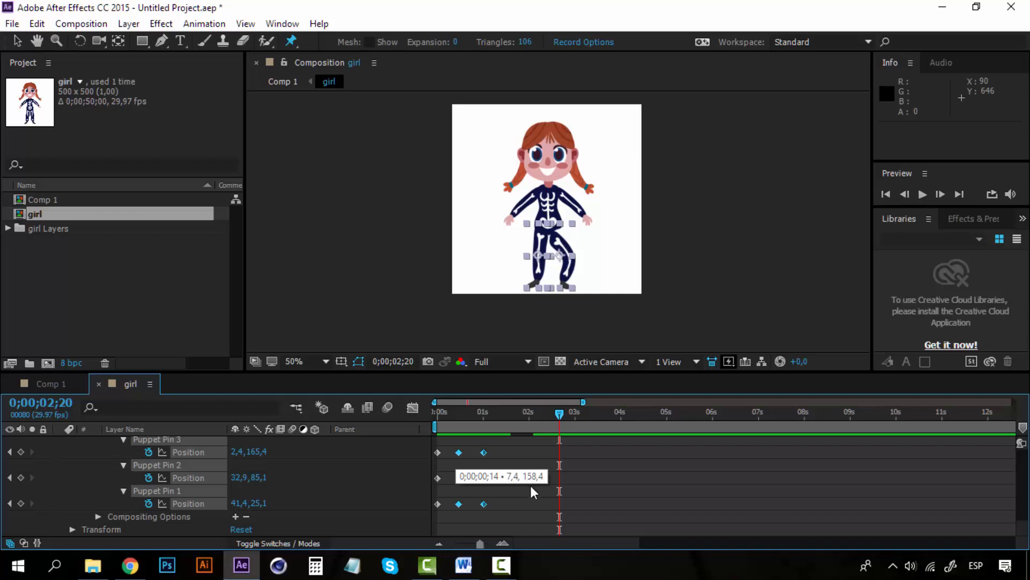
key(ctrl+c)
key(ctrl+v)
scroll(502, 467, up, 2)
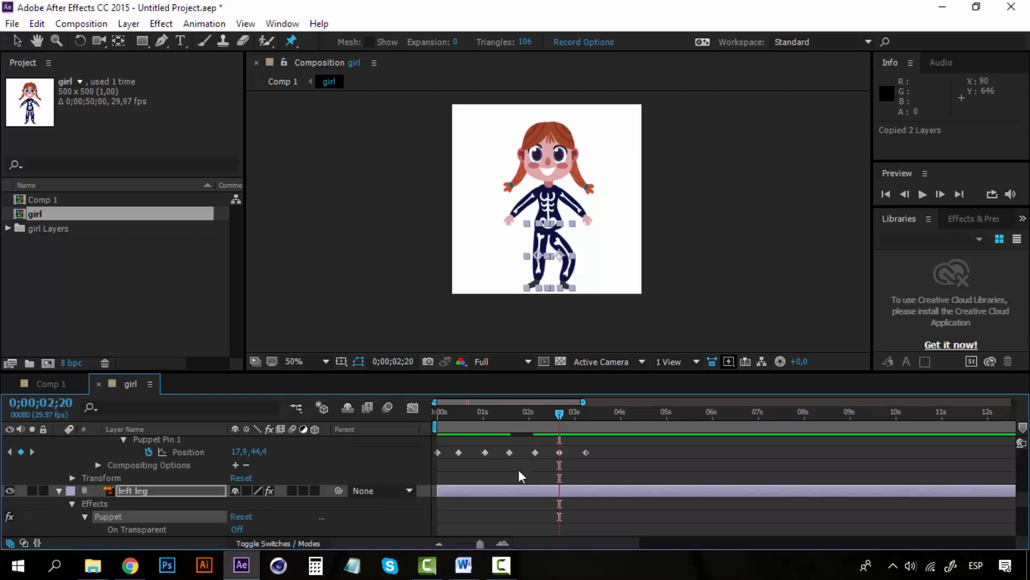
scroll(519, 470, up, 3)
drag(484, 411, 556, 412)
key(ctrl+v)
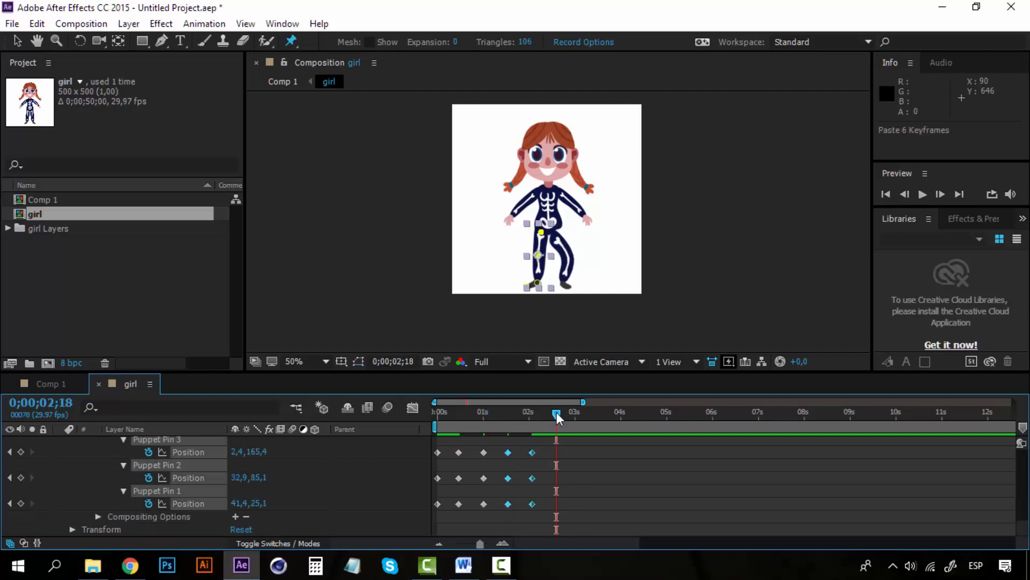
Shift the left leg's last pasted Puppet Pin keyframes so that the final ones fall at 0;00;03;06
scroll(559, 470, down, 5)
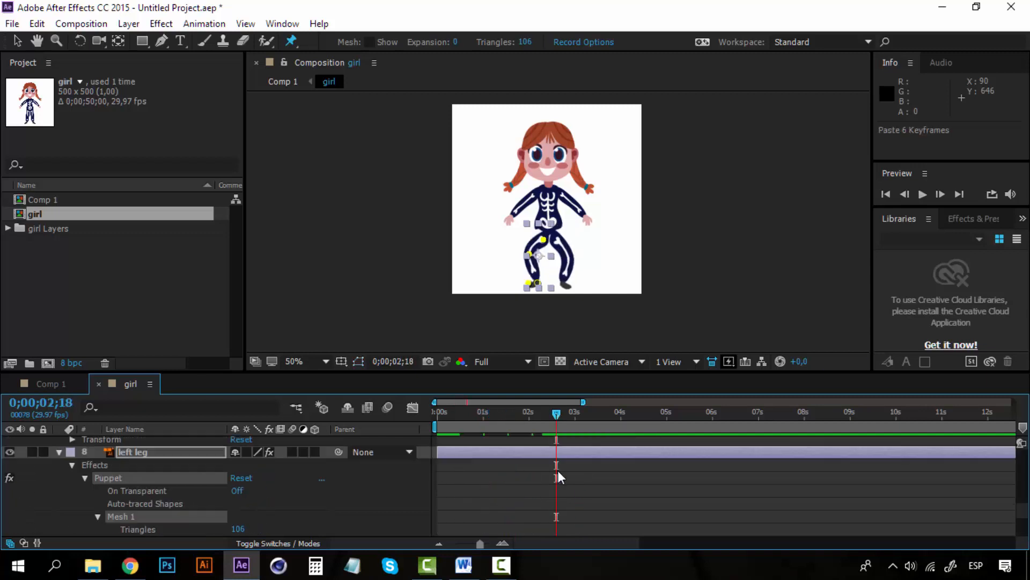
scroll(558, 470, up, 1)
scroll(558, 470, up, 1)
scroll(558, 471, down, 5)
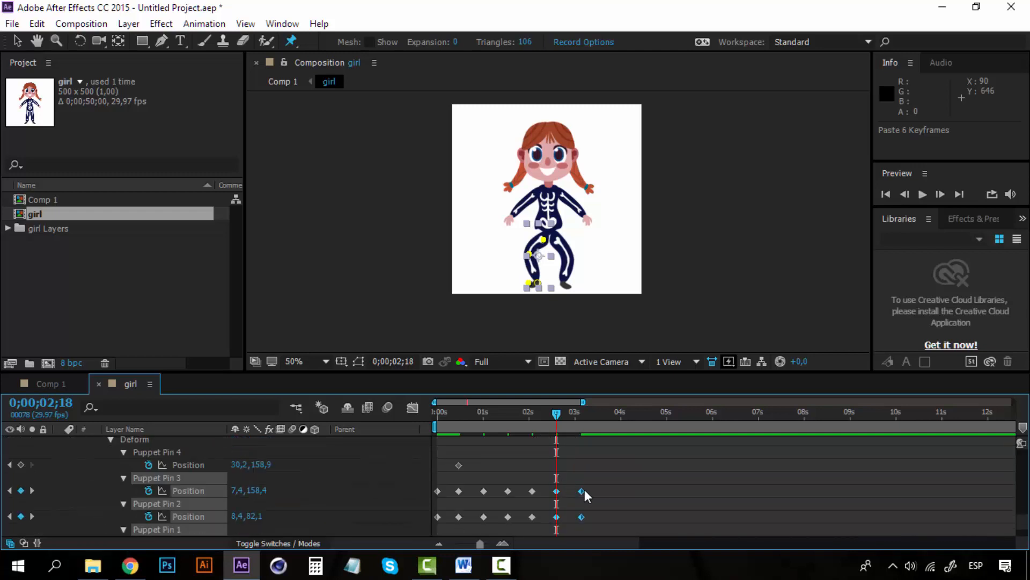
drag(584, 488, 587, 489)
scroll(585, 485, up, 4)
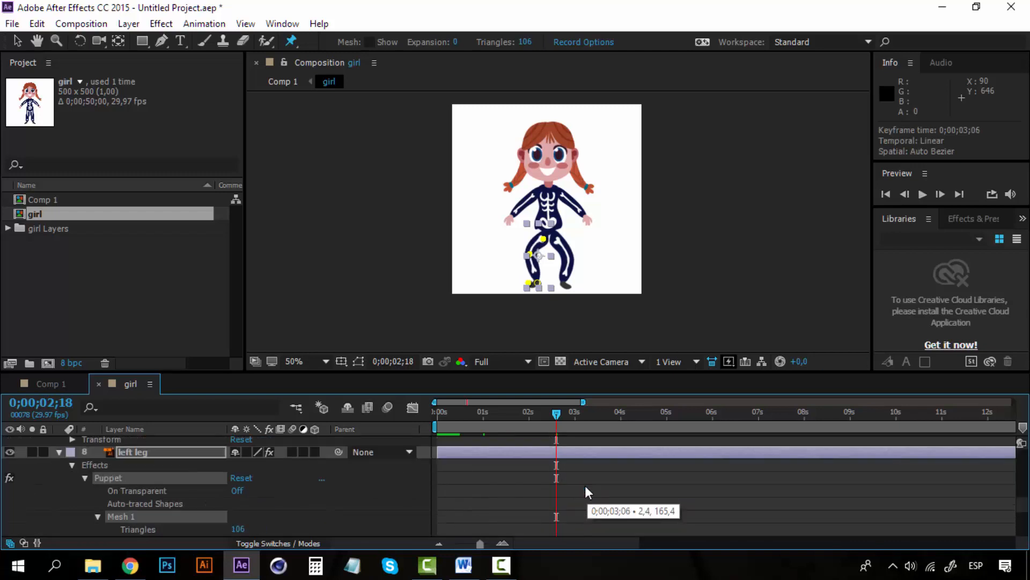
scroll(585, 485, down, 3)
scroll(586, 490, down, 3)
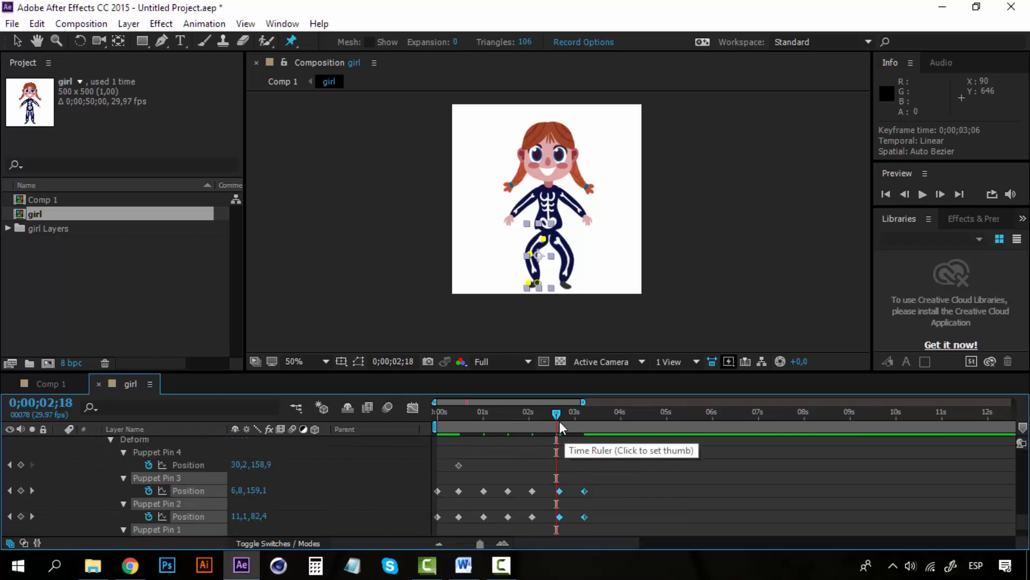
Preview the repeated bending of both legs from the start and return to 0;00;00;00
click(426, 410)
key(space)
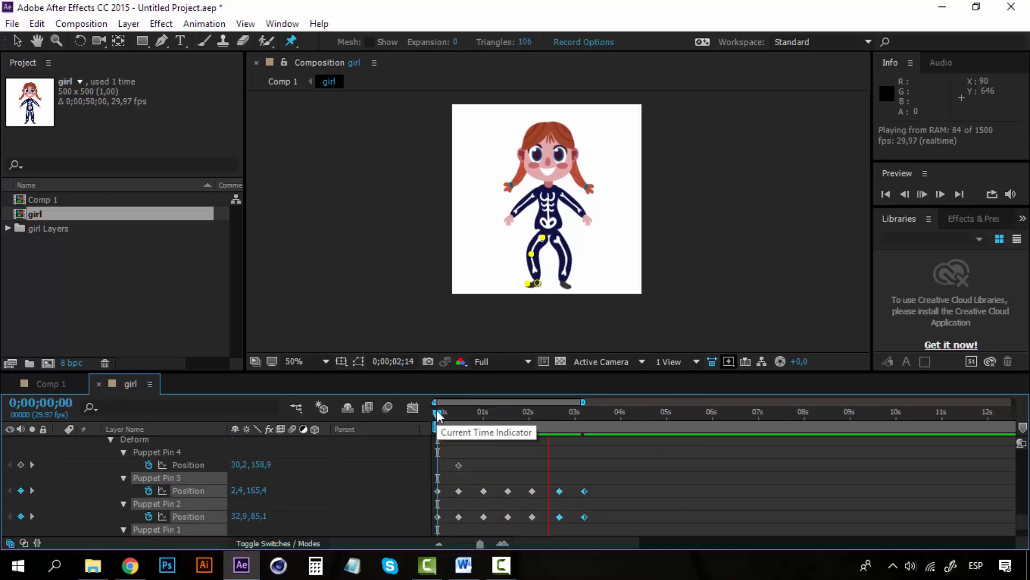
click(511, 410)
drag(500, 410, 433, 407)
Collapse the left leg and right leg layers so the body's Position keyframes are easy to reach
scroll(506, 465, up, 4)
scroll(506, 466, down, 5)
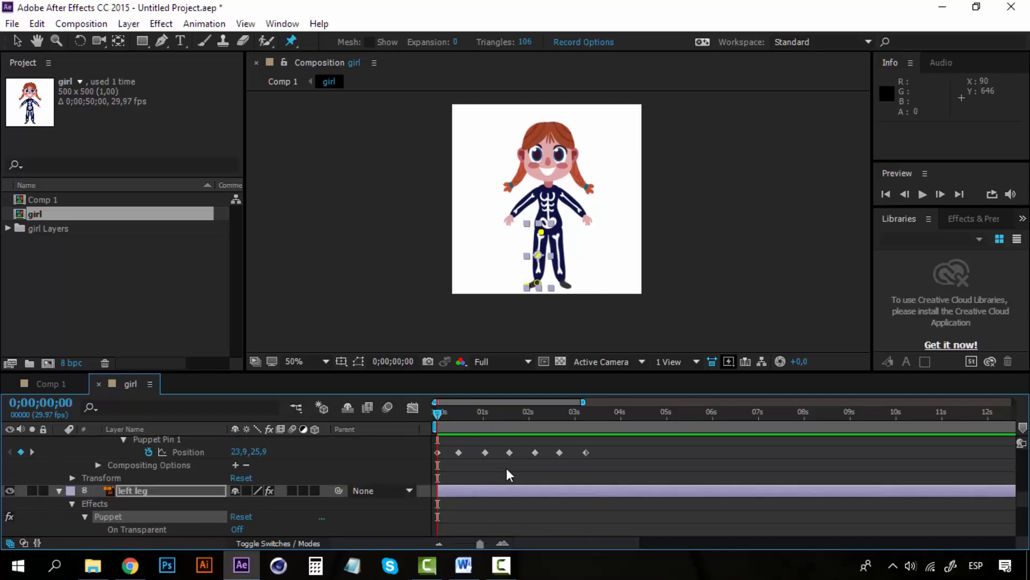
scroll(158, 504, up, 4)
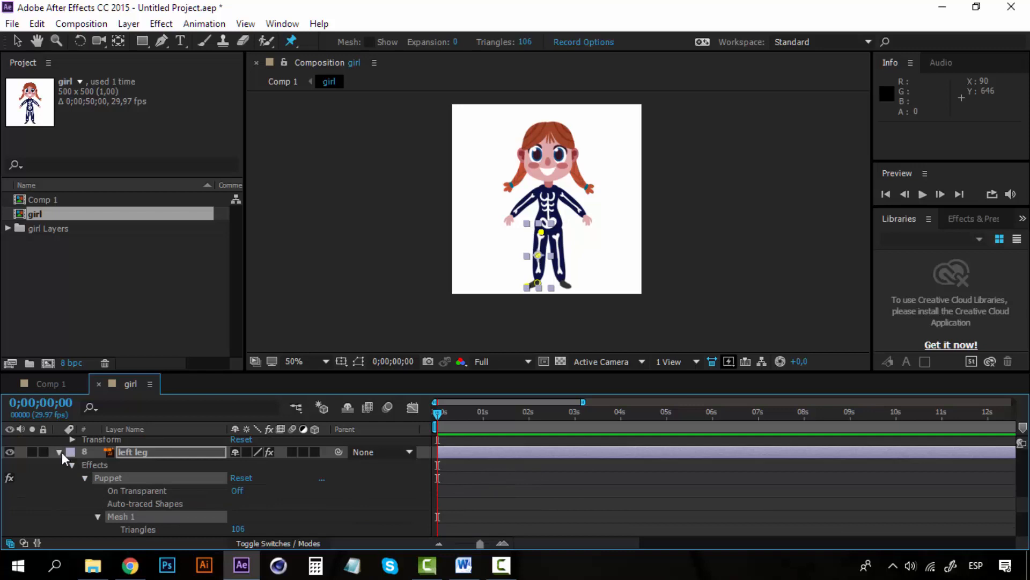
scroll(72, 467, down, 3)
scroll(104, 497, up, 8)
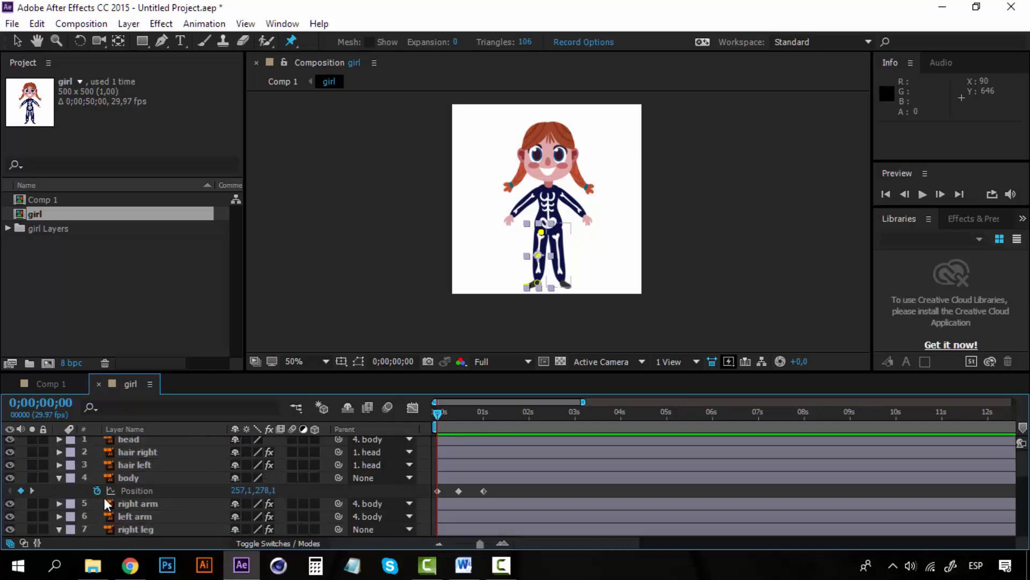
scroll(136, 524, down, 3)
click(137, 492)
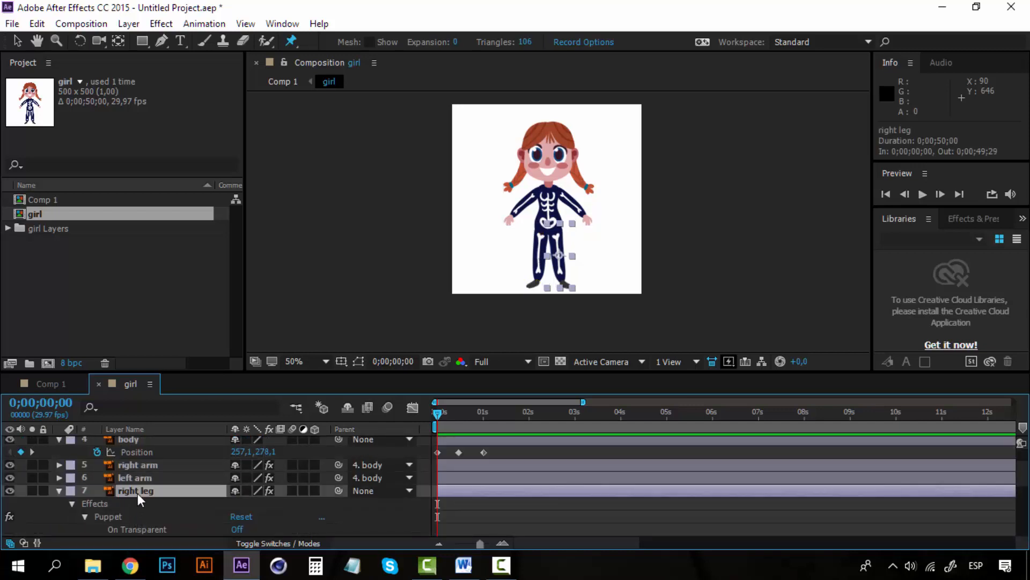
click(63, 491)
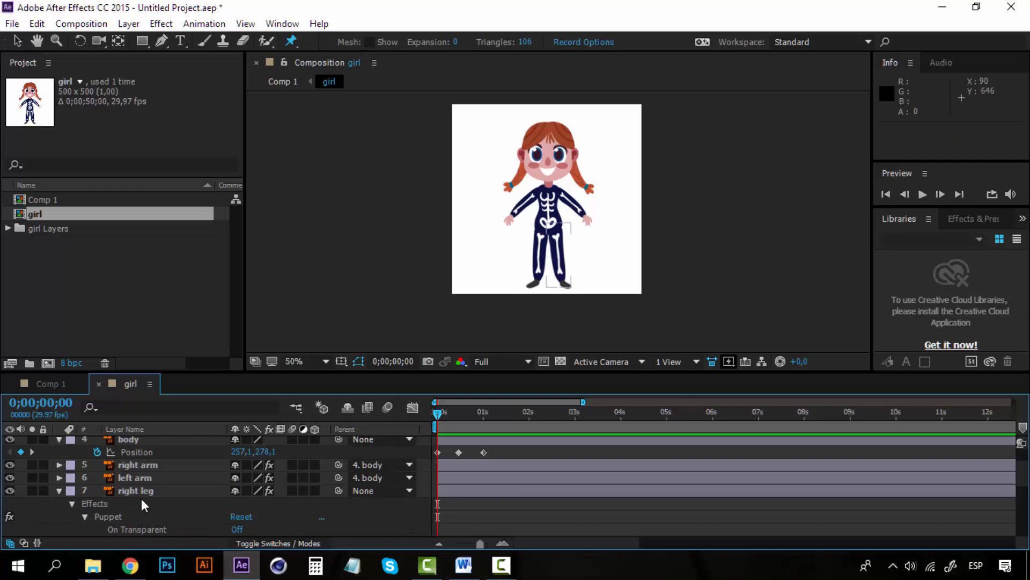
click(60, 491)
Copy the body's middle and last Position keyframes and paste them twice, extending the bob to just past 3 seconds
click(481, 414)
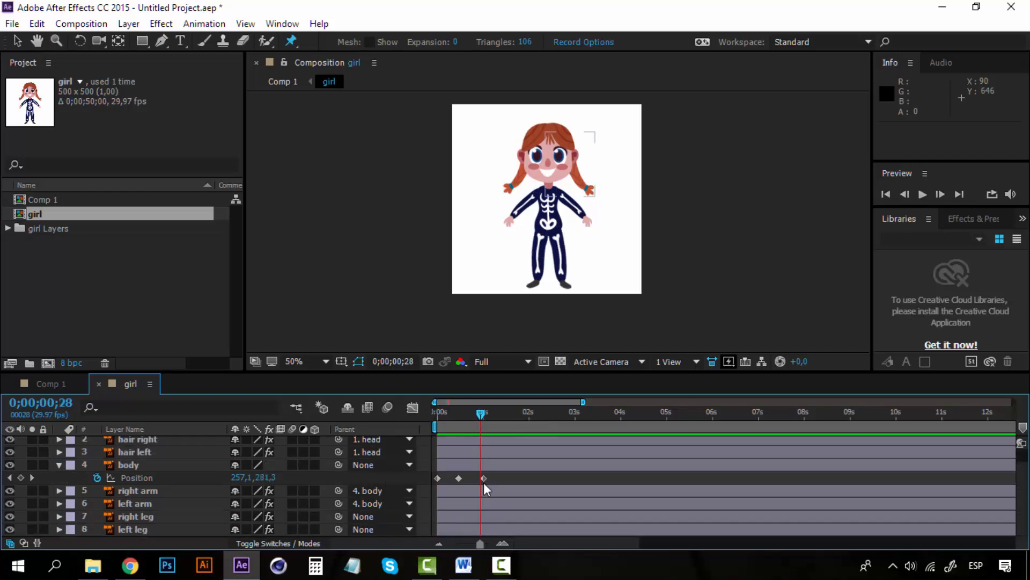
drag(495, 476, 448, 483)
key(ctrl+c)
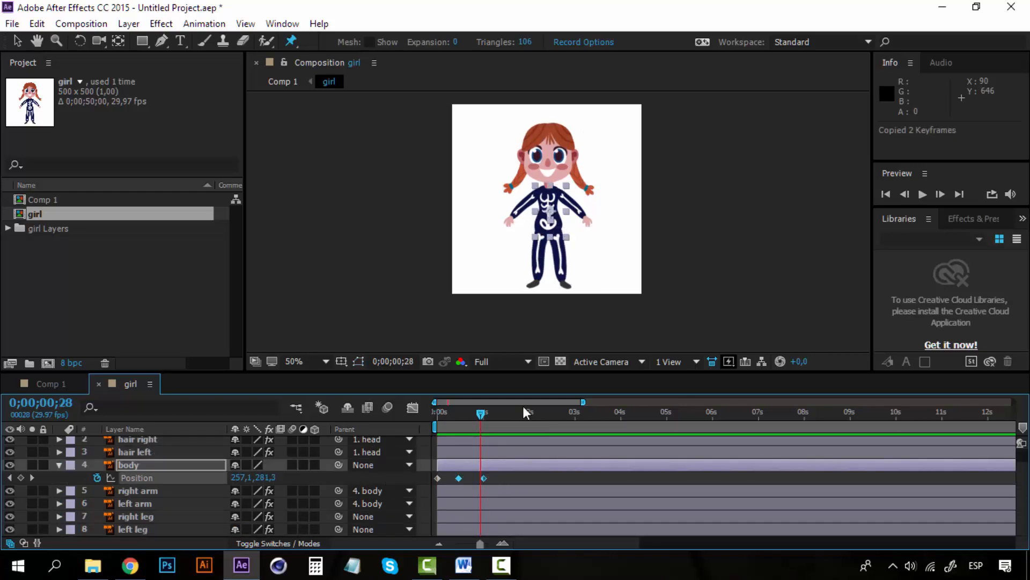
drag(509, 410, 432, 419)
key(ctrl+v)
key(ctrl+v)
Preview the extended body bob with the bending legs and move the current time to 0;00;03;06
key(space)
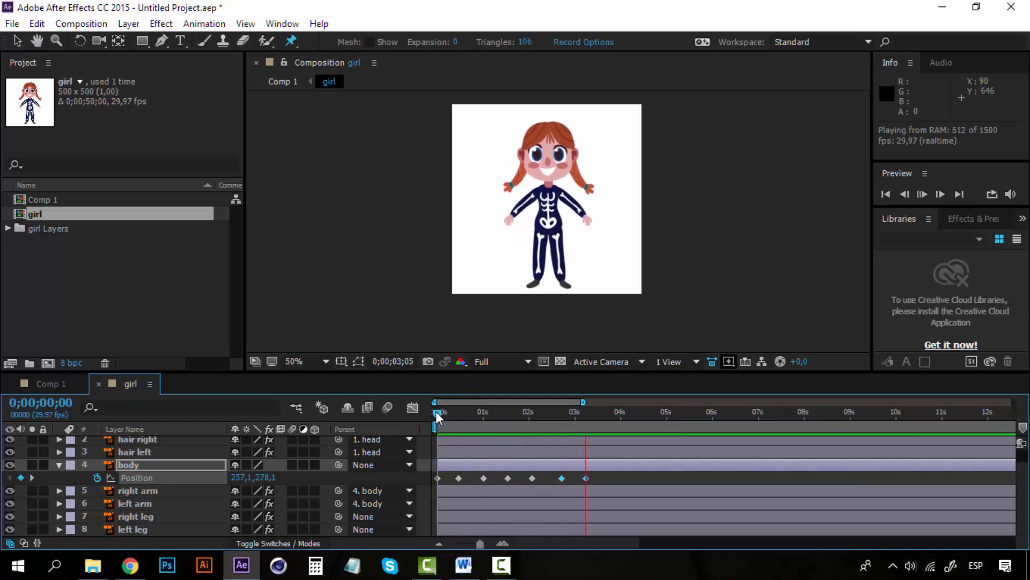
key(space)
drag(437, 413, 583, 412)
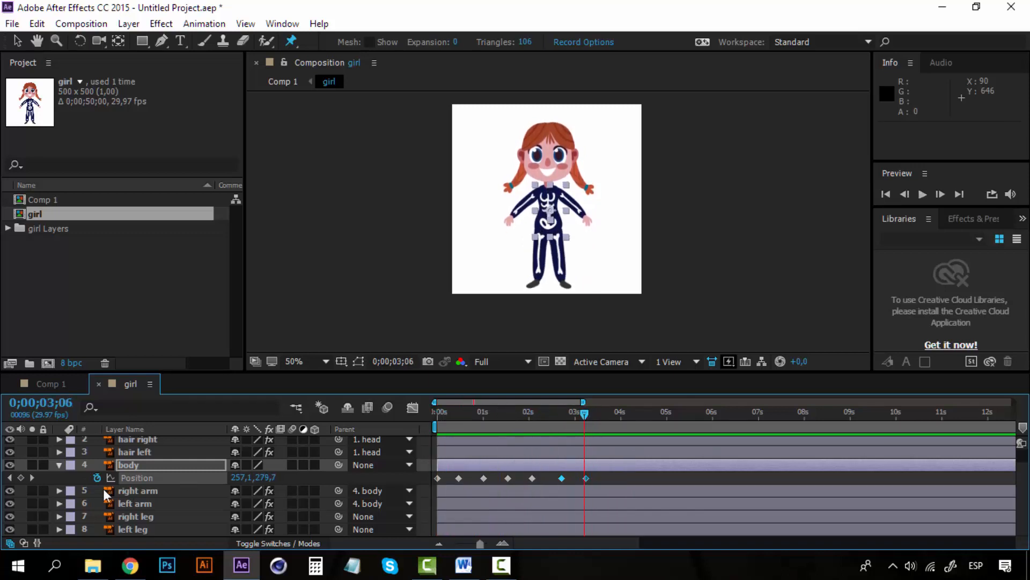
Expand the right arm layer's Puppet effect and set the current time to the second body keyframe at 0;00;00;14
click(137, 503)
click(158, 490)
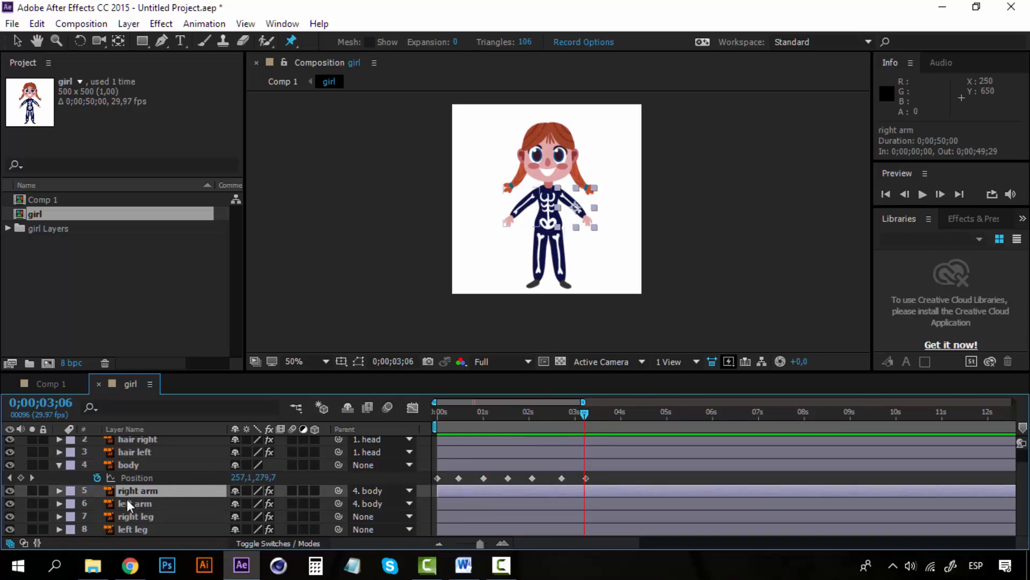
click(59, 491)
scroll(81, 495, down, 2)
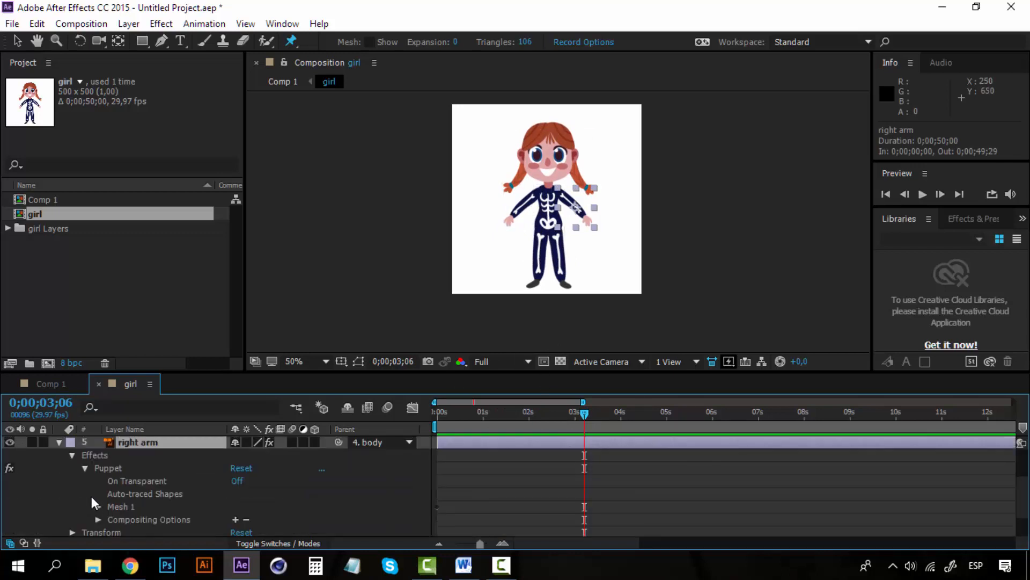
drag(585, 410, 457, 413)
scroll(220, 492, up, 2)
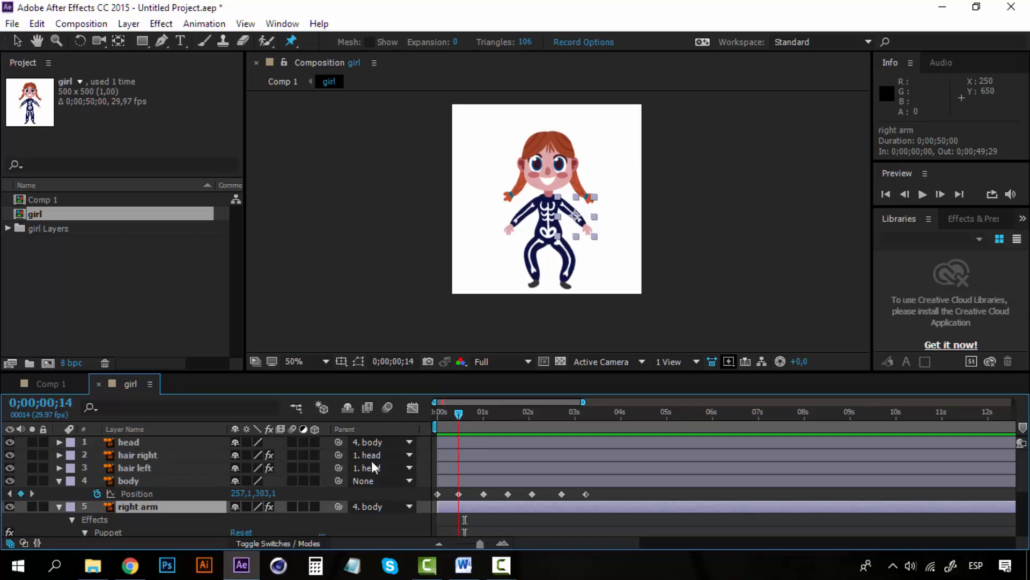
scroll(167, 513, down, 5)
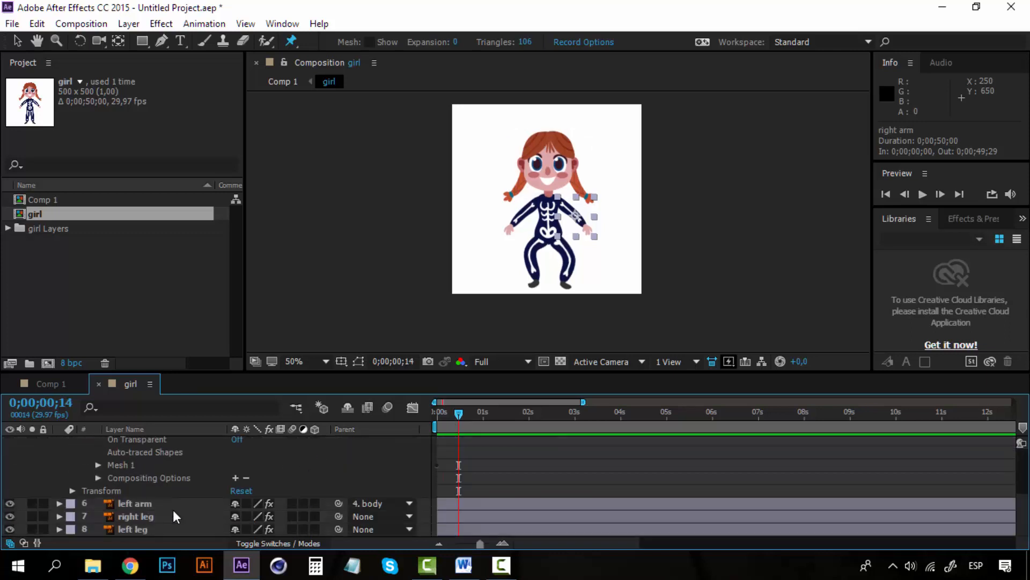
Bend the right arm inward at 0;00;00;14 by moving its hand pin, Puppet Pin 3, toward the hip to about 43.8, 99.5
click(98, 464)
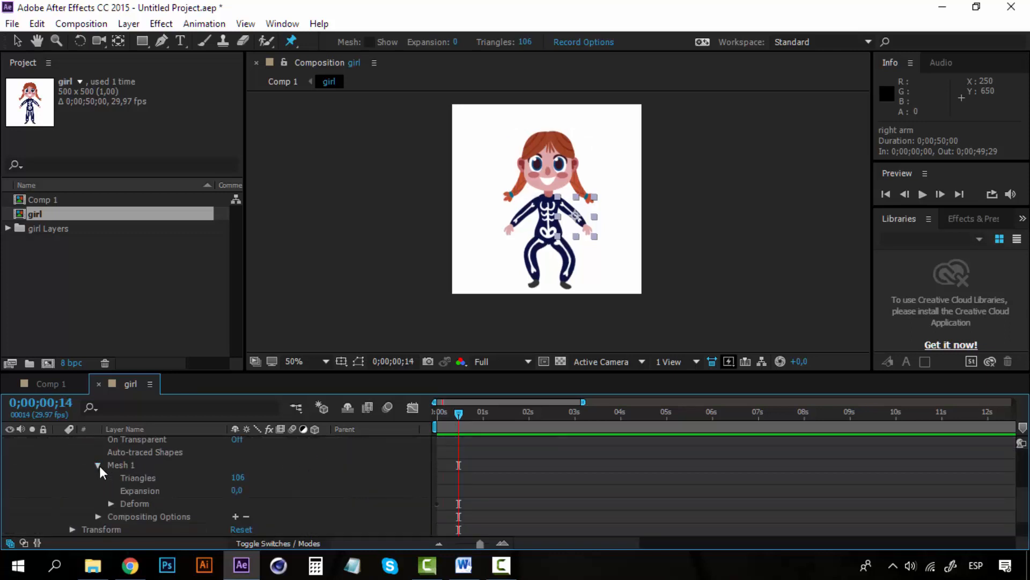
click(110, 503)
click(148, 504)
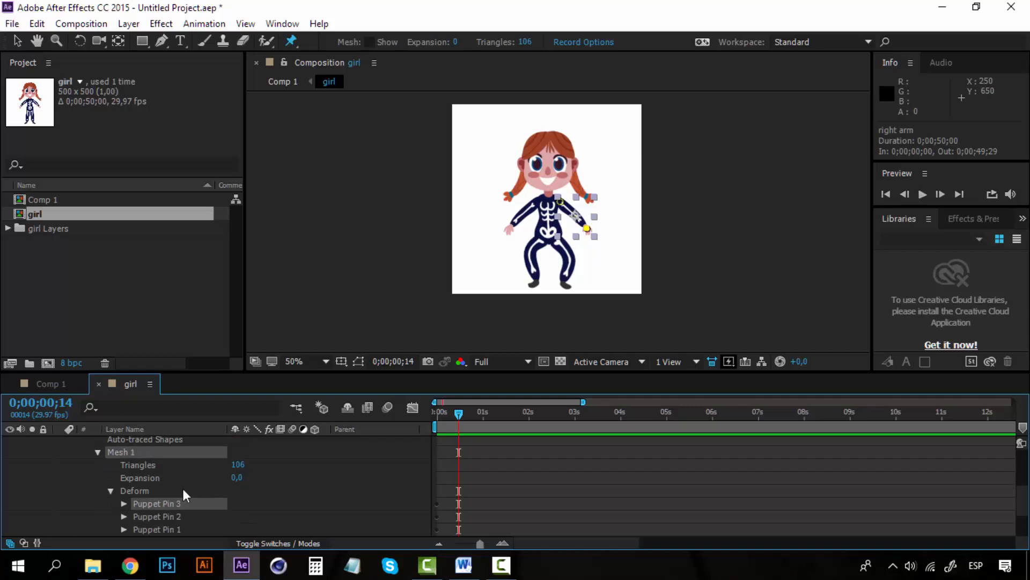
scroll(524, 293, up, 2)
scroll(546, 259, up, 2)
drag(546, 283, 472, 250)
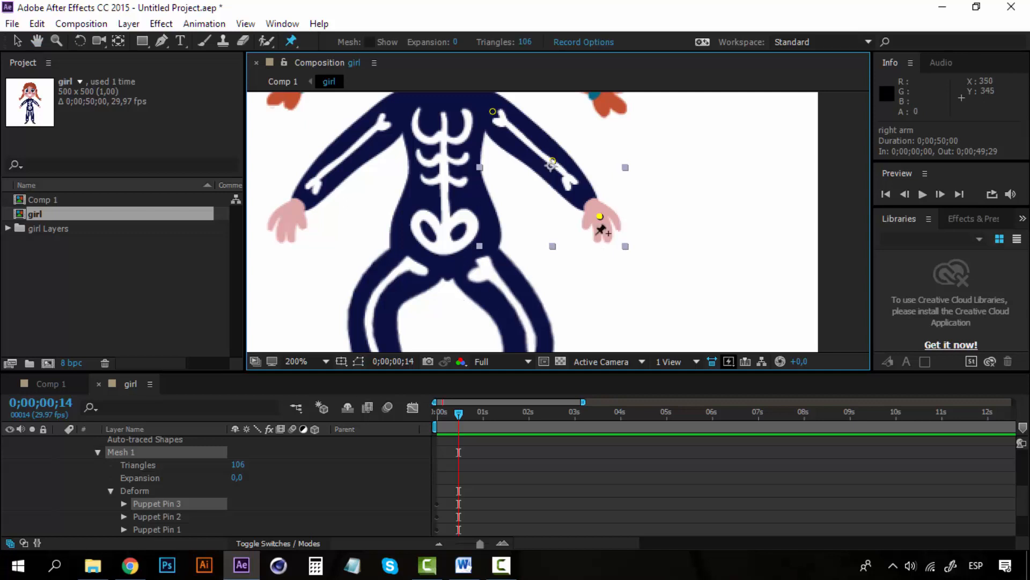
click(124, 503)
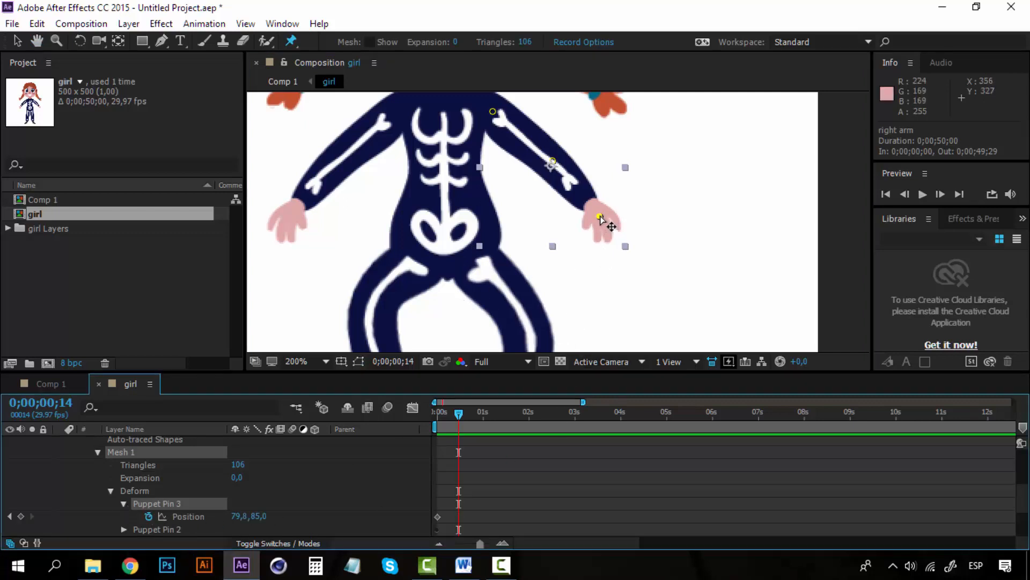
drag(601, 217, 546, 238)
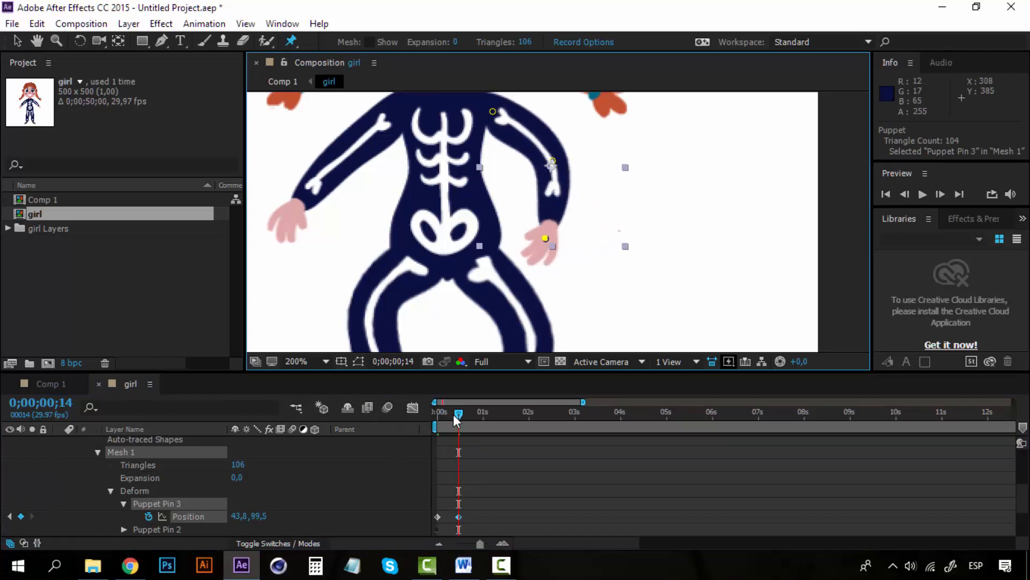
mouse_move(454, 415)
mouse_down()
mouse_move(437, 416)
mouse_move(458, 419)
mouse_up()
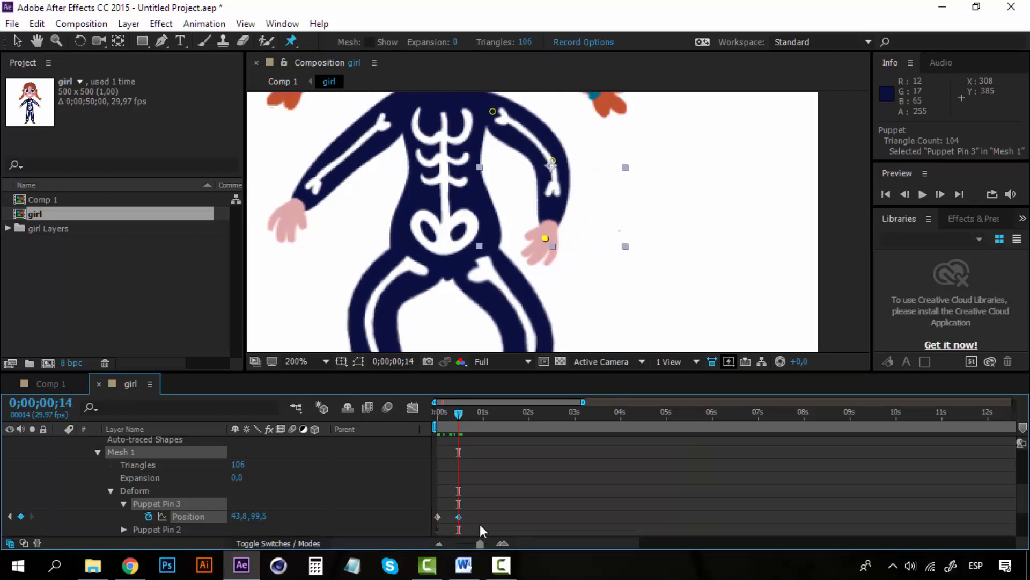
Copy the right arm's two Puppet Pin 3 Position keyframes, paste them at 0;00;01;00 and just past 2 seconds, and preview the motion
drag(475, 514, 439, 519)
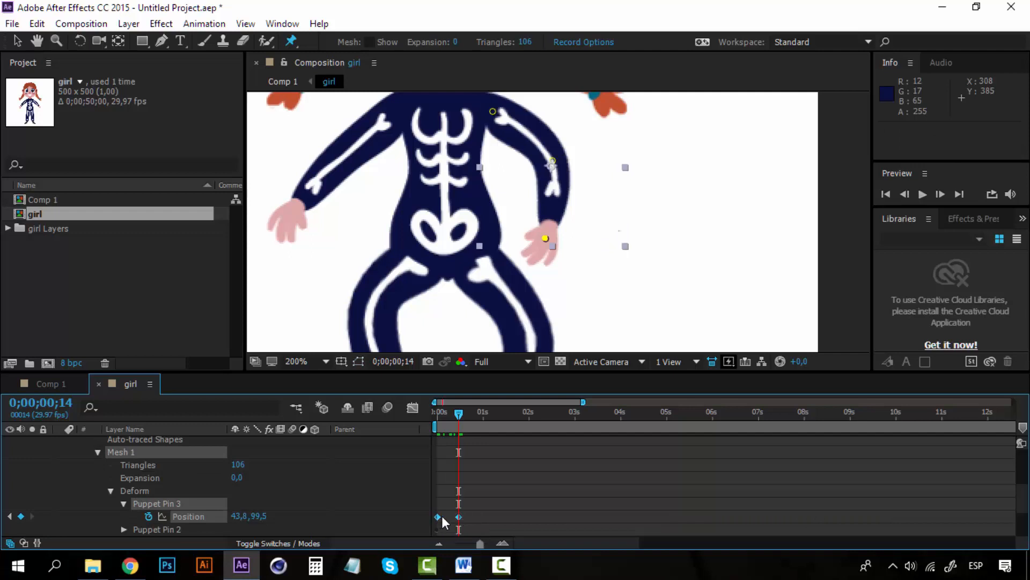
key(ctrl+c)
click(483, 415)
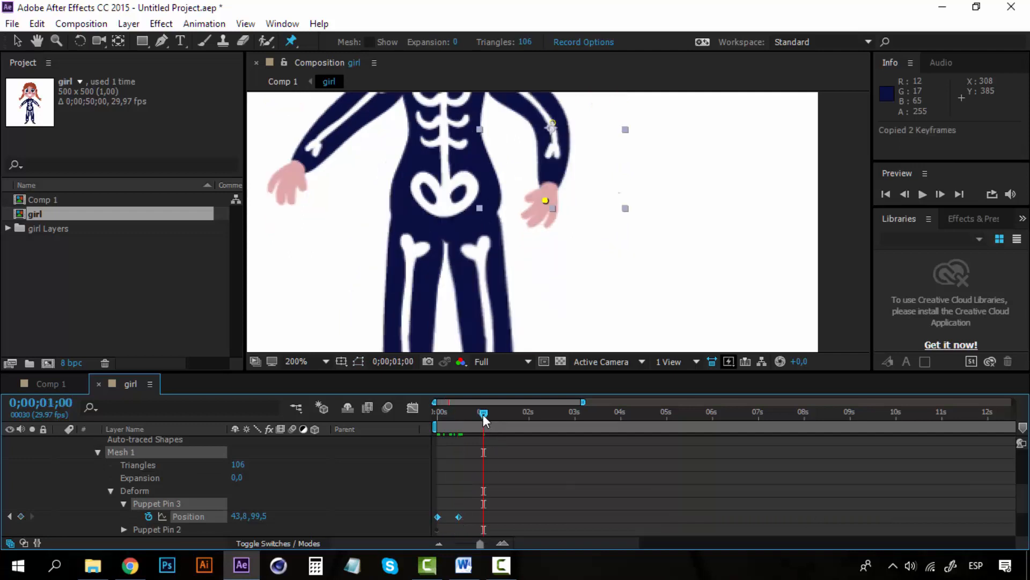
key(ctrl+v)
drag(483, 414, 423, 414)
key(ctrl+v)
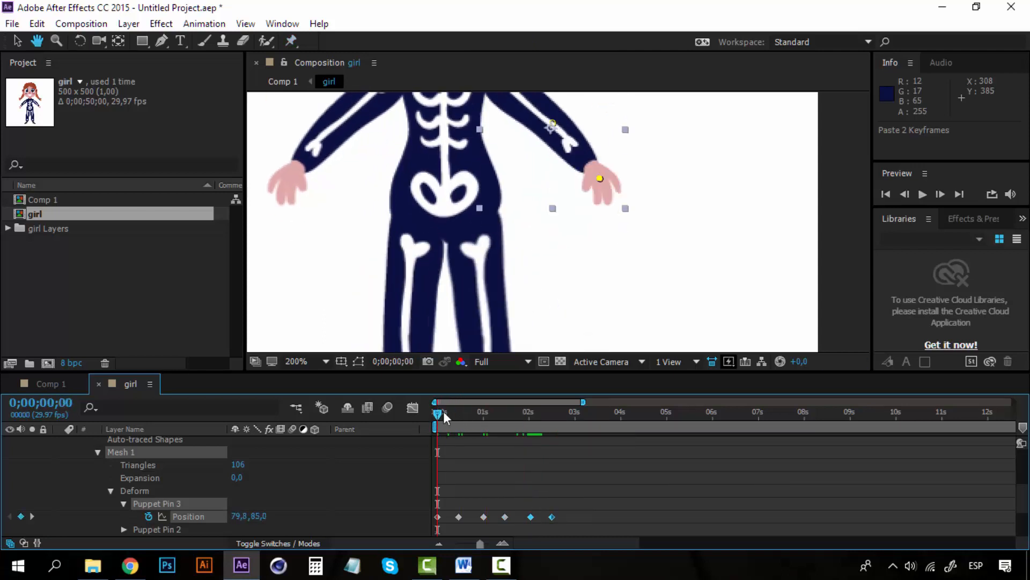
key(space)
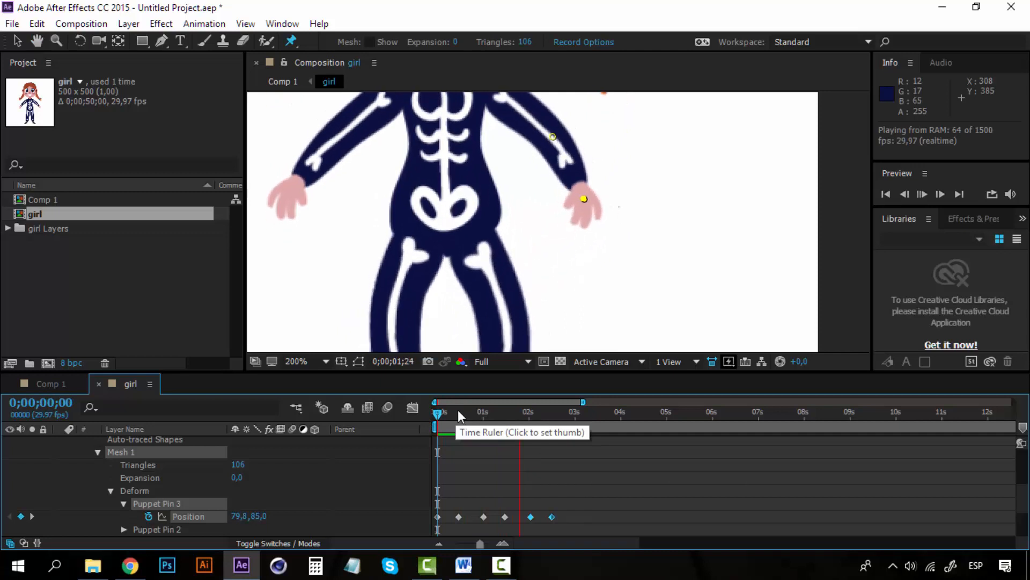
Align the right hand pin's third keyframe pair with the body's keyframe just past 2 seconds and add a keyframe at the body's last one
drag(479, 414, 535, 418)
scroll(546, 484, up, 3)
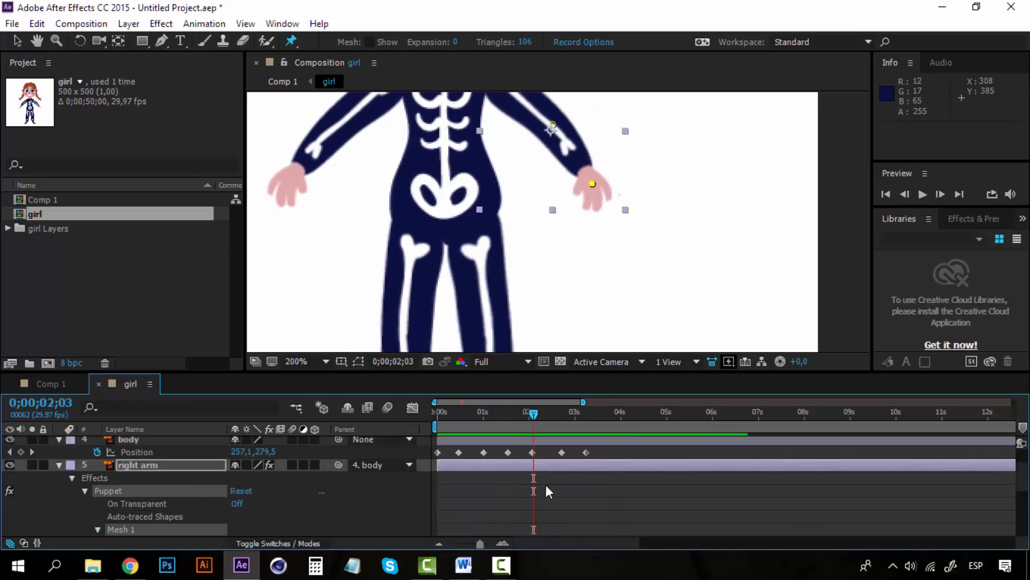
scroll(547, 473, up, 3)
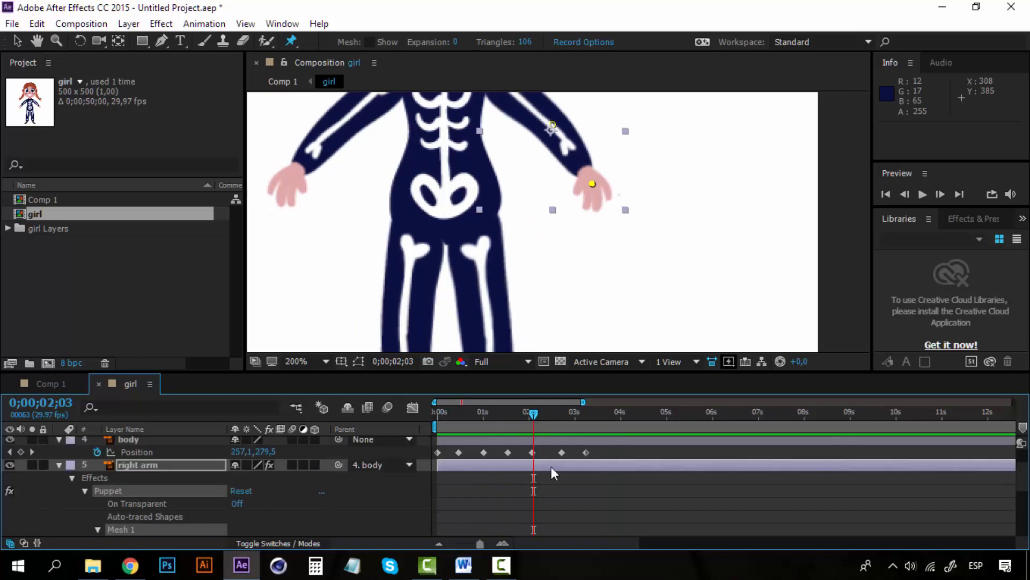
click(561, 415)
scroll(546, 478, down, 13)
scroll(546, 478, up, 3)
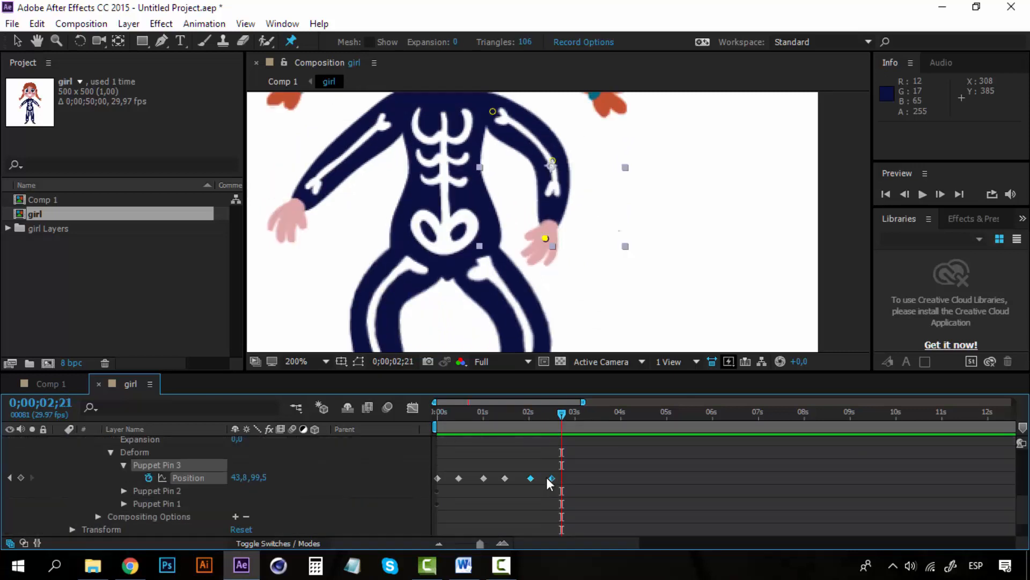
scroll(546, 478, up, 4)
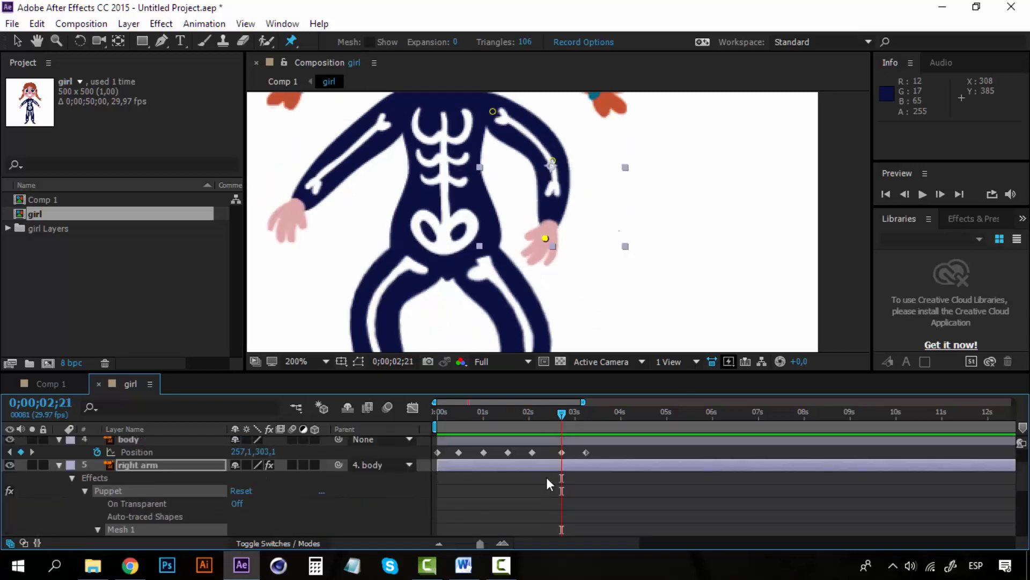
scroll(546, 478, down, 9)
scroll(536, 470, up, 3)
Preview the right arm's swing together with the body bob from the start of the composition
key(Home)
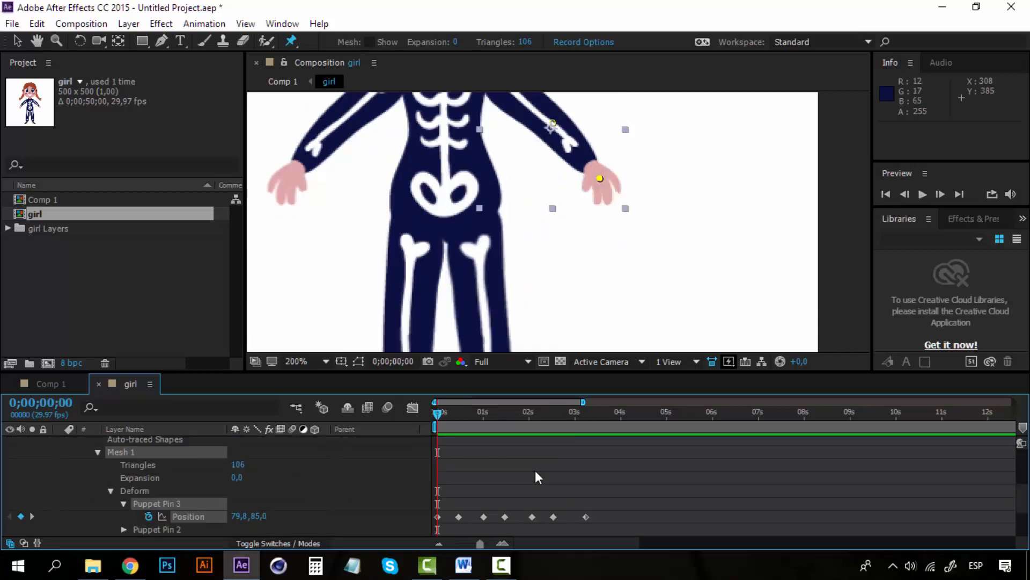
key(space)
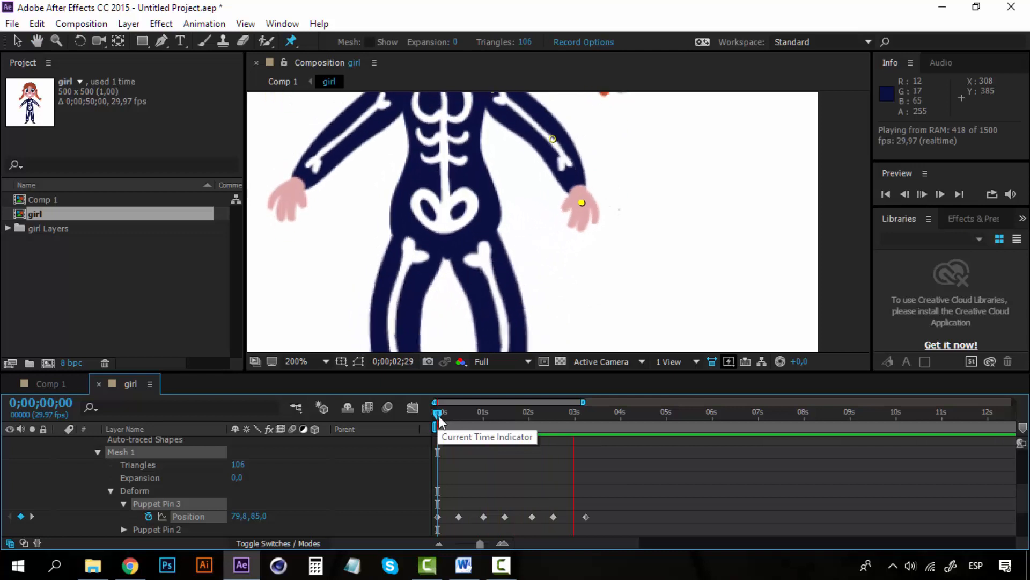
key(space)
click(440, 415)
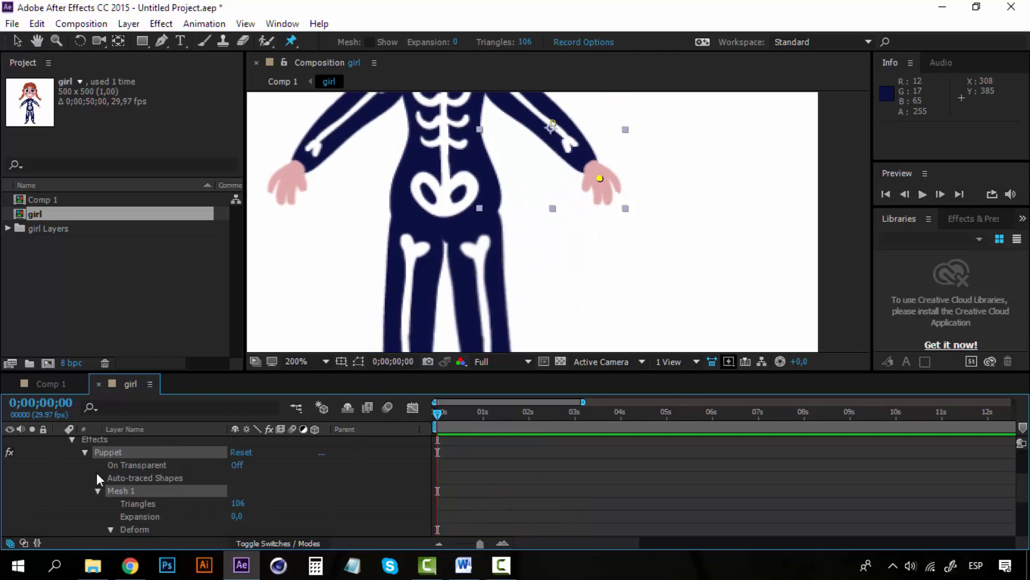
Collapse the right arm layer and expand the left arm's Puppet mesh down to Puppet Pin 3's Position property
scroll(97, 462, up, 1)
scroll(83, 467, up, 1)
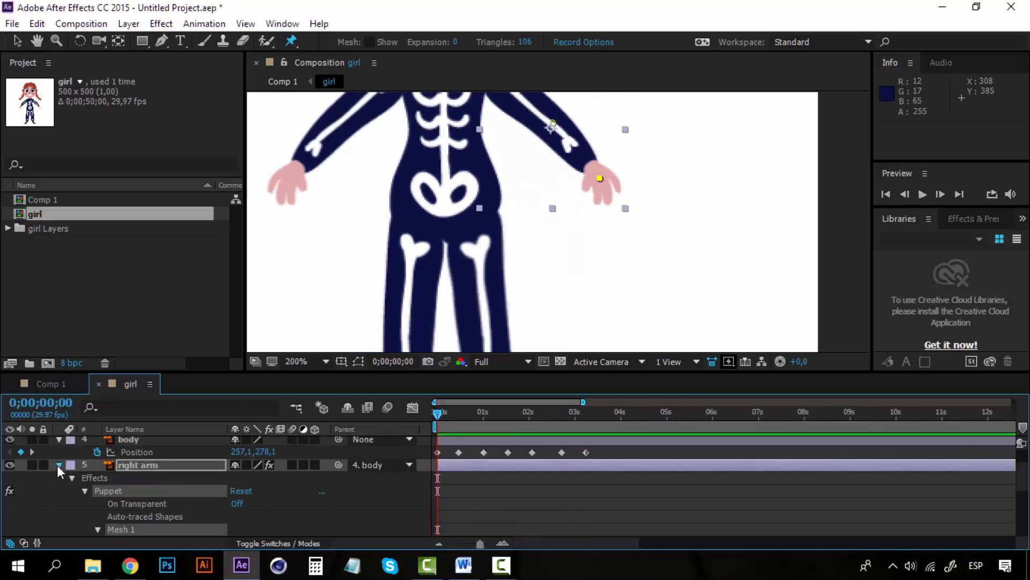
click(58, 465)
click(59, 503)
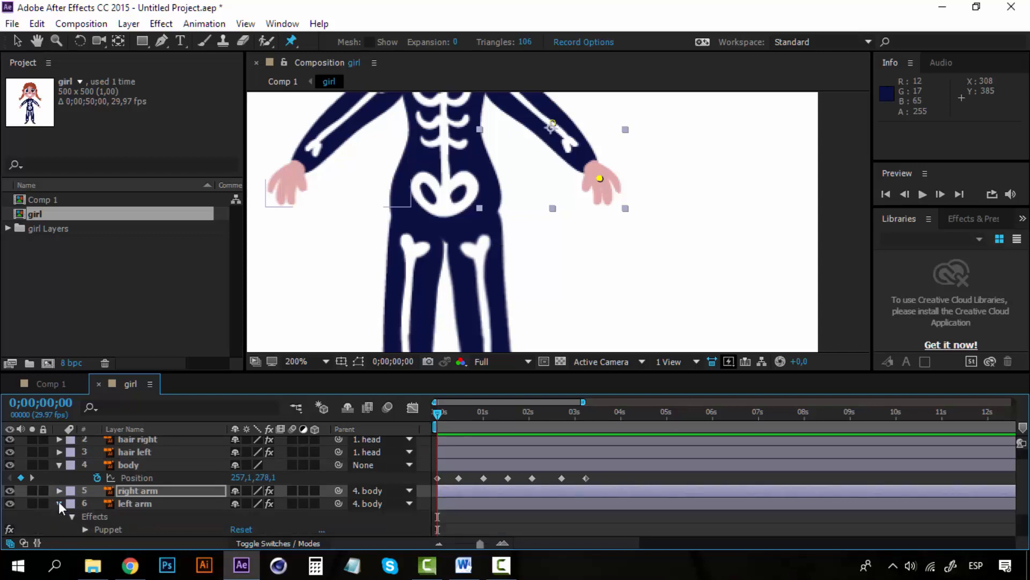
scroll(63, 504, down, 2)
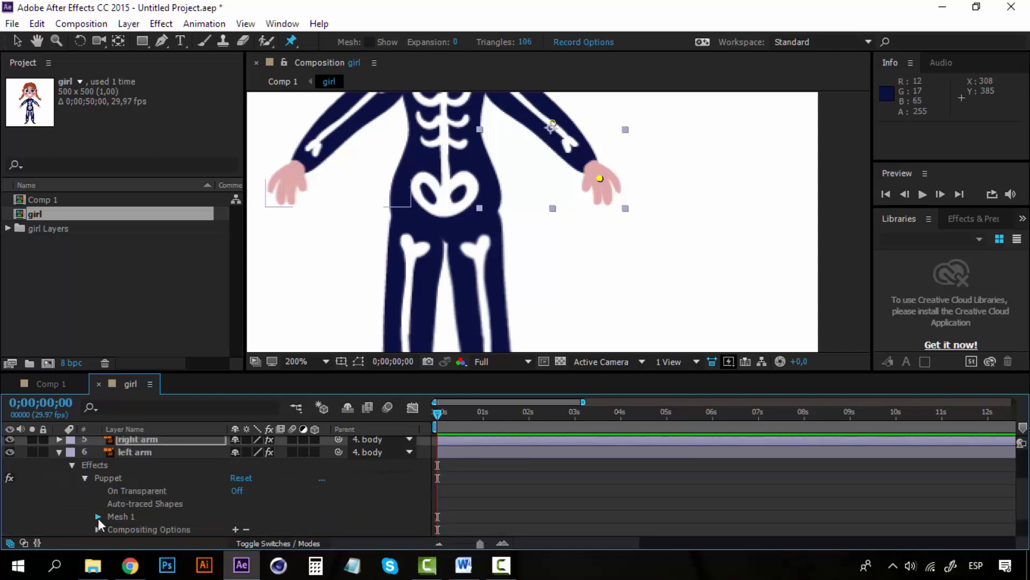
click(98, 516)
scroll(99, 517, down, 2)
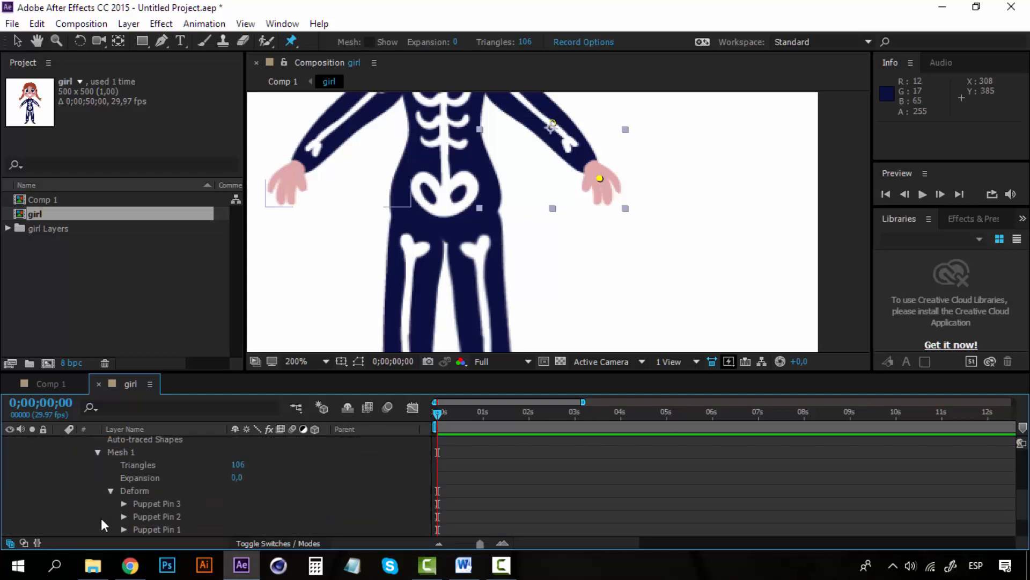
click(124, 504)
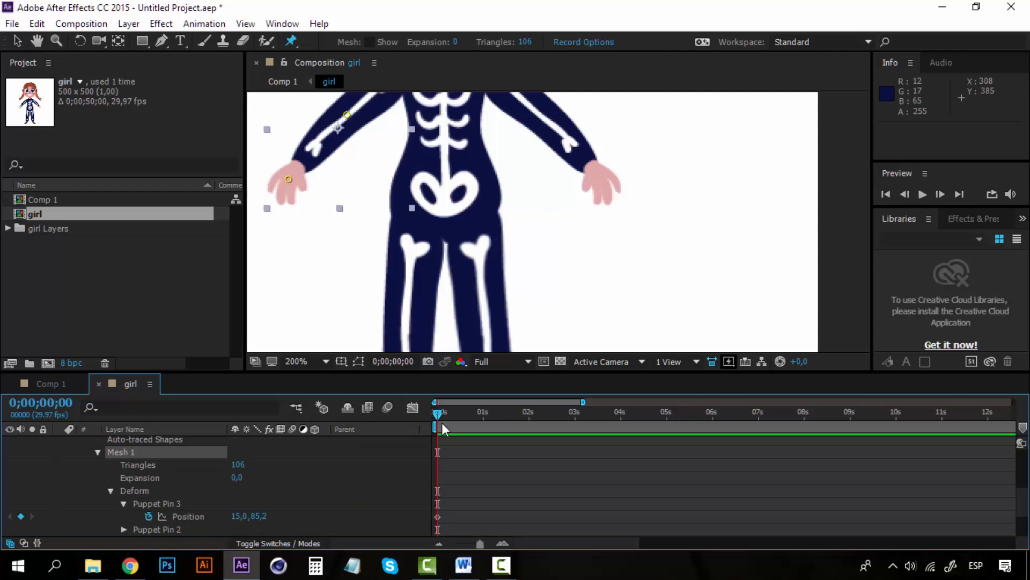
Bend the left arm inward at the body's second keyframe, 0;00;00;14, by moving its hand pin to about 48.5, 98.2
drag(436, 414, 439, 413)
scroll(461, 462, up, 4)
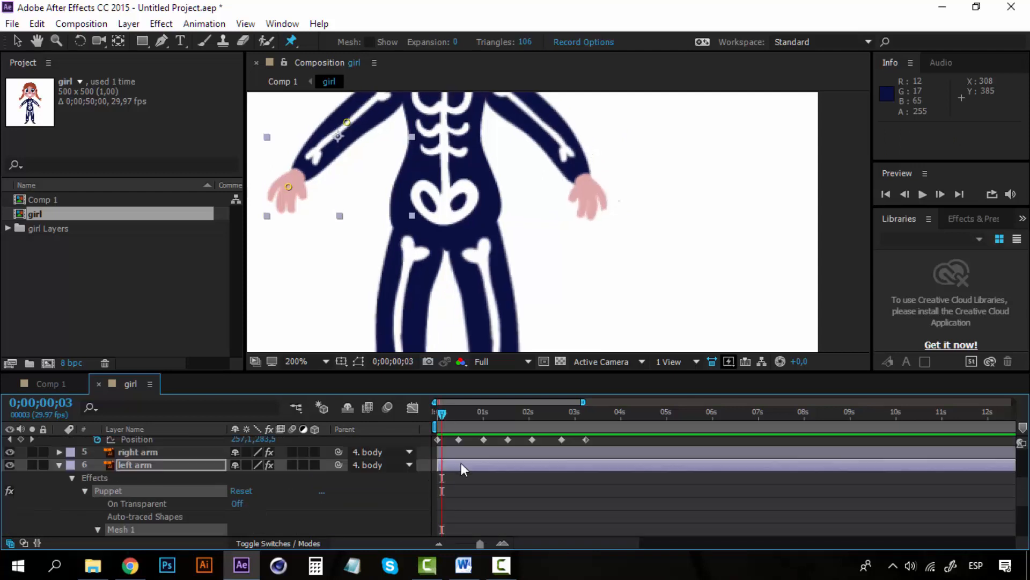
click(459, 413)
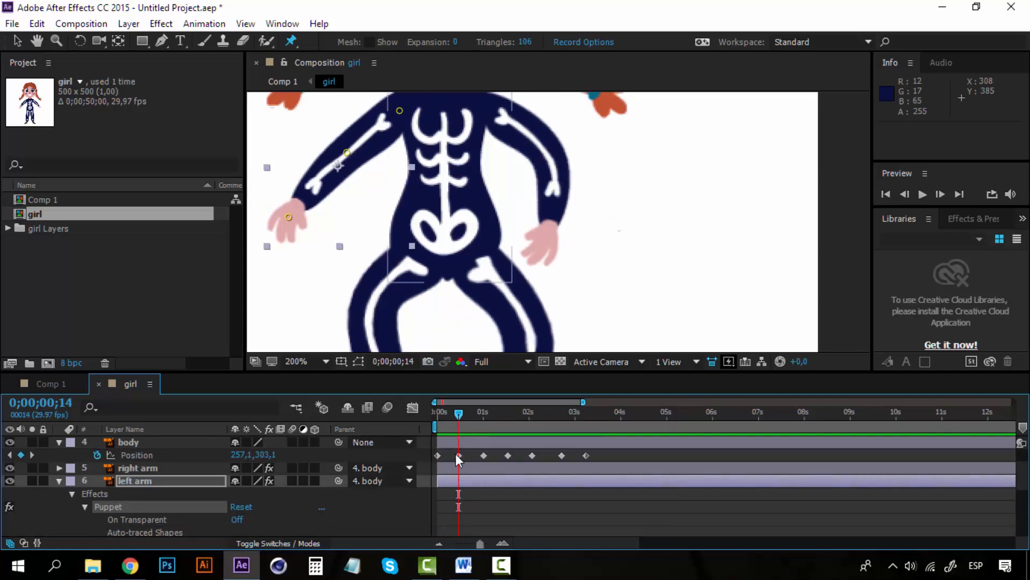
mouse_move(456, 455)
scroll(454, 492, down, 4)
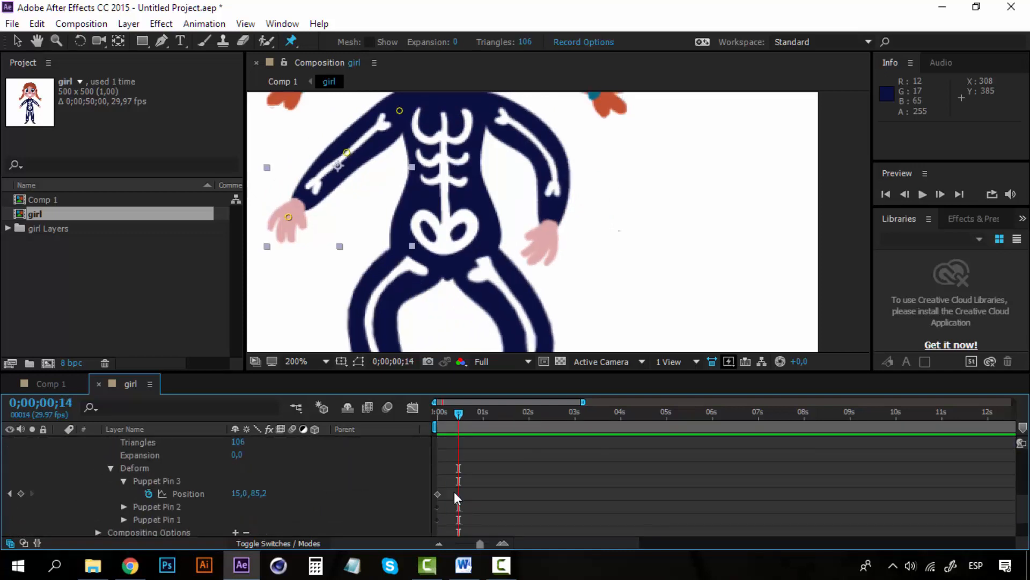
drag(295, 226, 338, 239)
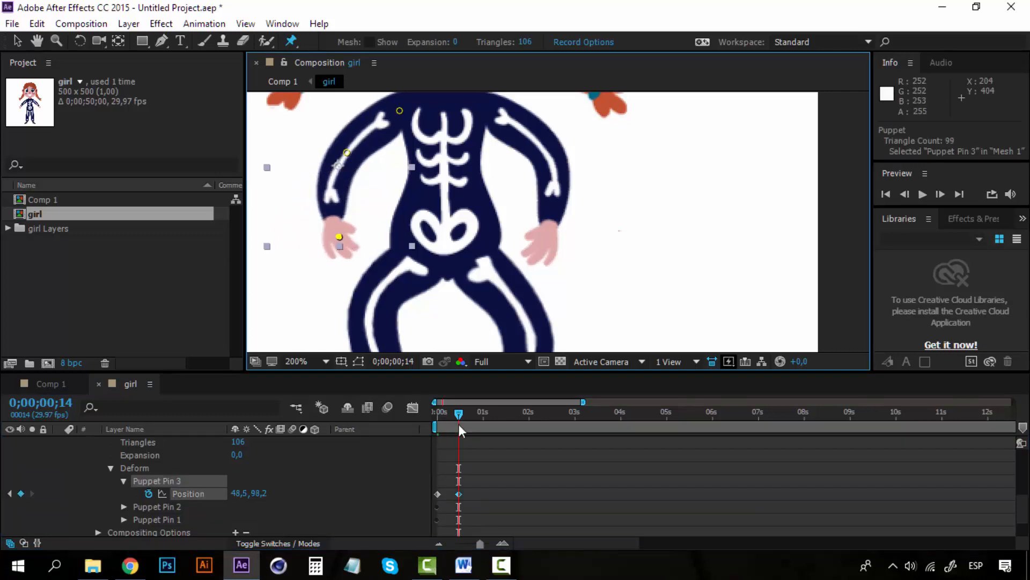
Copy the left arm's two Puppet Pin 3 Position keyframes and paste them at the body's third keyframe, 0;00;01;00
click(437, 494)
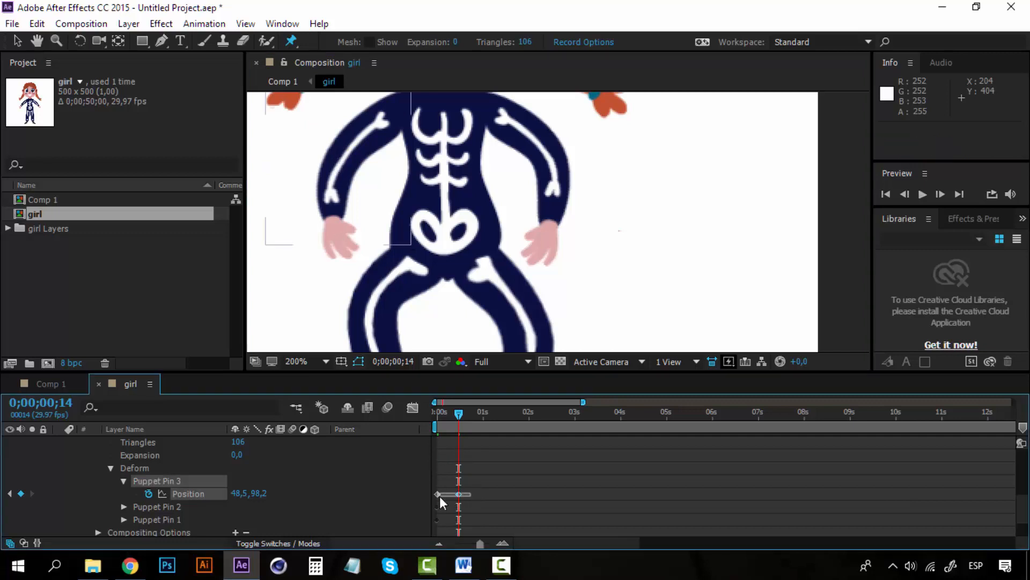
key(ctrl+c)
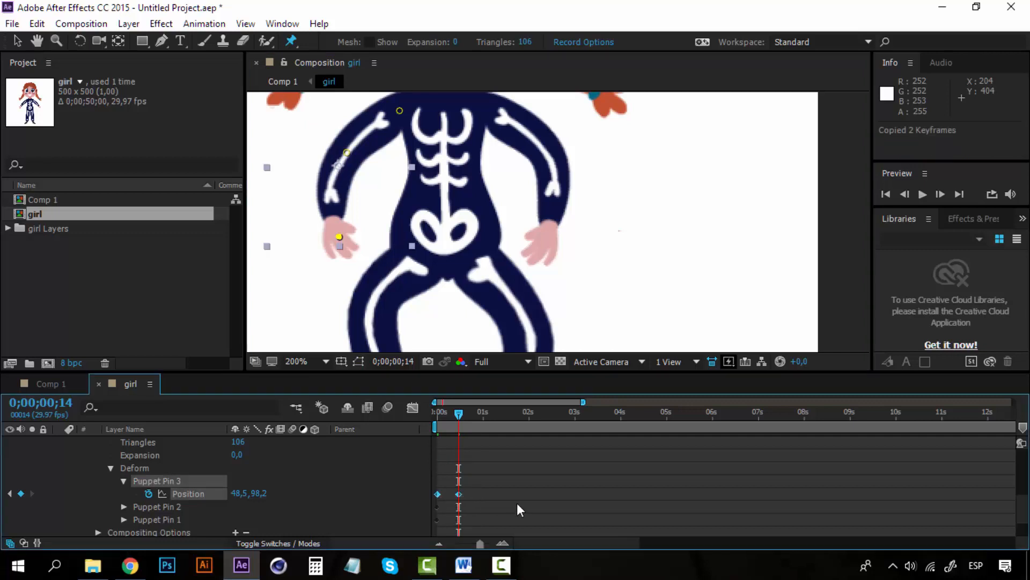
scroll(517, 503, up, 4)
drag(480, 412, 483, 414)
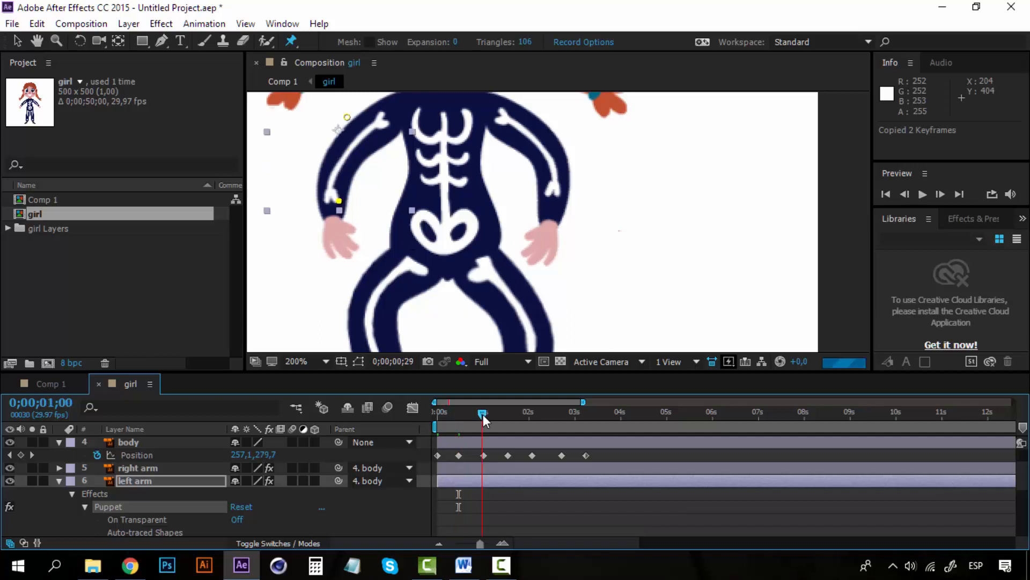
scroll(500, 497, down, 5)
key(ctrl+v)
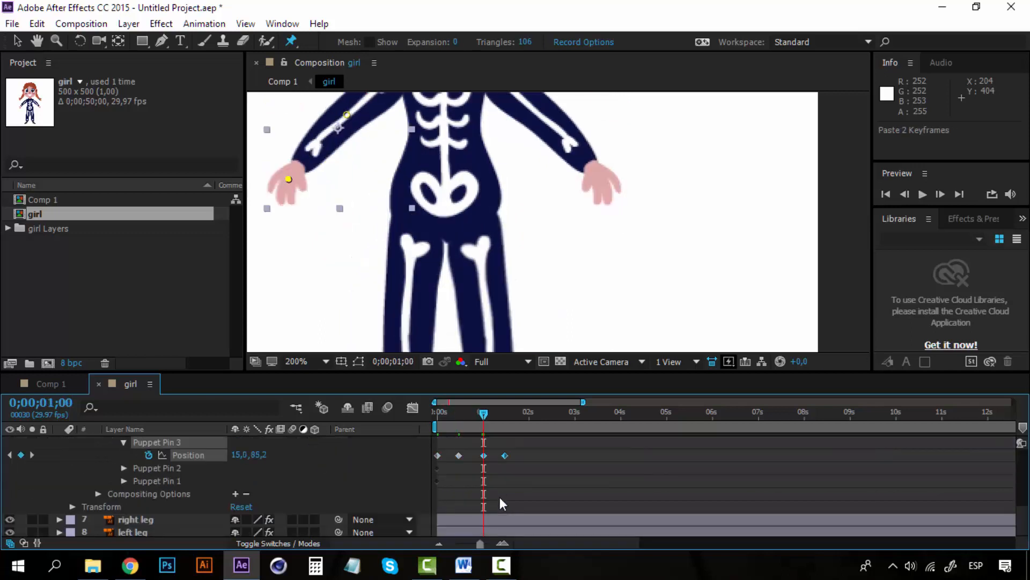
Paste the left hand pin's two copied keyframes again at the body's fifth keyframe, 0;00;02;02
scroll(500, 497, up, 5)
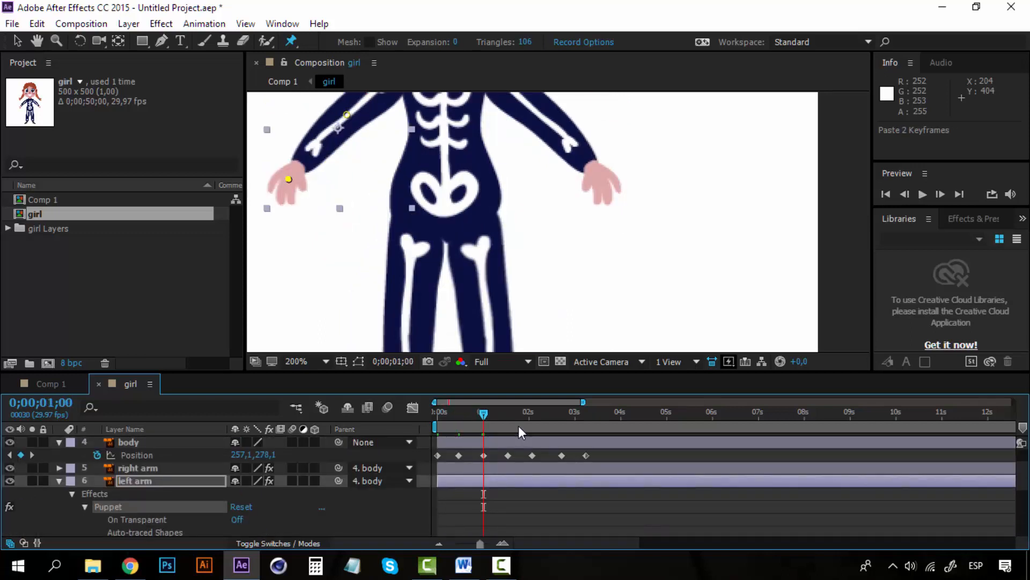
click(503, 411)
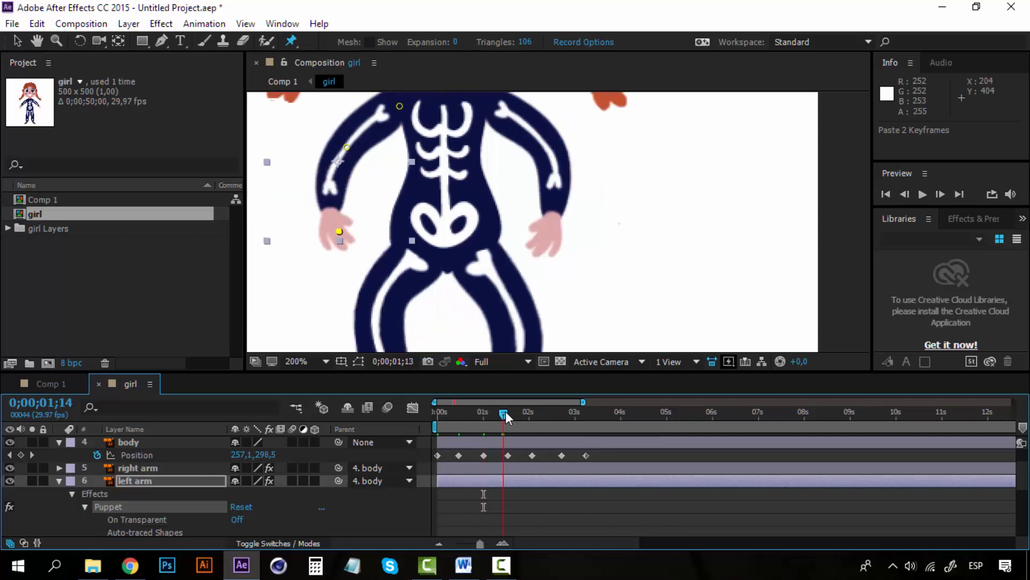
drag(505, 411, 533, 413)
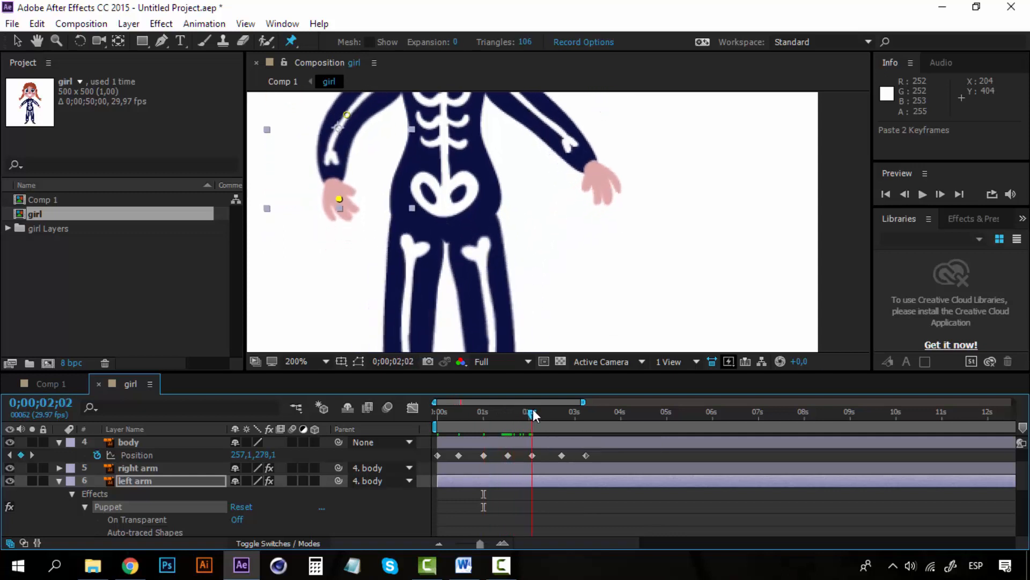
scroll(521, 481, down, 3)
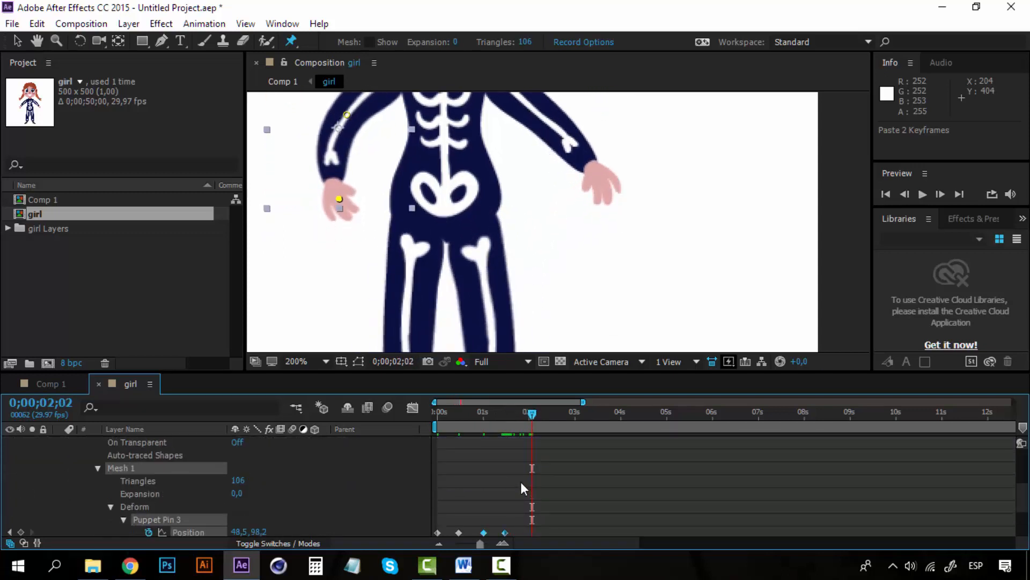
key(ctrl+v)
scroll(522, 485, up, 3)
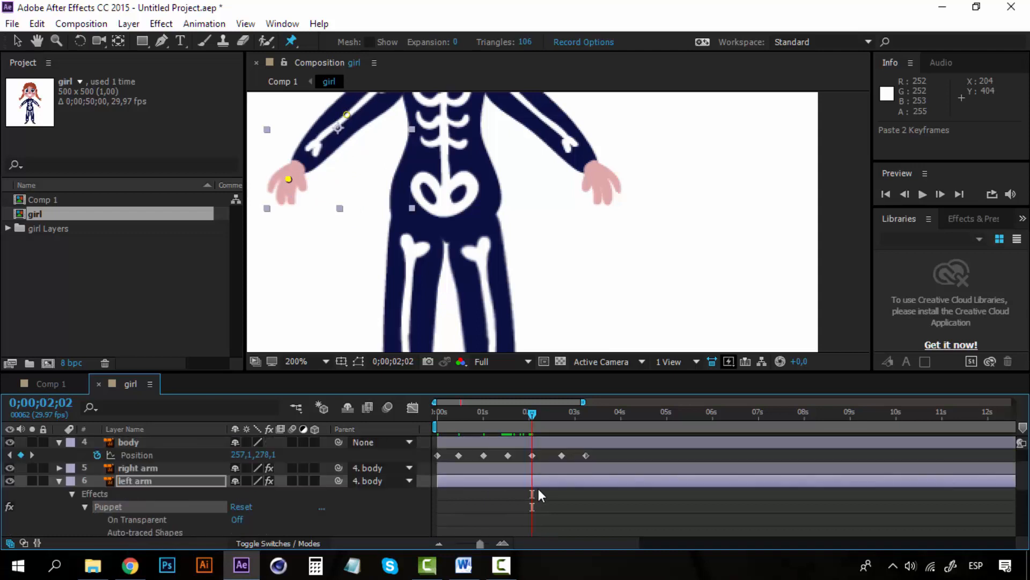
Add a closing Position keyframe to the left arm's hand pin near the body's last keyframe
click(561, 414)
scroll(550, 495, down, 3)
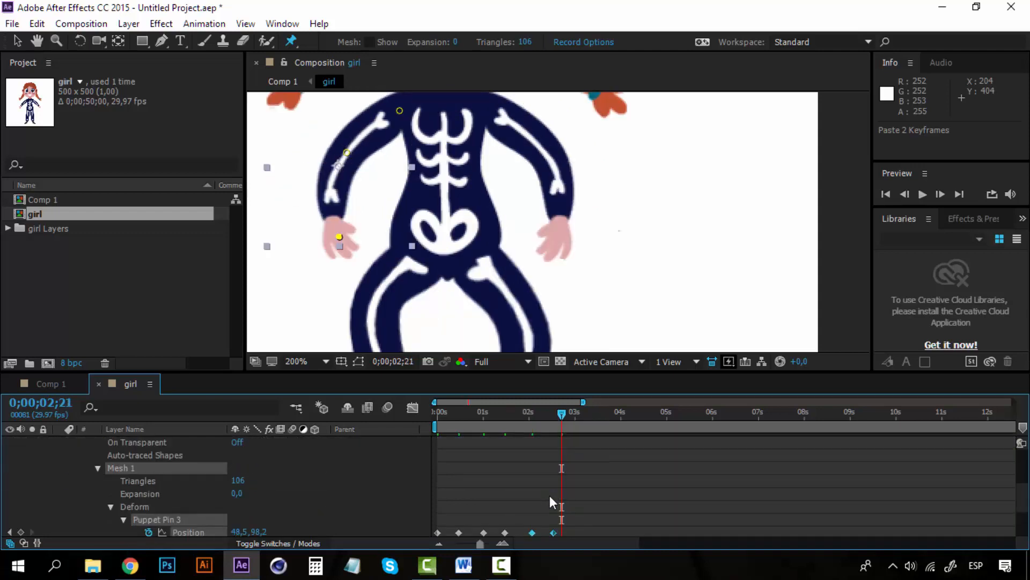
scroll(550, 499, down, 1)
key(ctrl+v)
Play the animation from the first frame to check the left arm's swing against the body
key(Home)
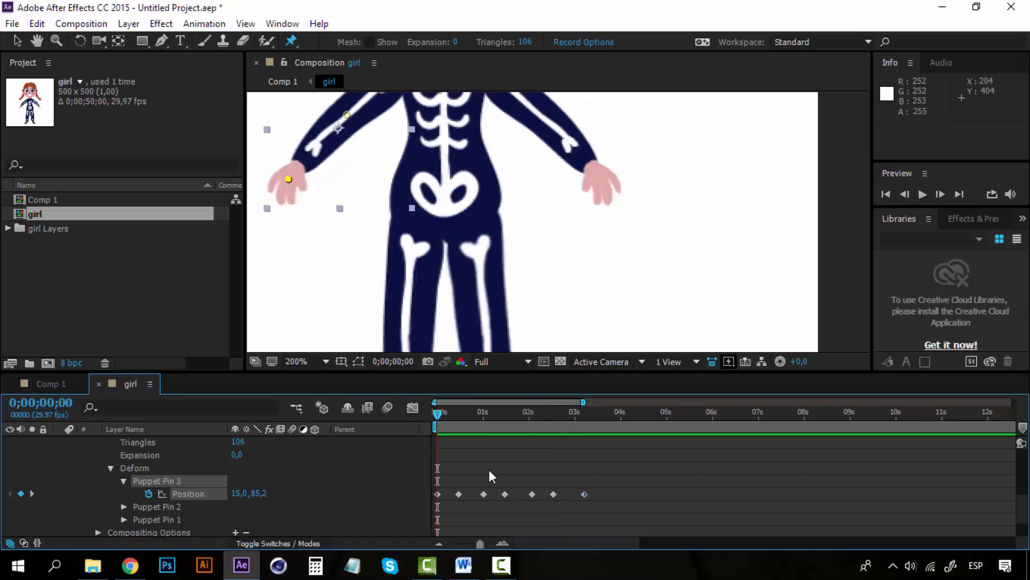
scroll(474, 191, down, 1)
scroll(475, 192, down, 1)
key(space)
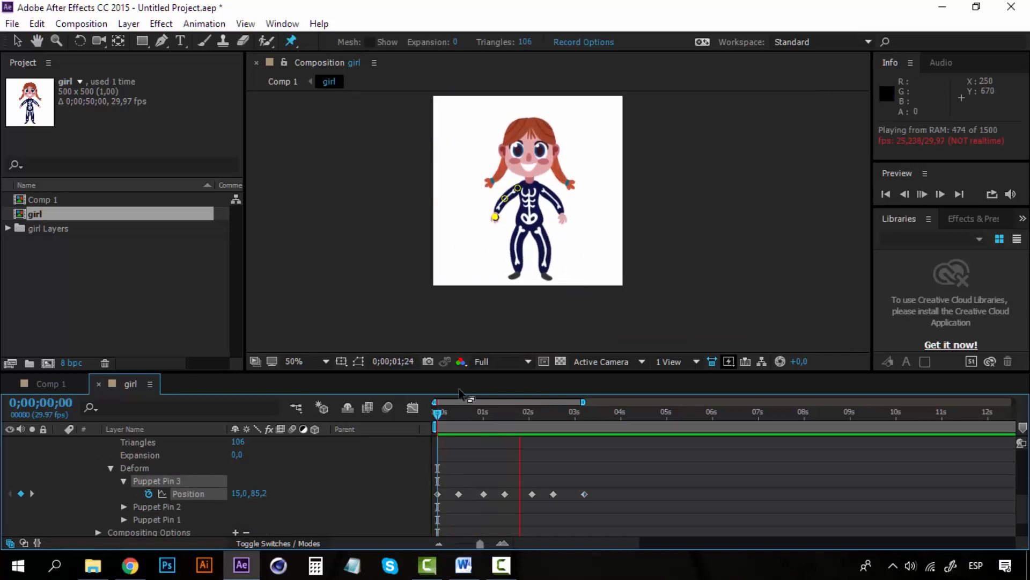
key(space)
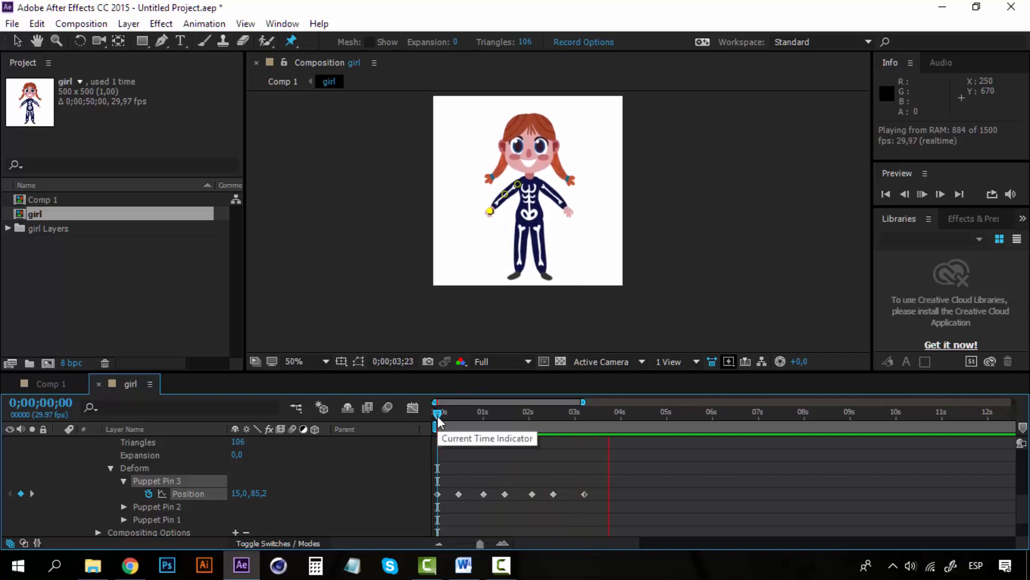
Collapse the left arm layer and expand the hair right layer's Puppet mesh down to its Deform pins
scroll(98, 475, up, 5)
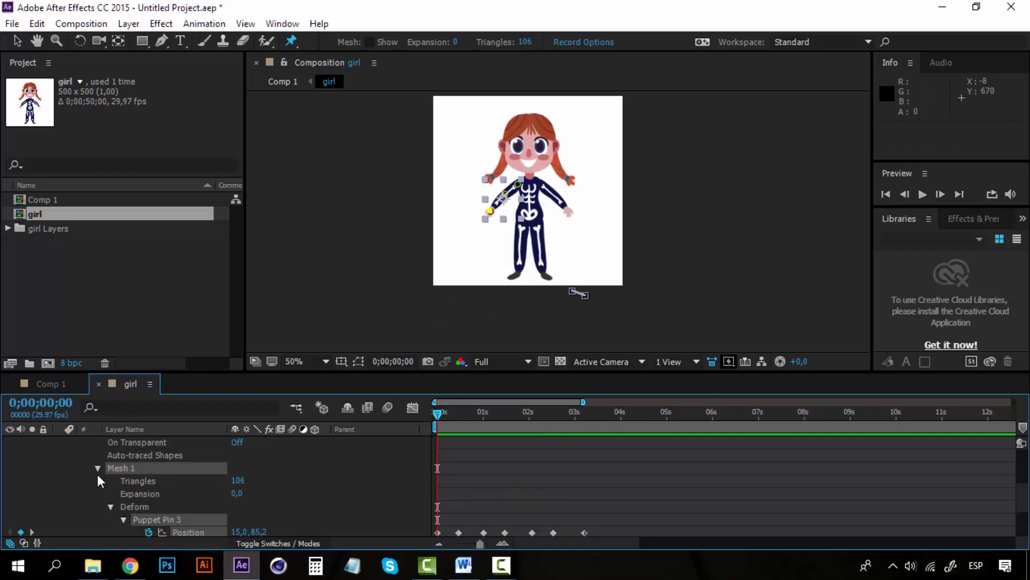
click(59, 481)
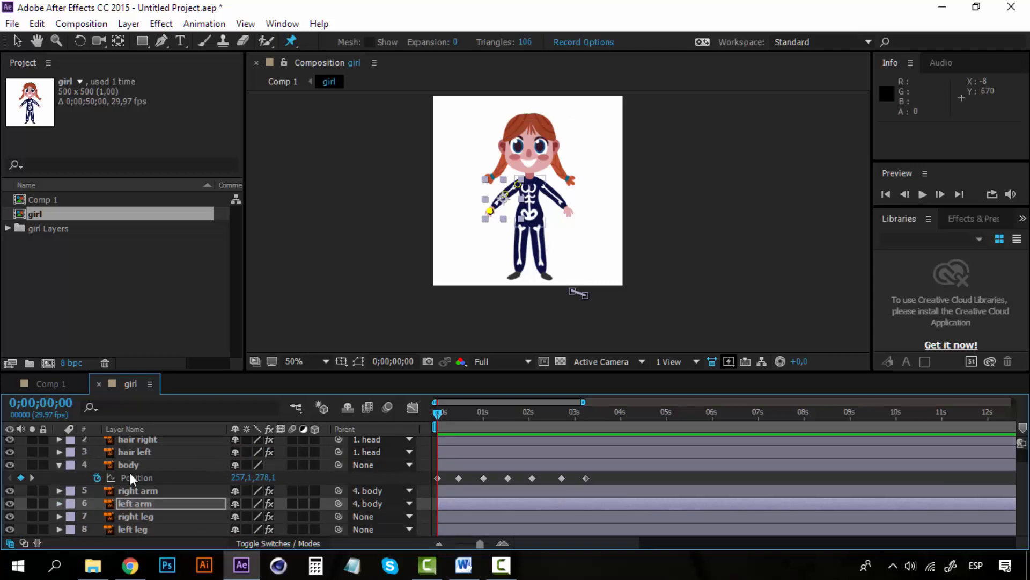
scroll(130, 472, up, 1)
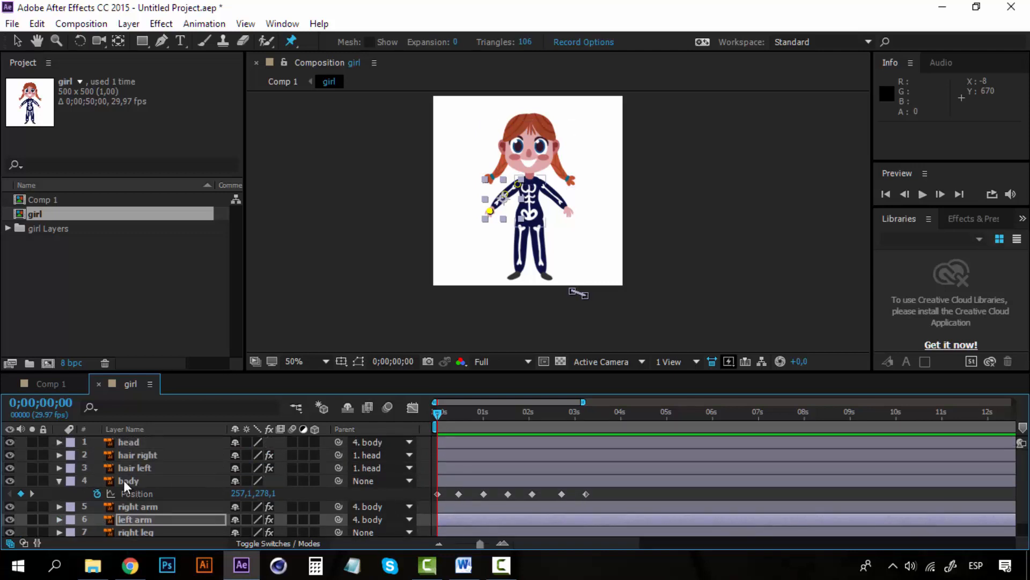
click(60, 455)
click(98, 506)
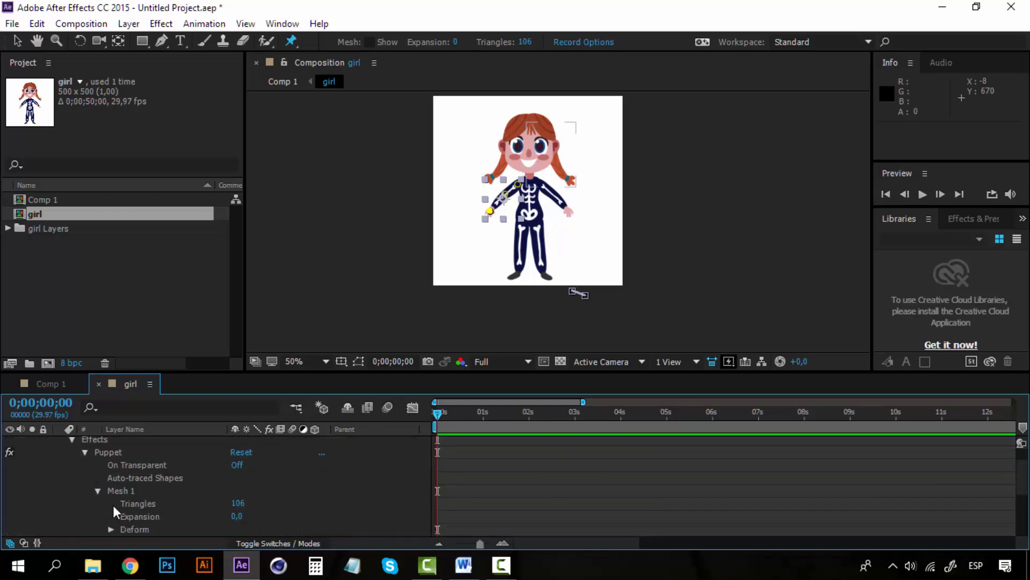
click(111, 530)
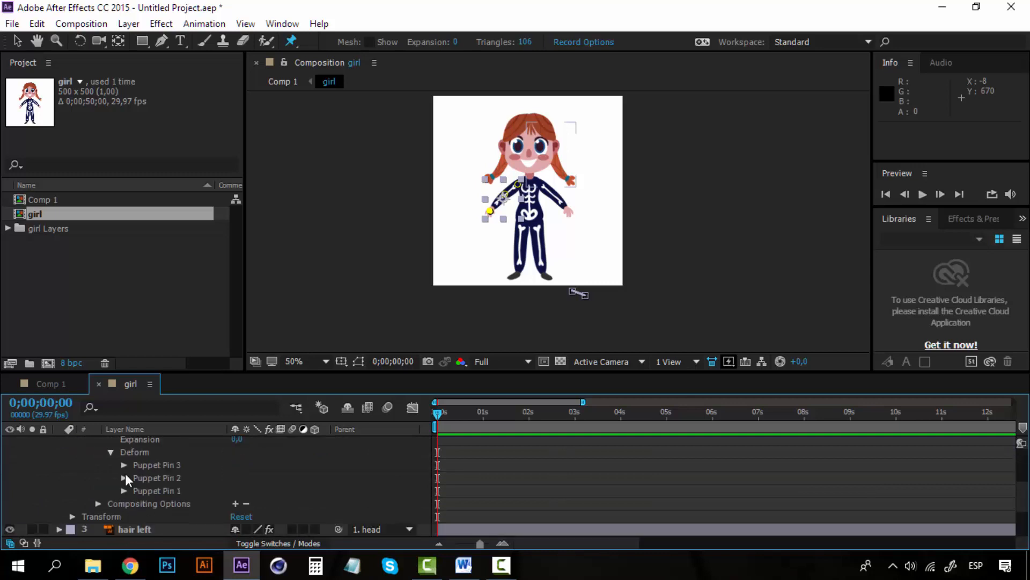
scroll(456, 476, down, 3)
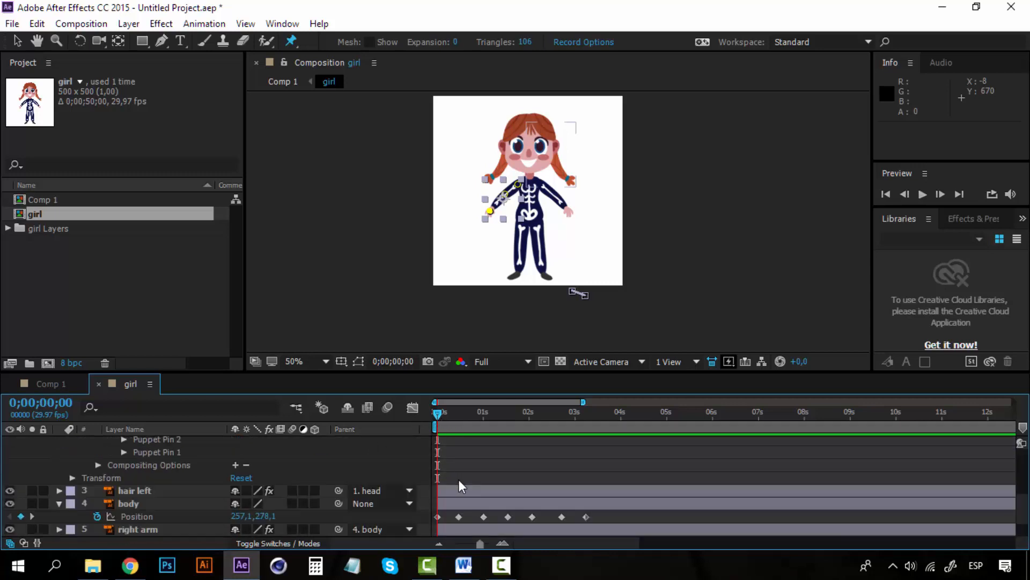
At the body's second keyframe, 0;00;00;14, swing the right braid outward by moving its tip pin to about 131.3, 98.2
drag(438, 413, 458, 414)
key(period)
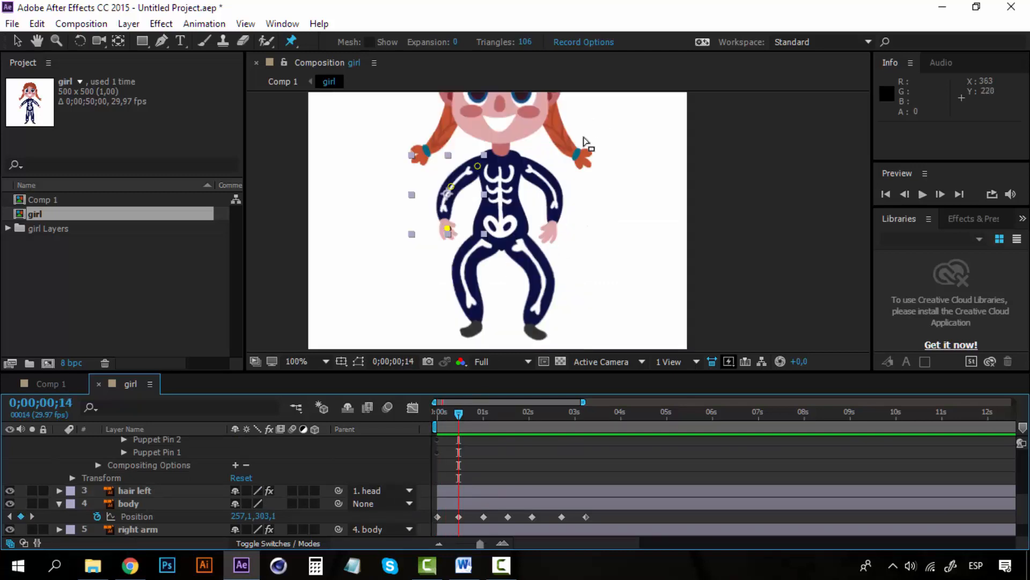
scroll(161, 480, up, 5)
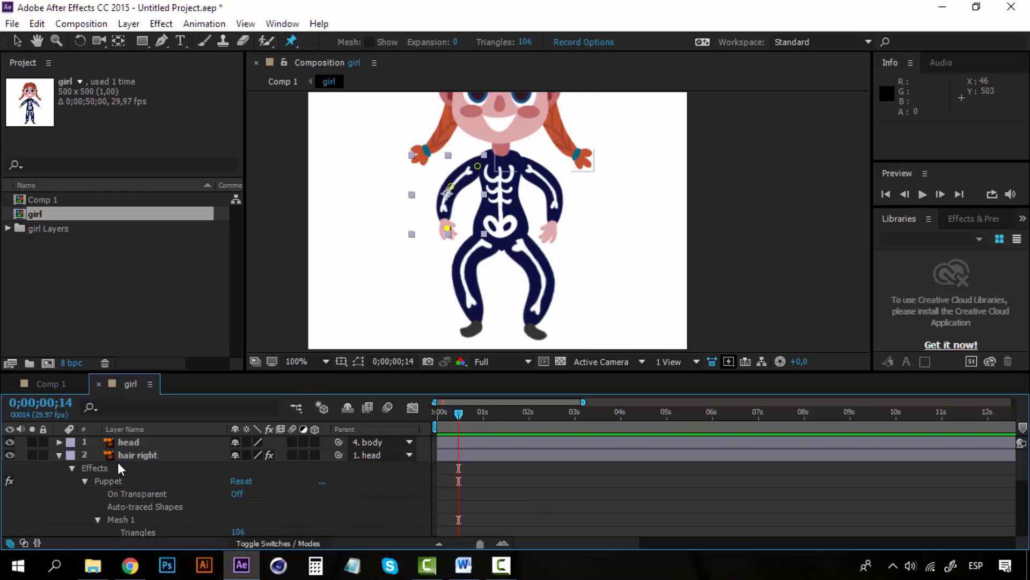
click(129, 455)
scroll(131, 517, down, 1)
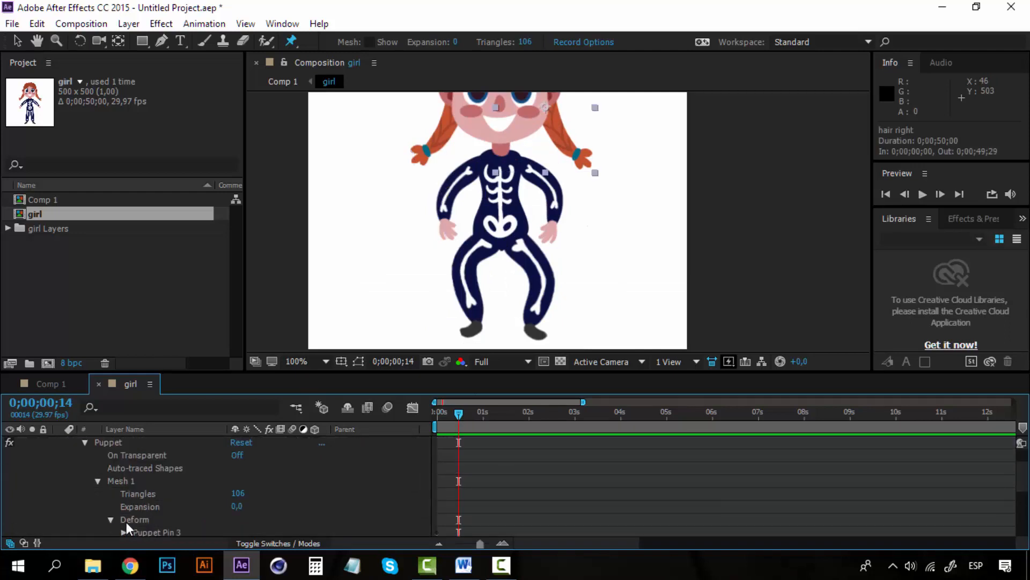
click(136, 518)
click(147, 529)
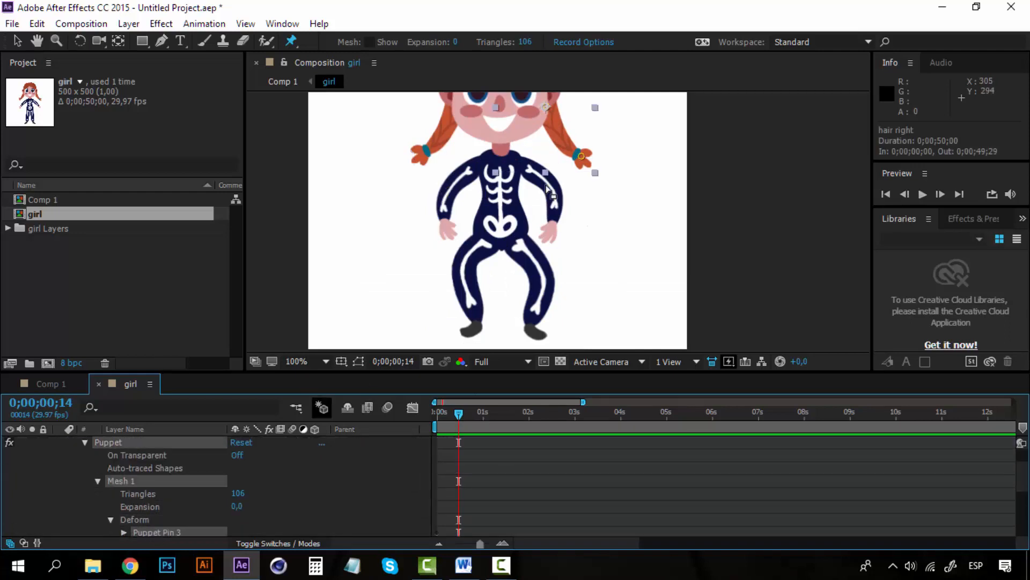
key(space)
drag(545, 192, 511, 291)
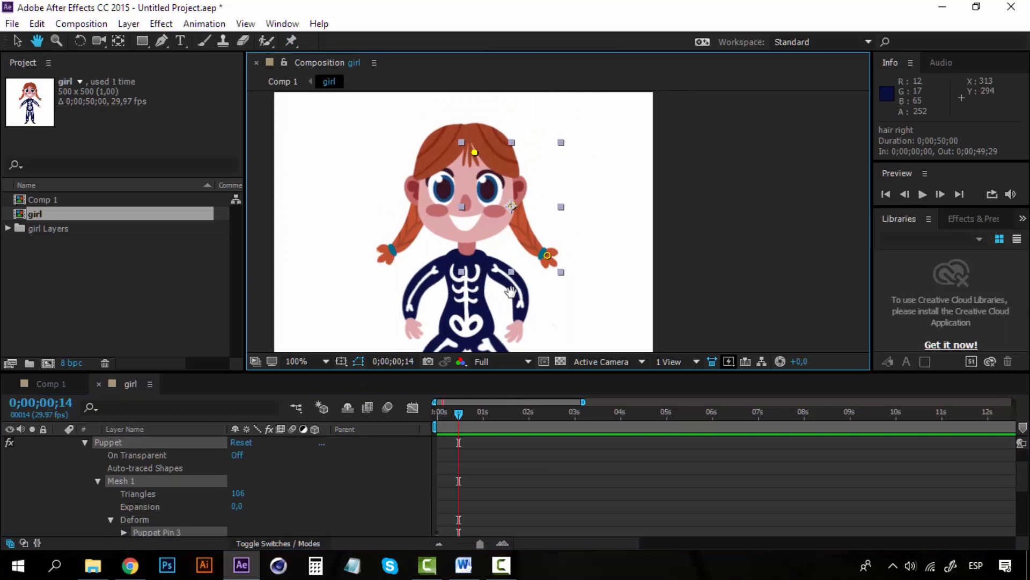
click(546, 256)
drag(550, 245, 560, 217)
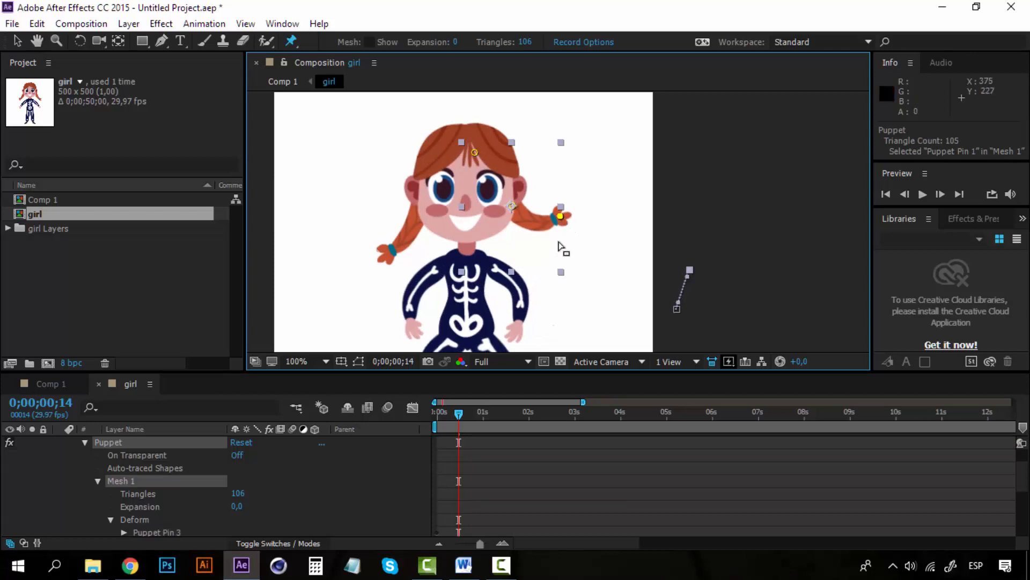
Copy the right braid's two Puppet Pin 1 Position keyframes and paste them at the body's third keyframe, 0;00;01;00
scroll(182, 509, down, 3)
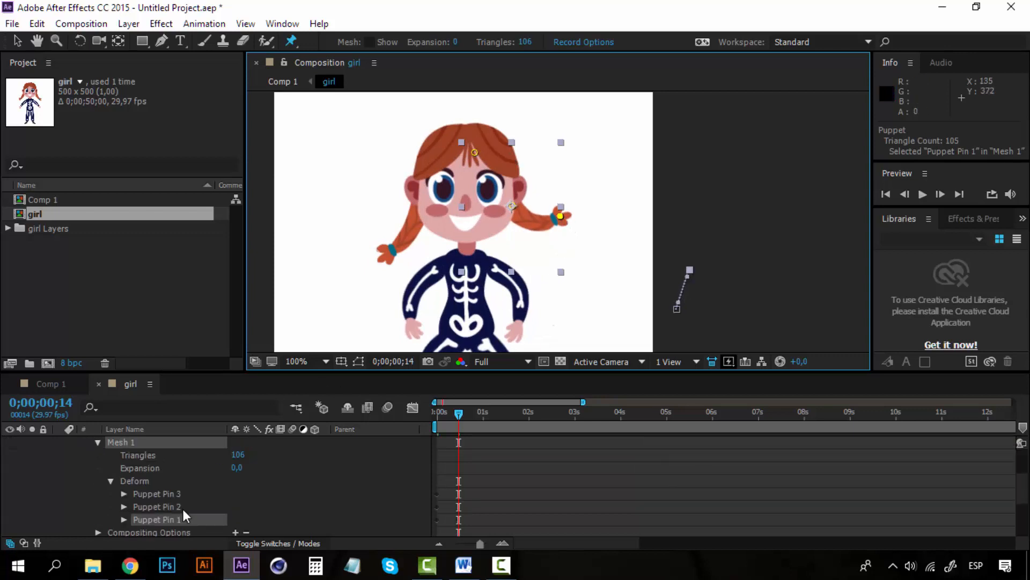
scroll(180, 506, up, 1)
click(124, 516)
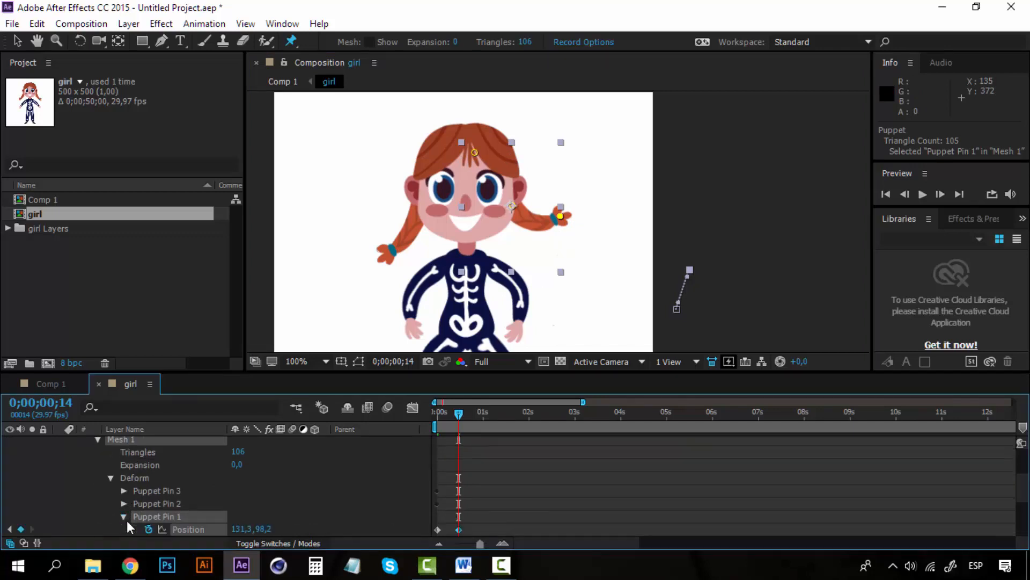
scroll(565, 525, down, 2)
drag(480, 488, 432, 494)
key(ctrl+c)
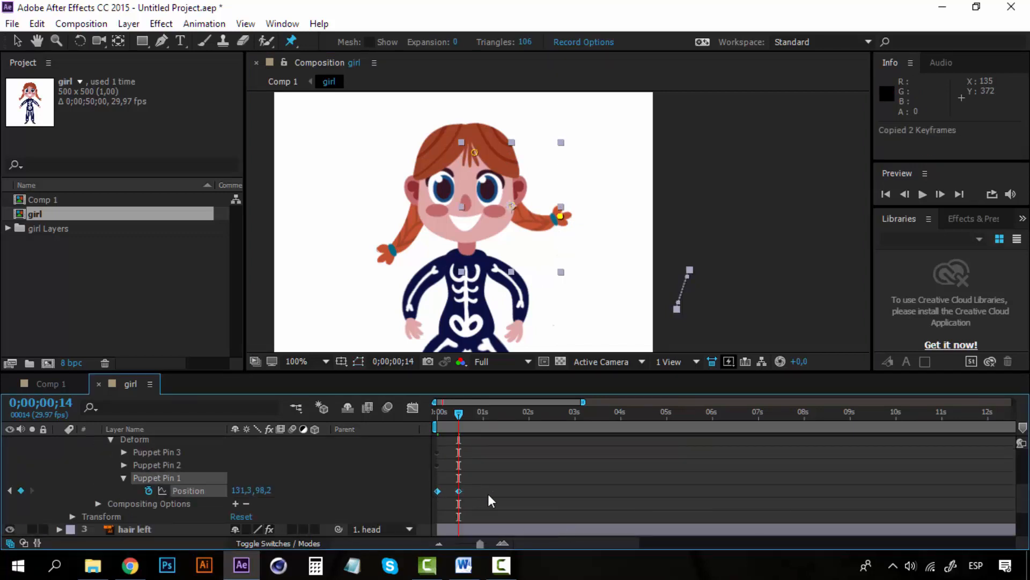
scroll(495, 492, up, 4)
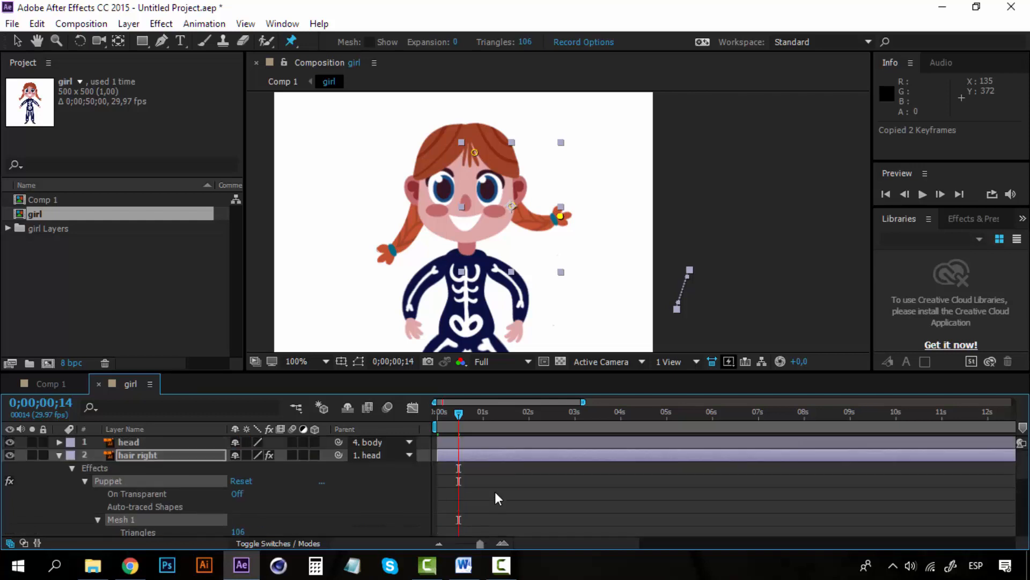
scroll(494, 491, down, 2)
scroll(494, 492, down, 3)
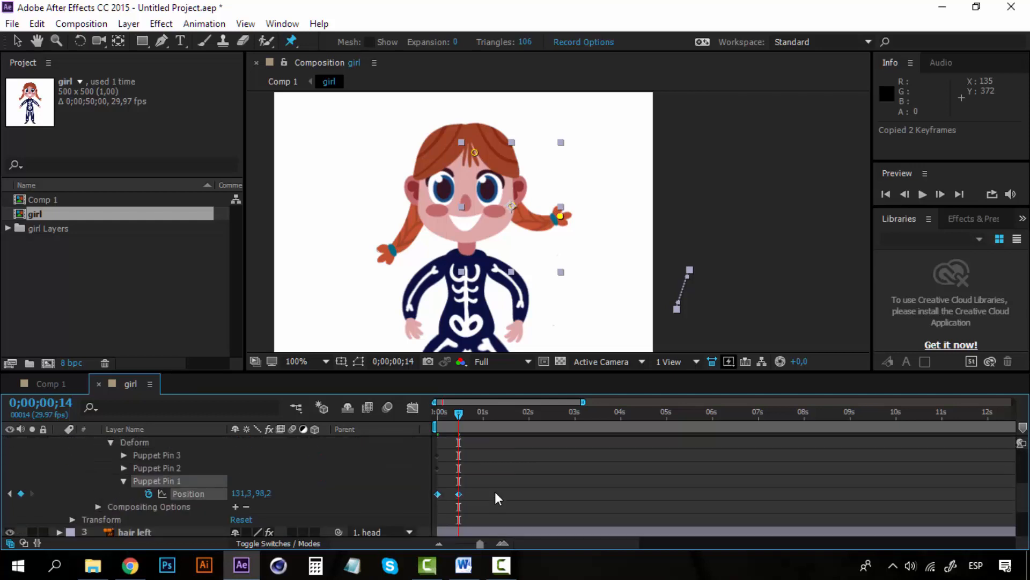
click(485, 413)
drag(485, 413, 483, 413)
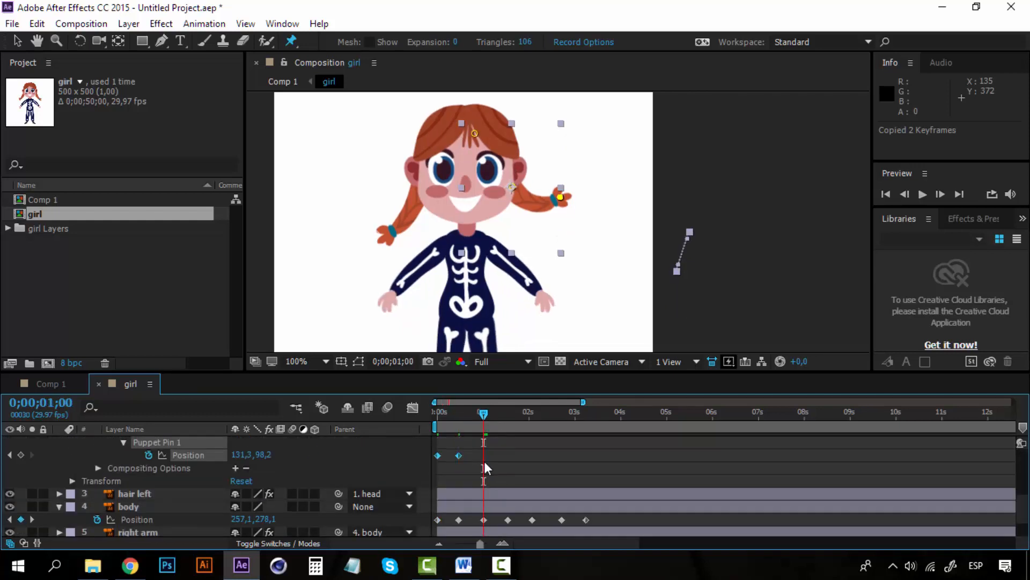
key(ctrl+v)
Paste the right braid pin's two copied keyframes again at the body's fifth keyframe, 0;00;02;02
click(531, 414)
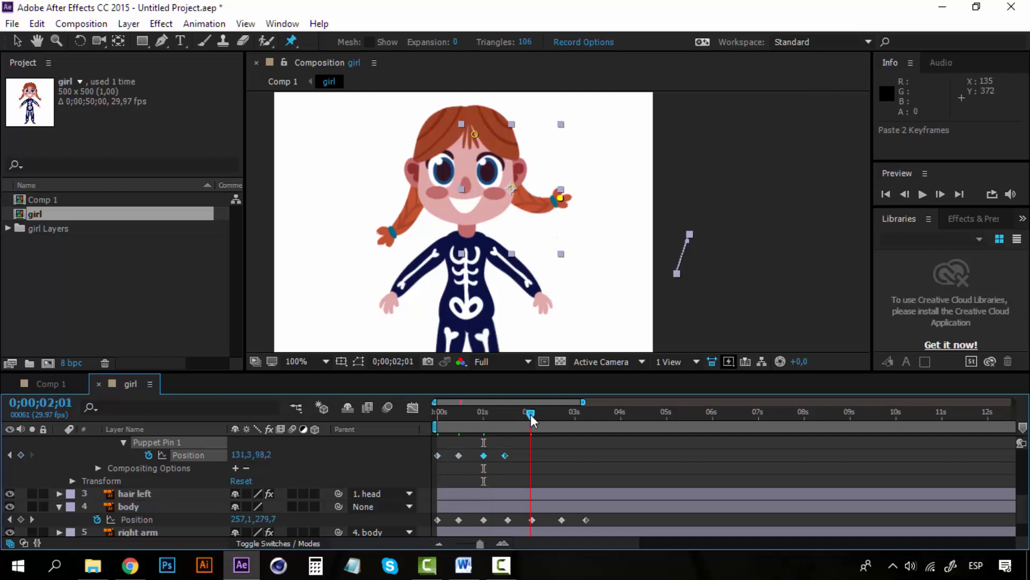
click(532, 414)
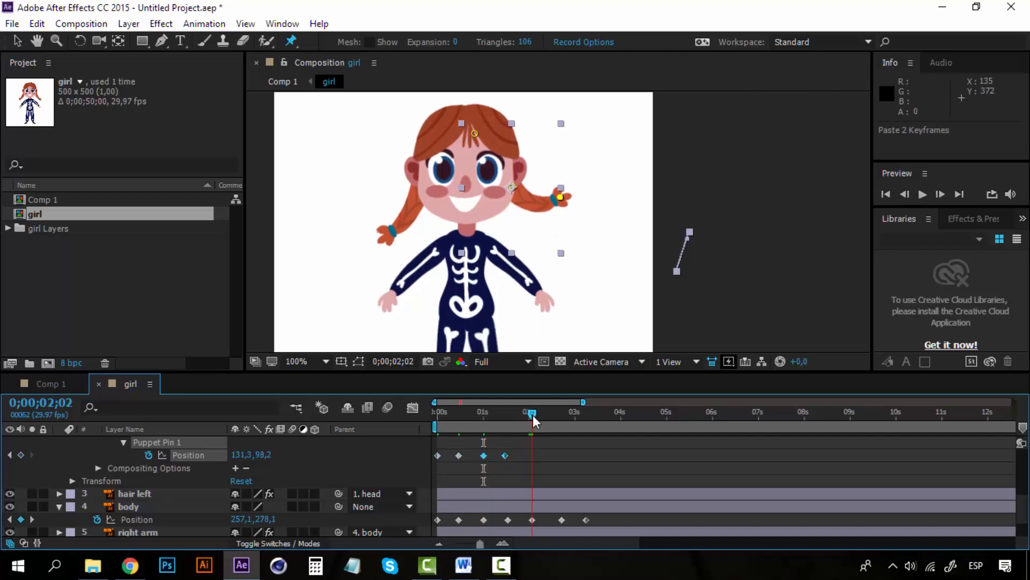
key(ctrl+v)
Copy the right braid pin's keyframe at 0;00;02;02 to the body's last keyframe, 0;00;03;07, and shift its sixth keyframe to 0;00;02;22
click(584, 446)
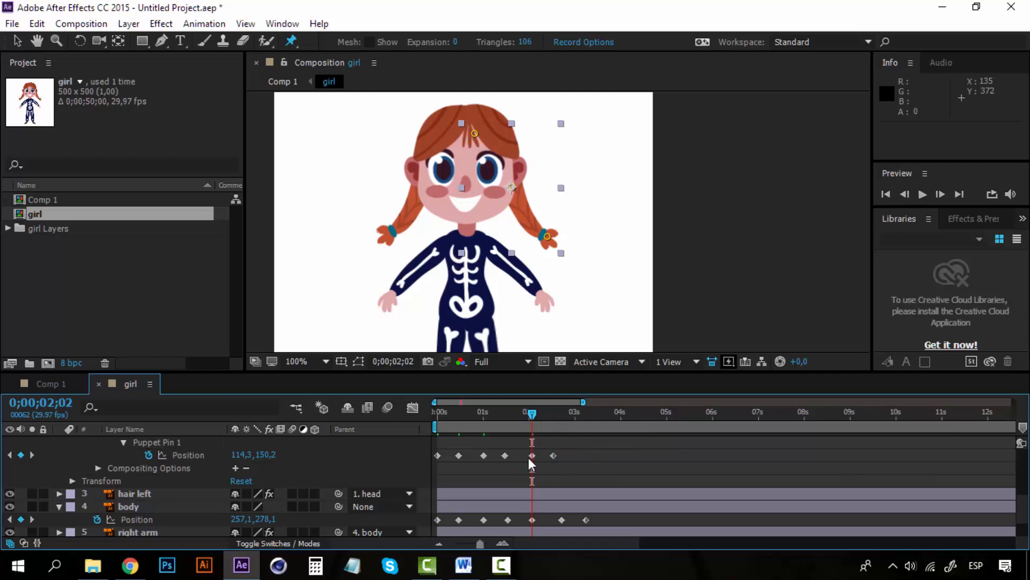
click(533, 455)
key(ctrl+c)
drag(578, 417, 586, 416)
key(ctrl+v)
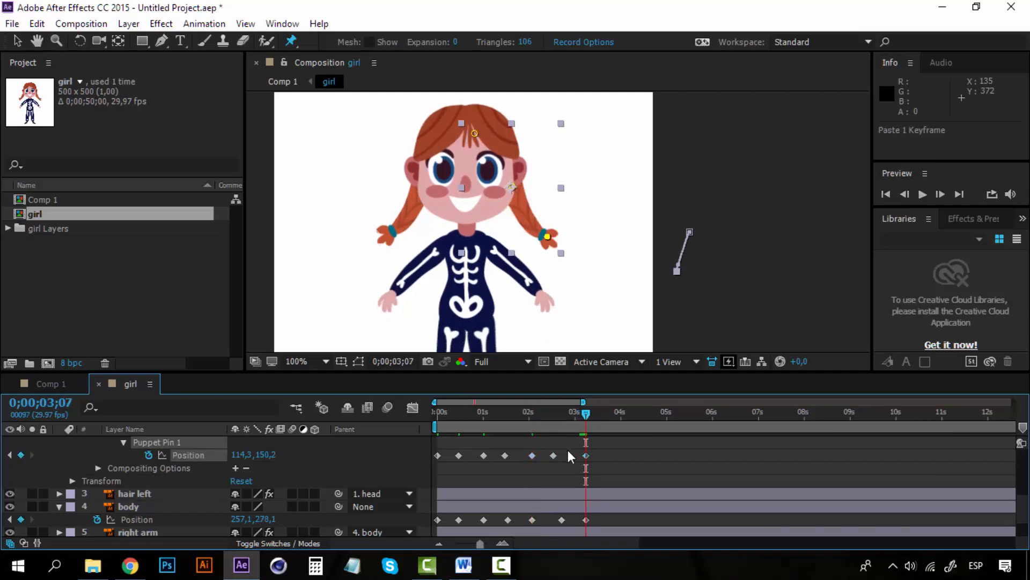
click(553, 460)
drag(554, 456, 561, 455)
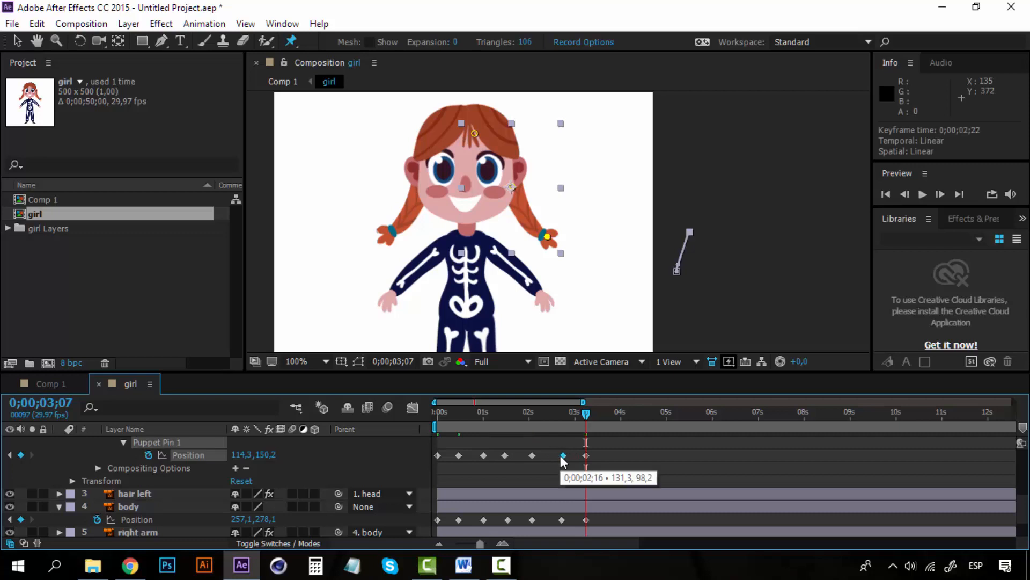
Play the animation from the start to check the right braid's swing, and return to the first frame
drag(439, 412, 432, 411)
key(space)
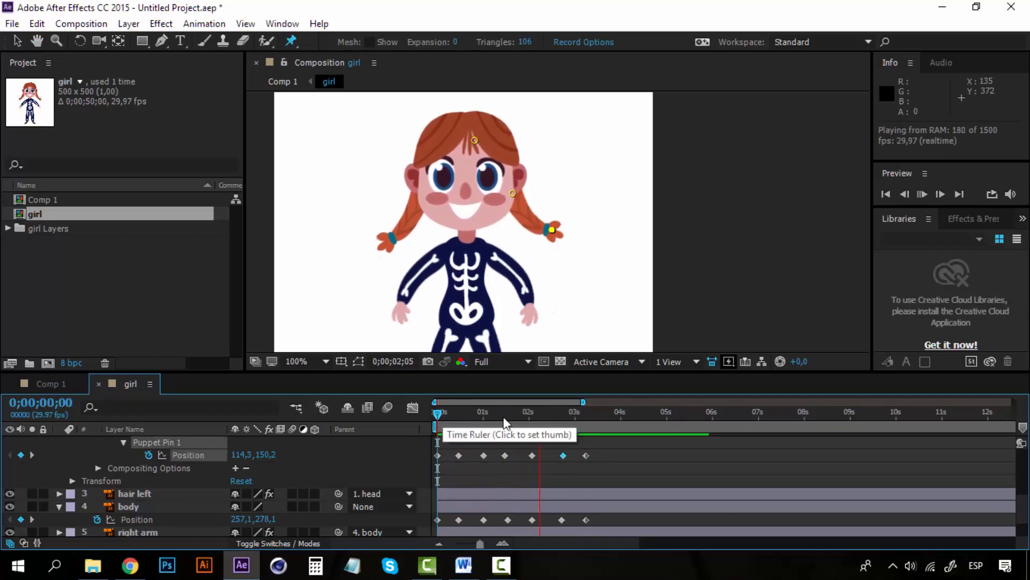
click(436, 411)
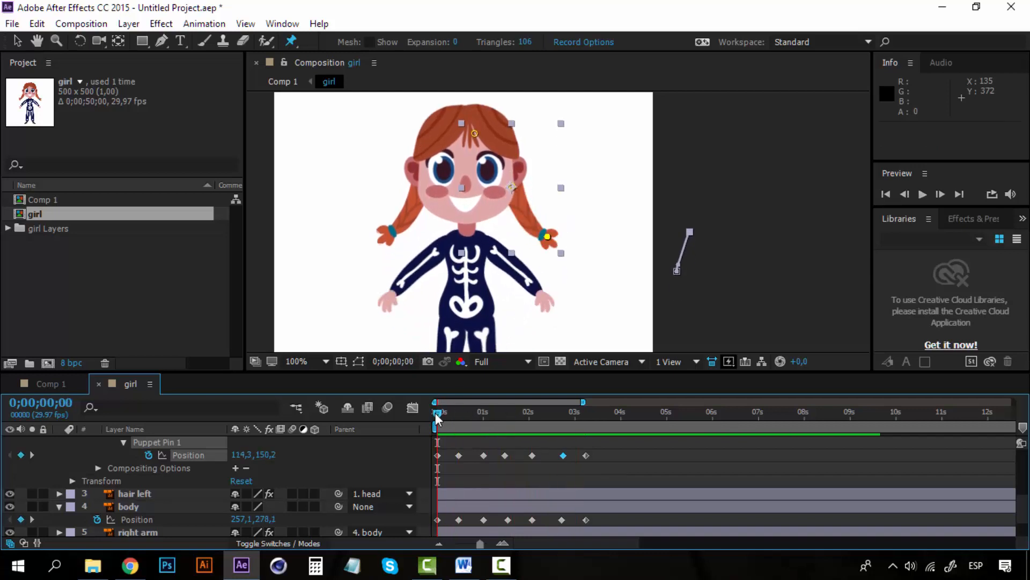
Collapse the hair right layer and expand the hair left layer's Puppet mesh down to Puppet Pin 1's Position property
scroll(152, 471, up, 2)
scroll(152, 472, up, 3)
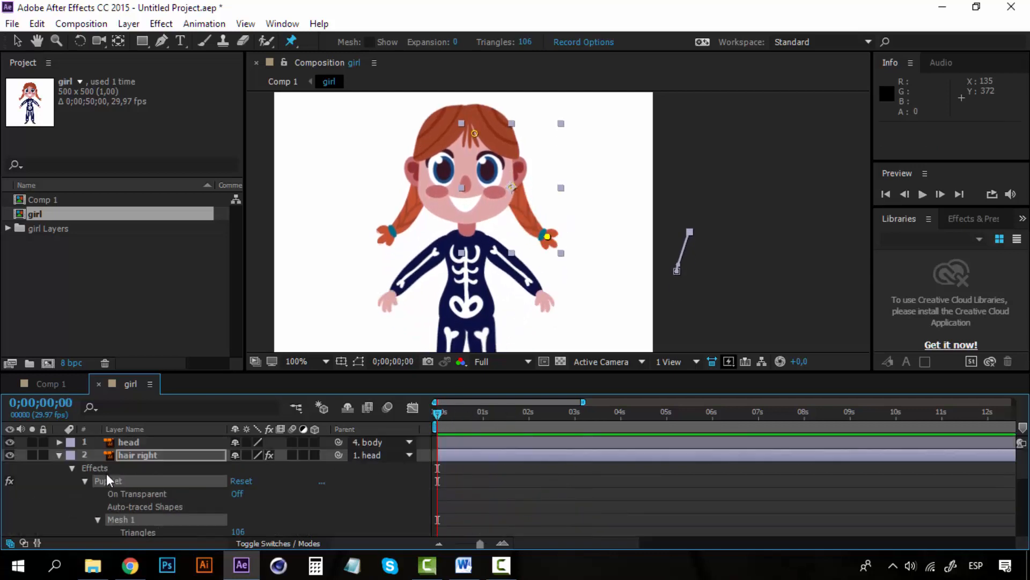
click(60, 456)
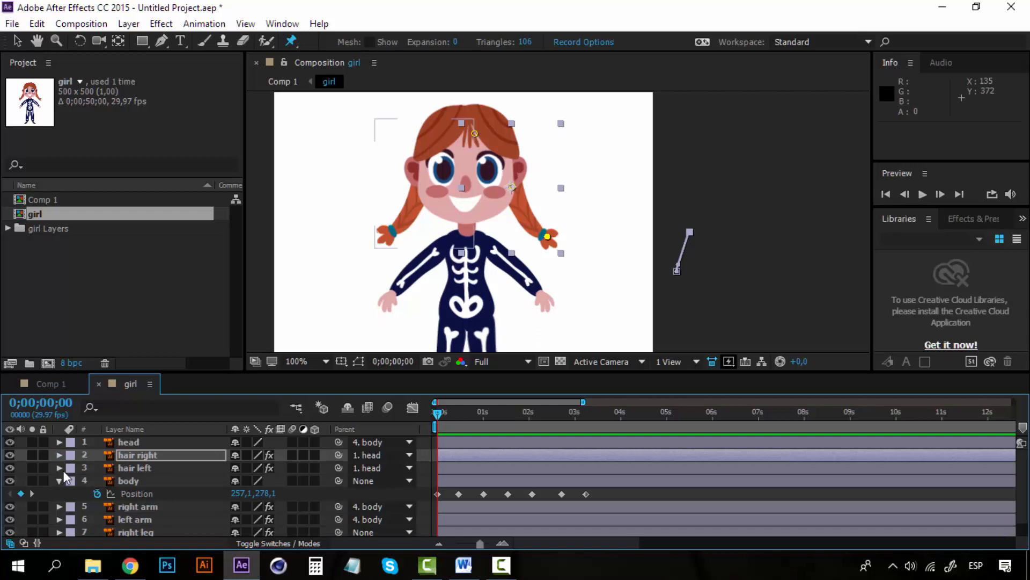
click(62, 468)
scroll(63, 471, down, 1)
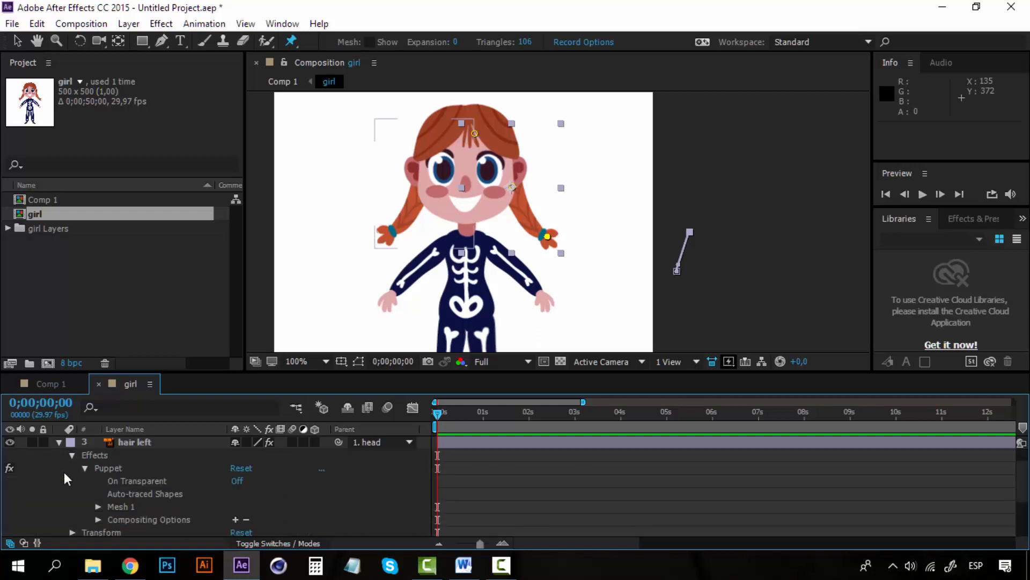
click(97, 505)
scroll(95, 505, down, 1)
click(111, 529)
scroll(127, 515, down, 4)
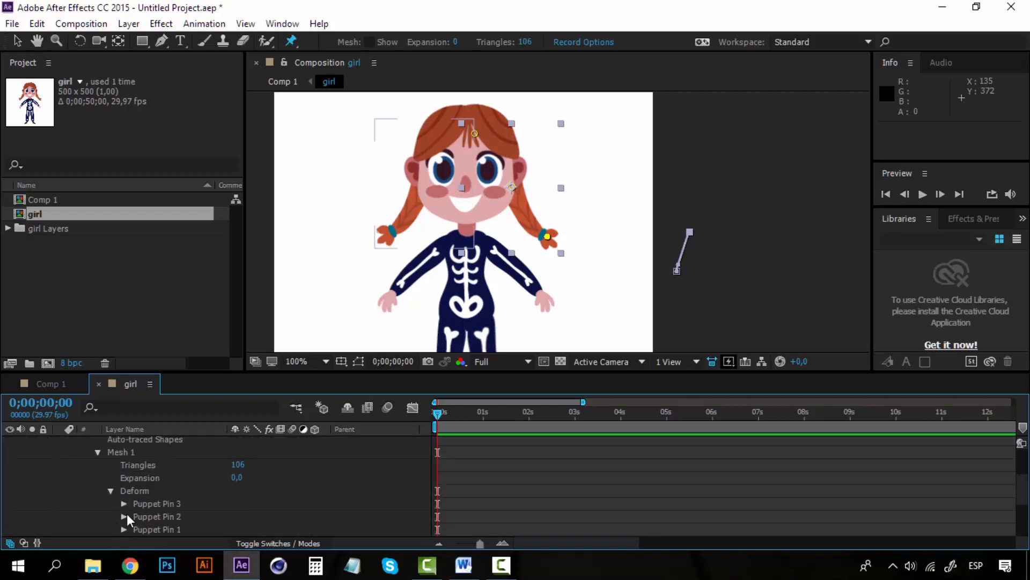
click(124, 490)
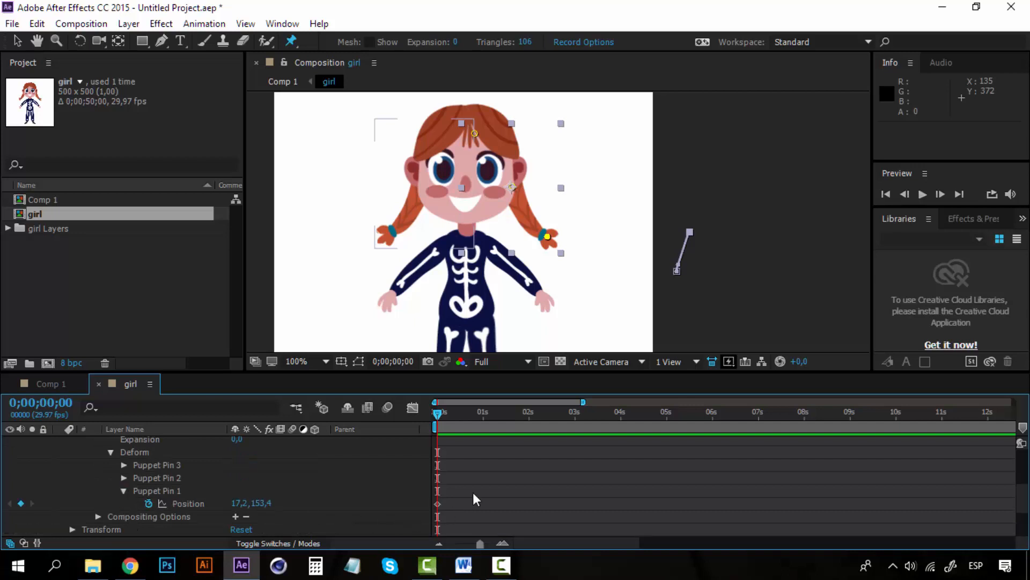
At the body's second keyframe, 0;00;00;14, raise the left braid's Puppet Pin 1 outward to about 2,2, 112,4
scroll(474, 499, down, 2)
click(456, 415)
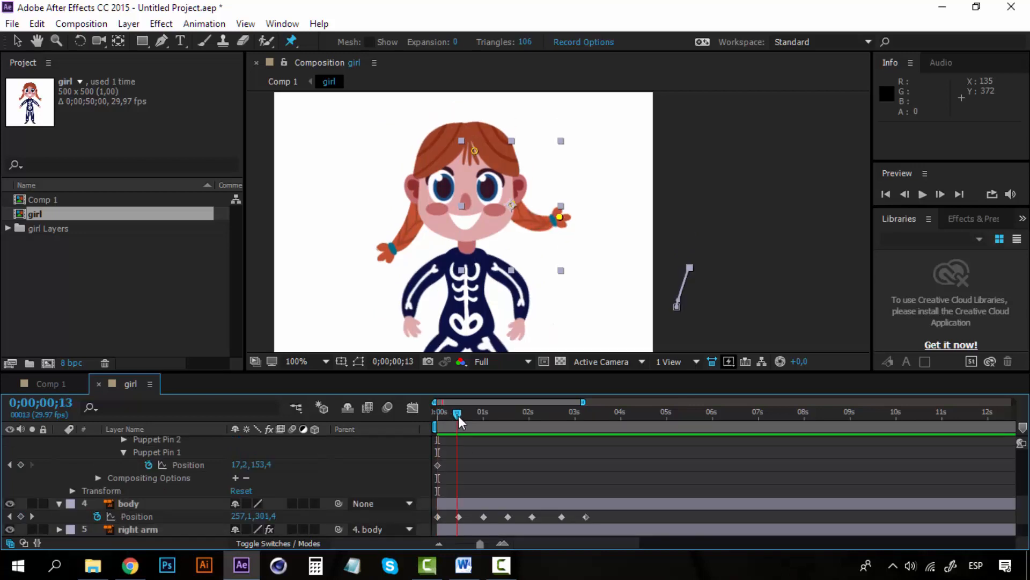
click(458, 415)
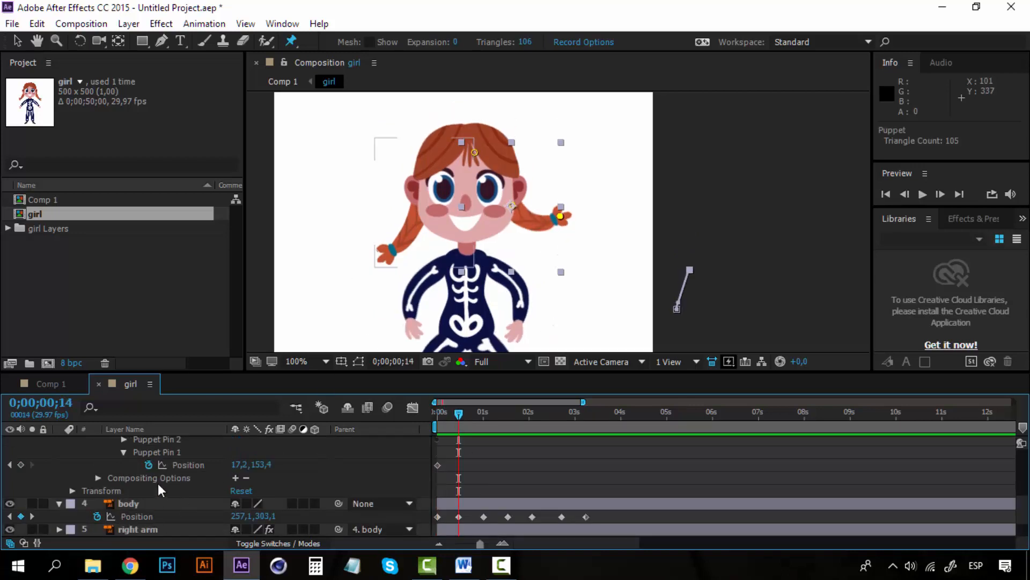
click(171, 451)
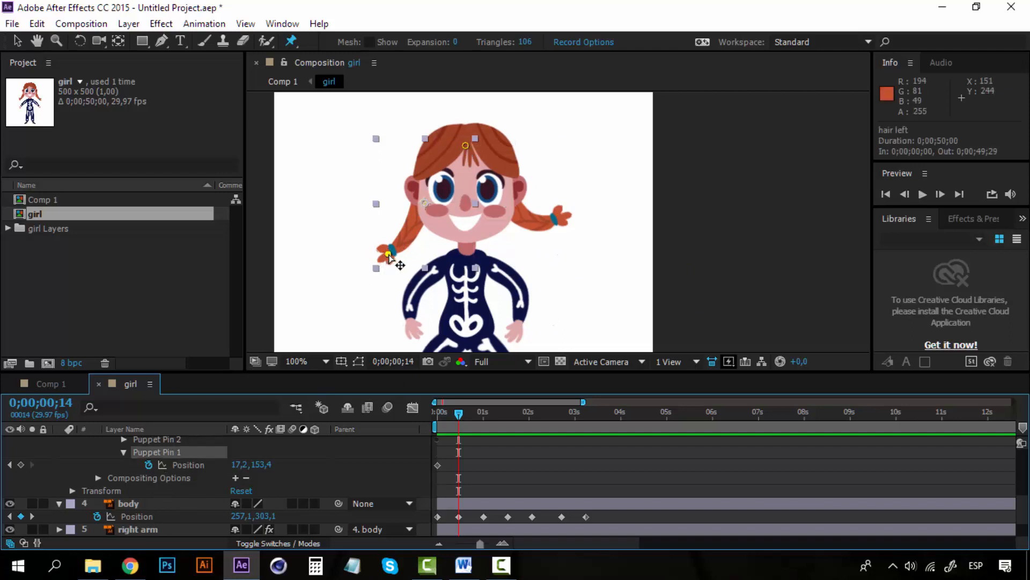
drag(388, 254, 377, 223)
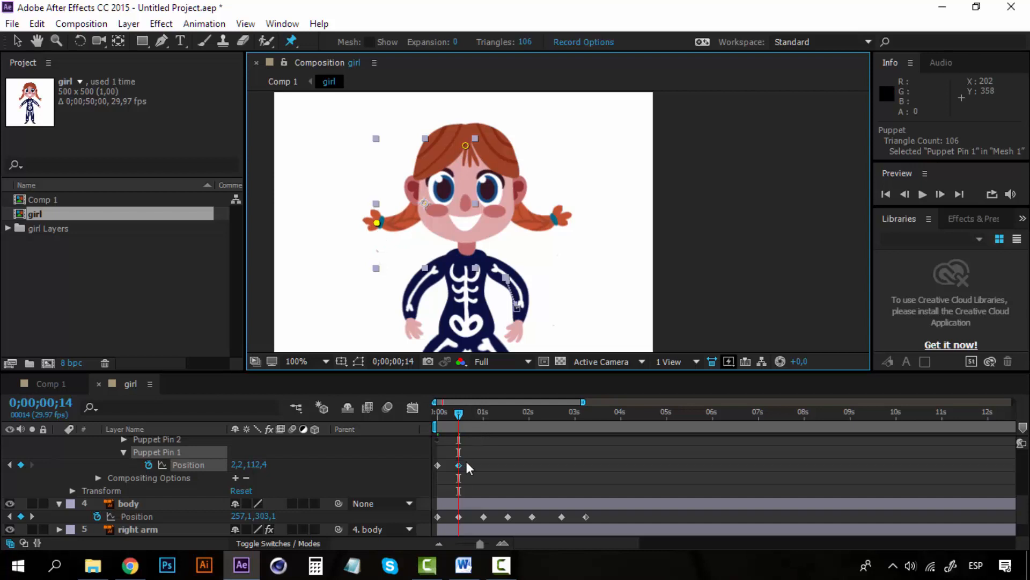
Copy the left braid pin's first two Position keyframes and paste them at 0;00;01;00 and 0;00;02;02
shift+click(436, 465)
key(ctrl+c)
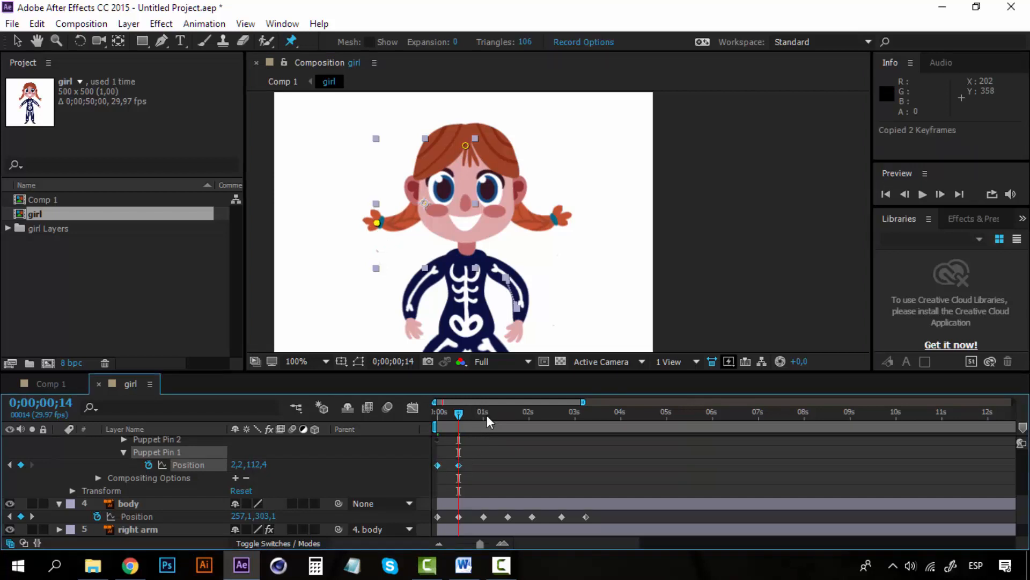
click(484, 414)
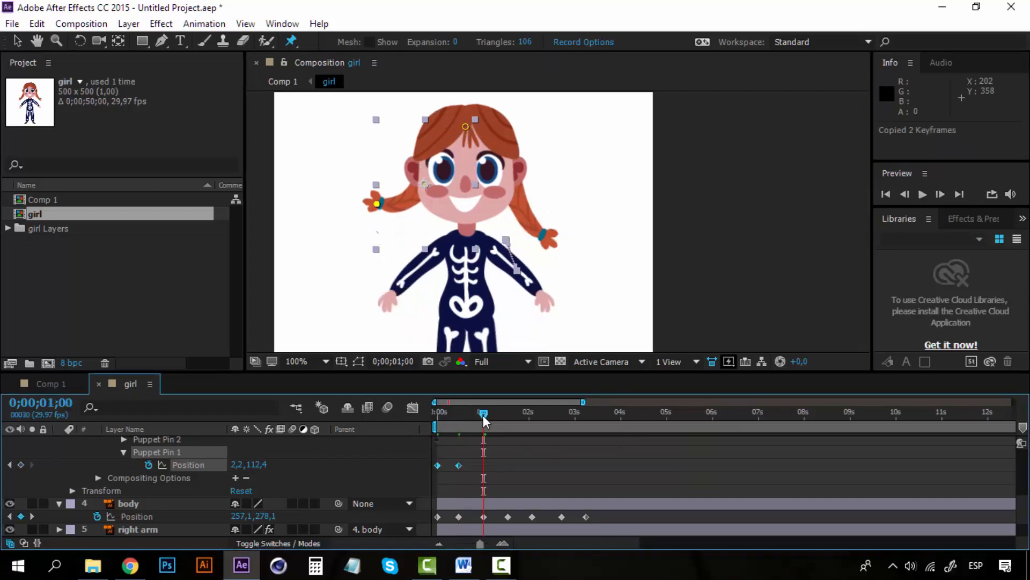
key(ctrl+v)
drag(526, 414, 533, 416)
key(ctrl+v)
click(572, 475)
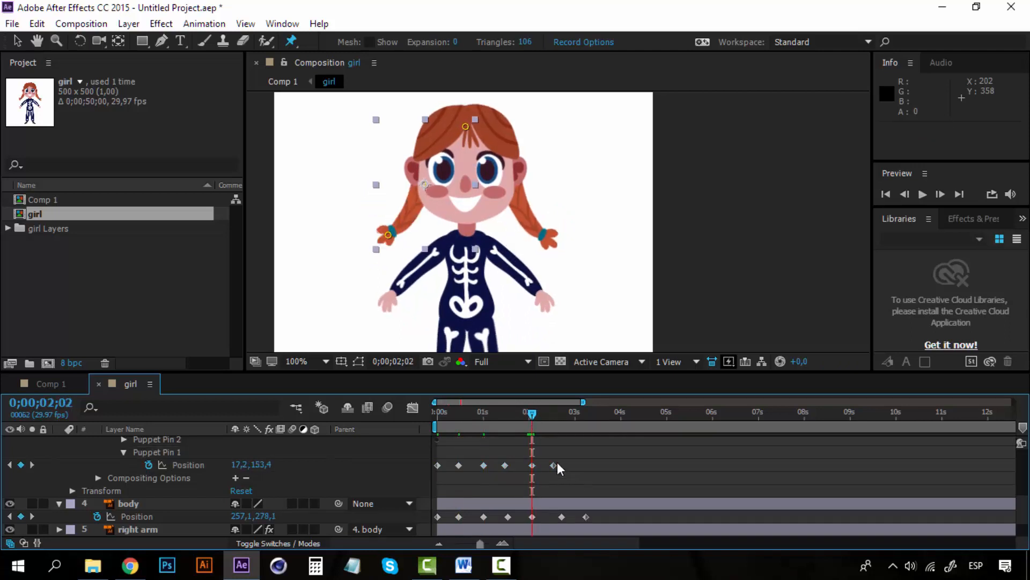
Shift the left braid pin's sixth keyframe to 0;00;02;22 and copy its keyframe at 0;00;02;02 to the body's last keyframe, 0;00;03;07
drag(558, 465, 566, 465)
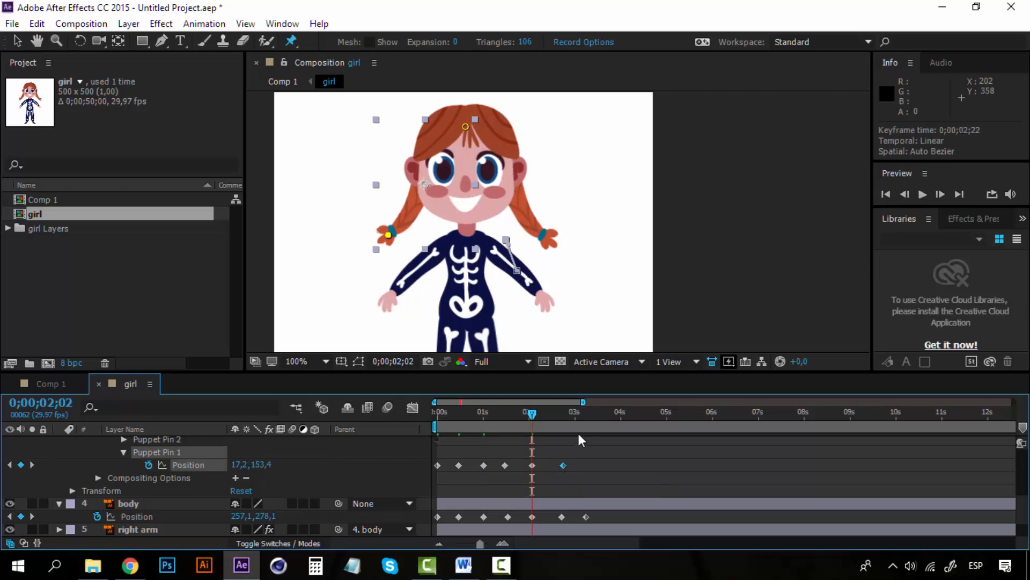
click(532, 465)
key(ctrl+c)
click(587, 417)
click(585, 417)
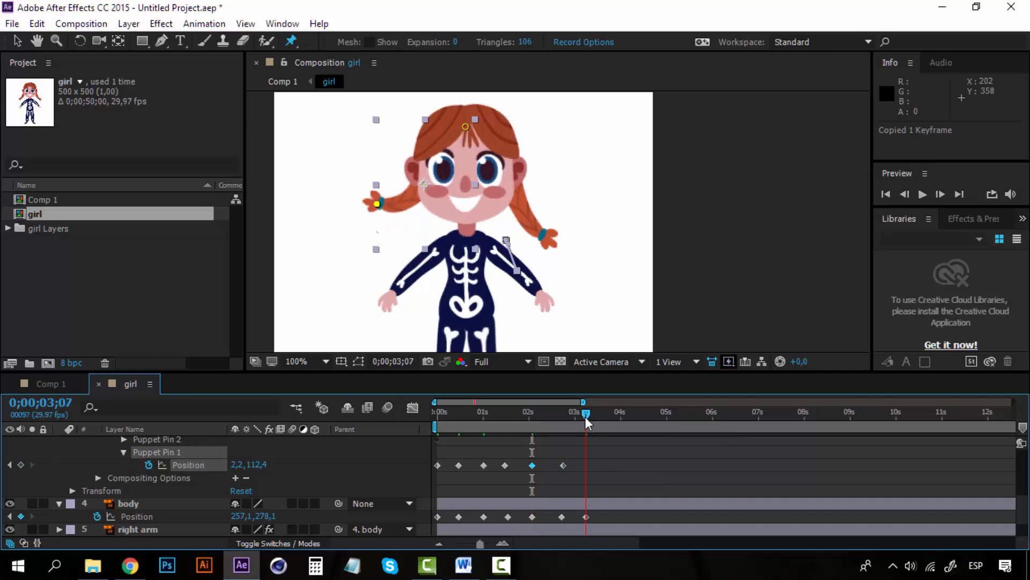
key(ctrl+v)
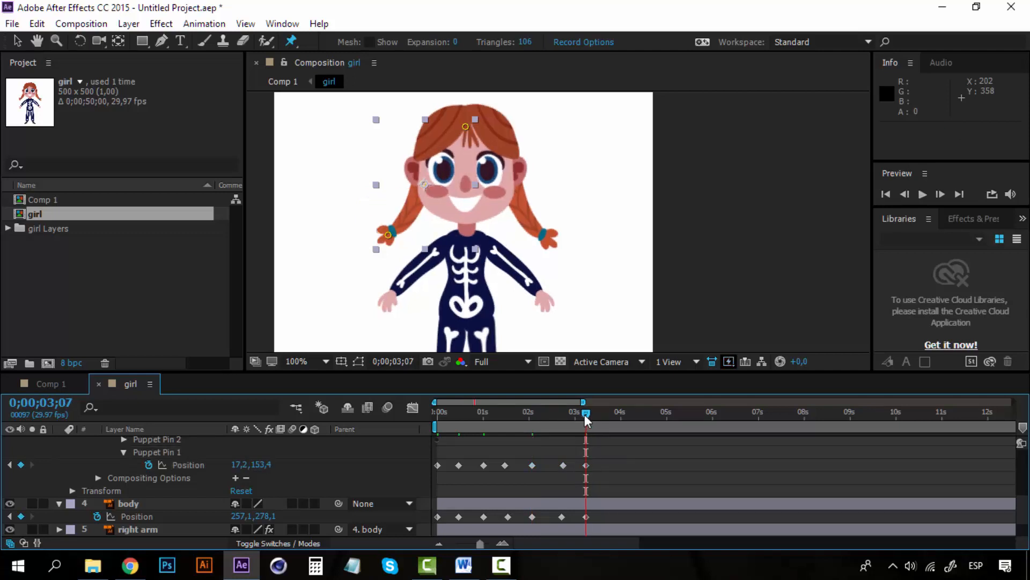
Return to the first frame and collapse the hair left layer
drag(585, 414, 437, 419)
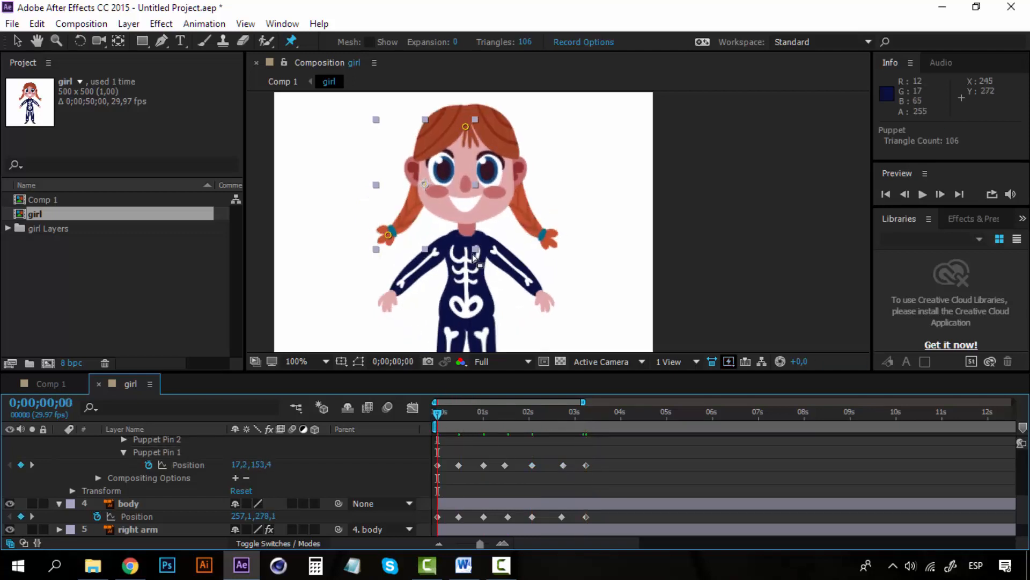
key(comma)
scroll(72, 482, up, 5)
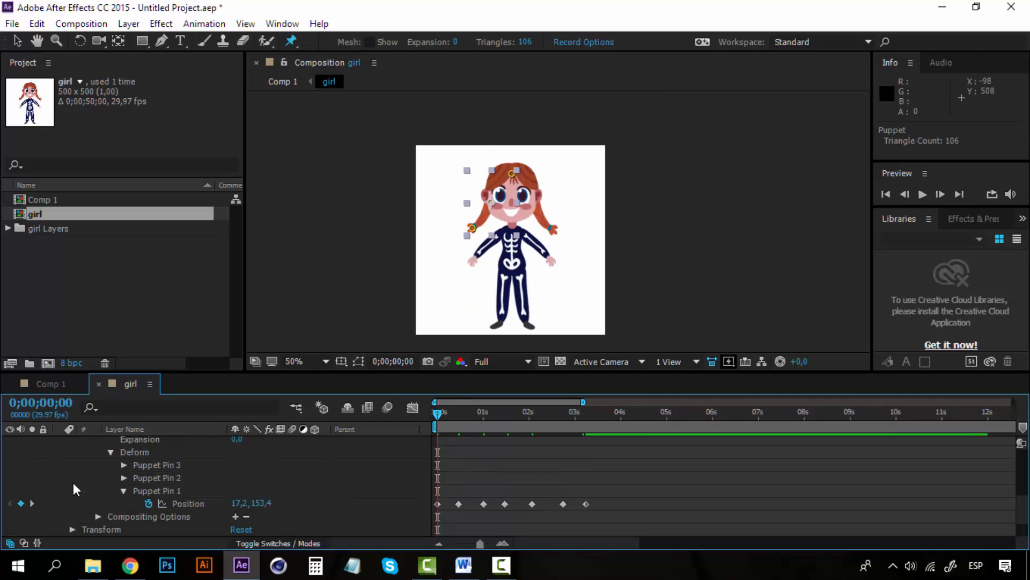
click(56, 467)
click(59, 468)
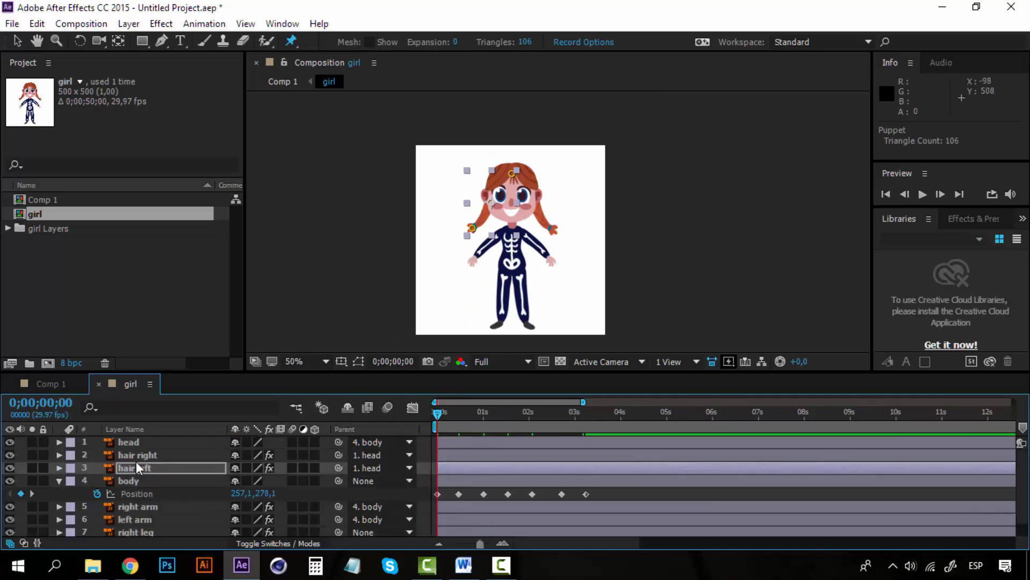
Play the animation once, return to the first frame, and deselect the hair left layer with the Selection tool active
key(space)
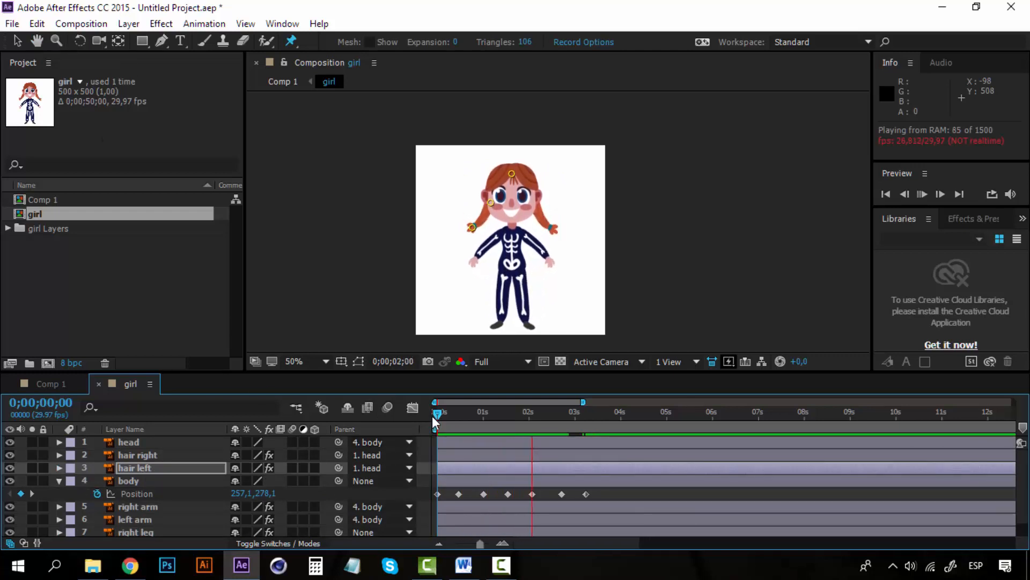
click(438, 414)
click(17, 41)
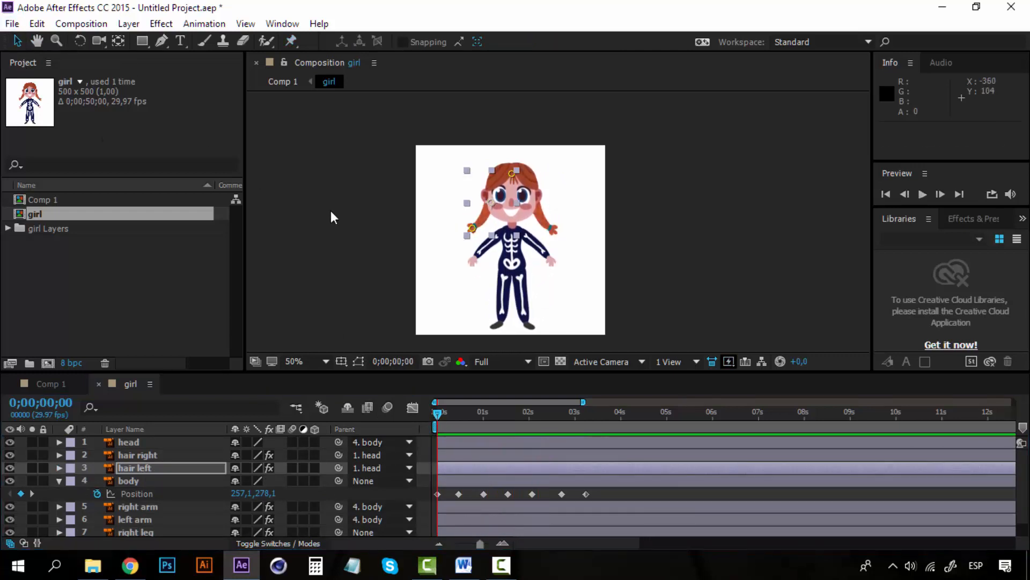
click(340, 215)
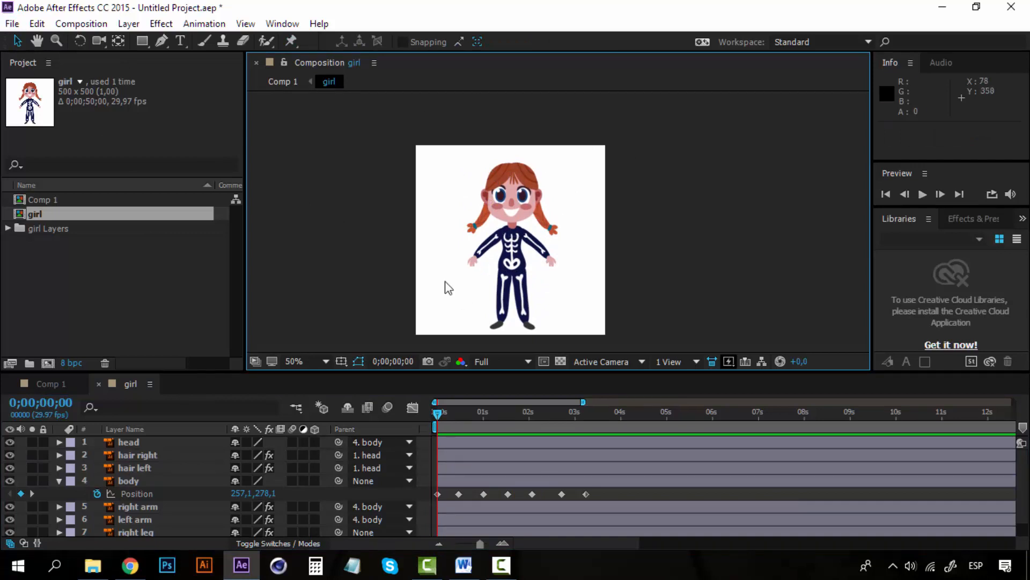
Replay the animation several times from the first frame to check the combined motion of body, legs, arms and both braids
key(space)
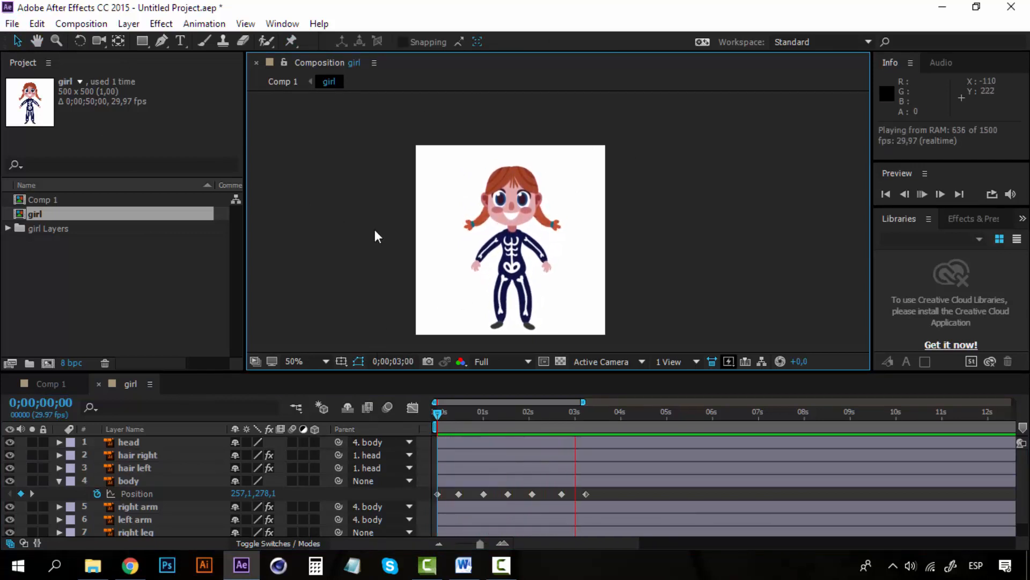
click(440, 414)
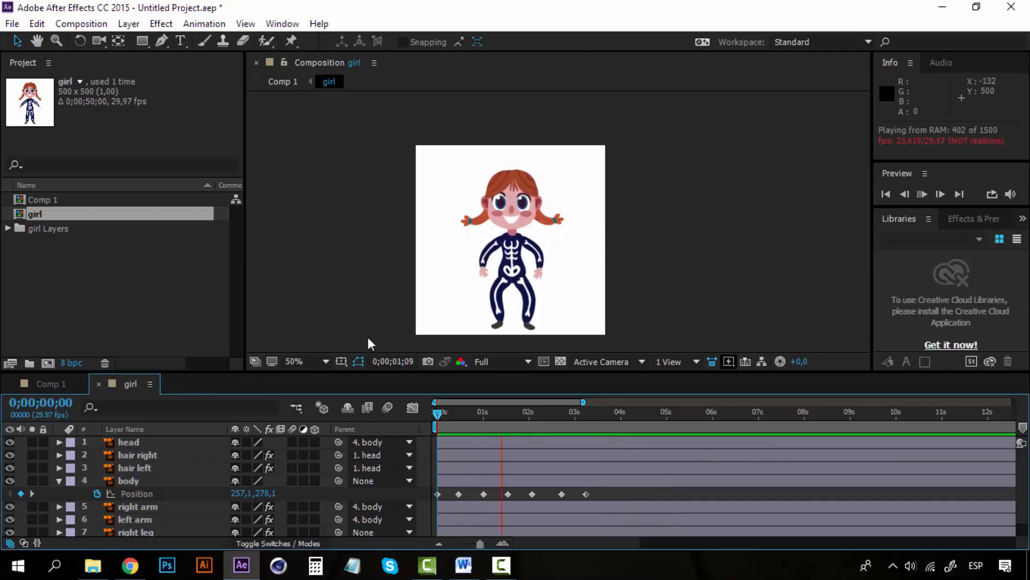
click(441, 413)
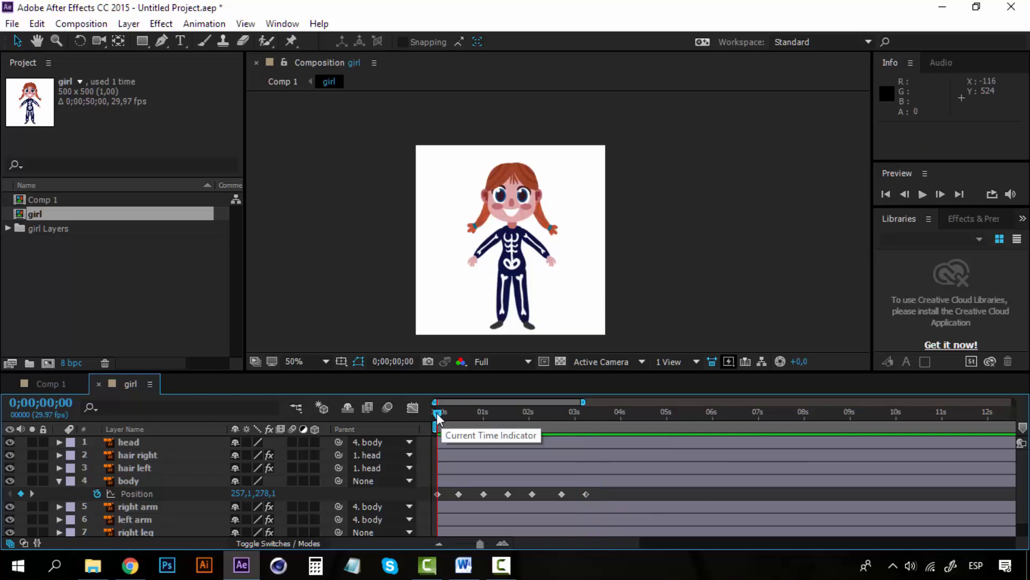
key(space)
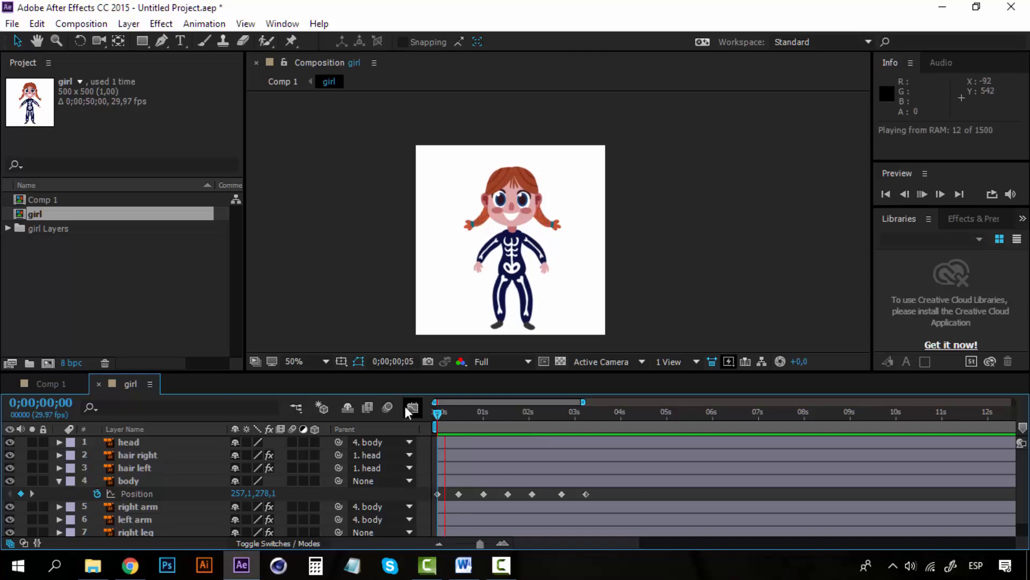
key(space)
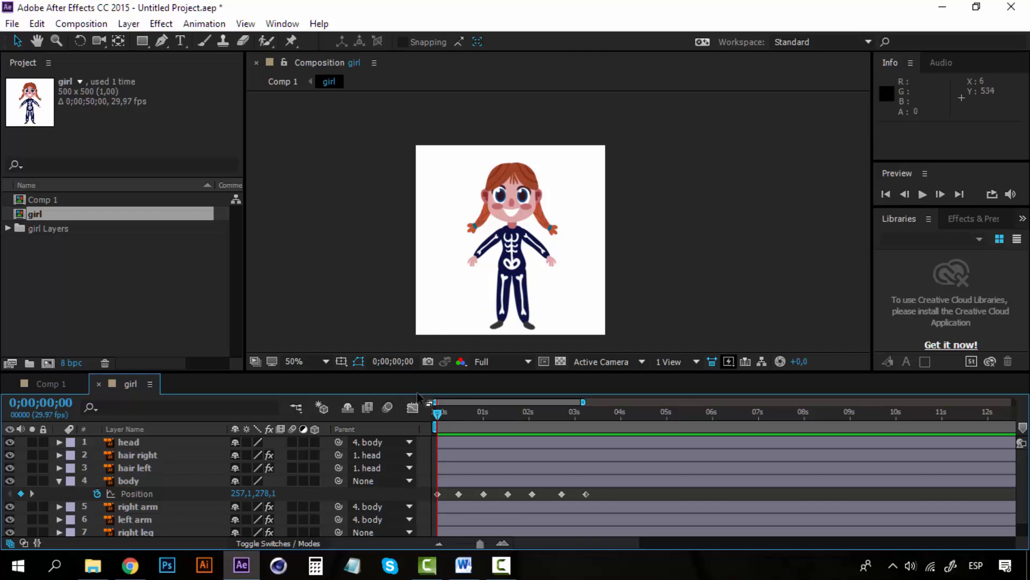
key(space)
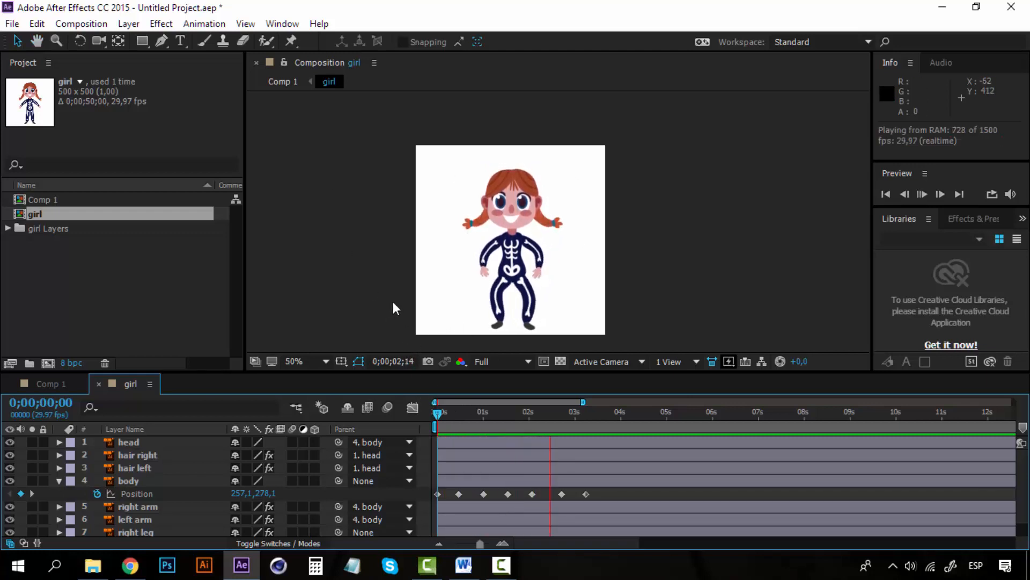
click(439, 413)
key(space)
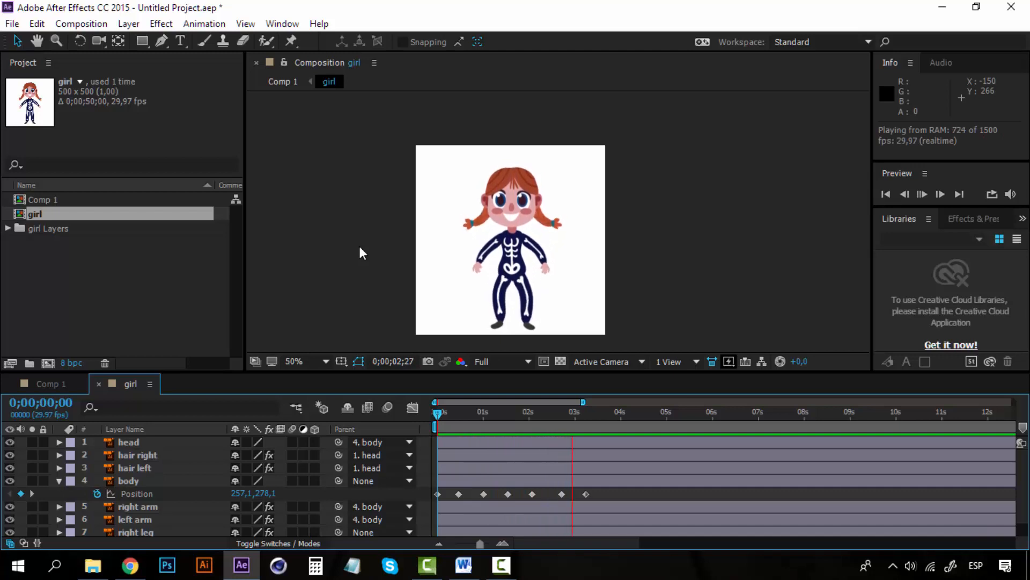
click(437, 414)
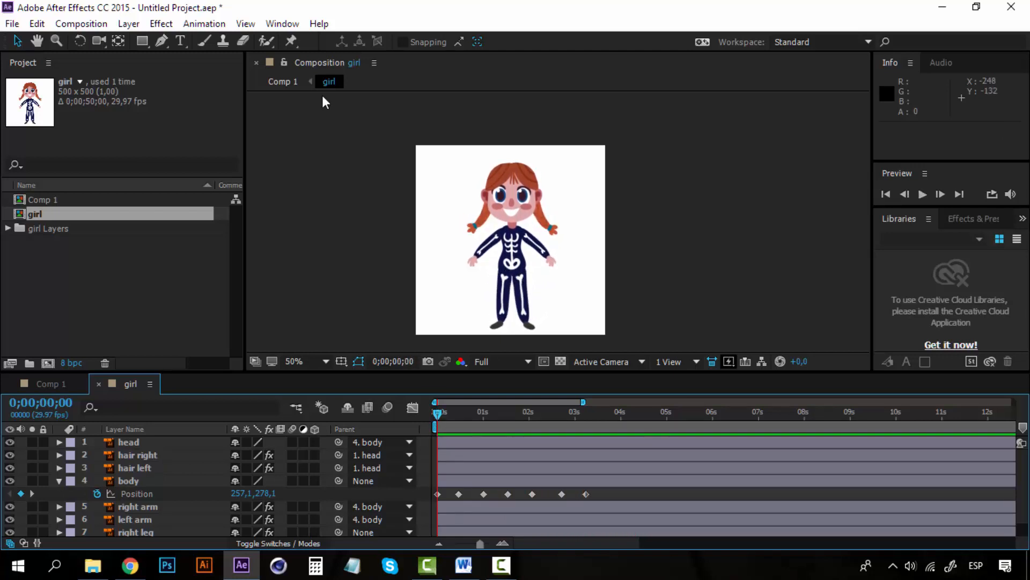